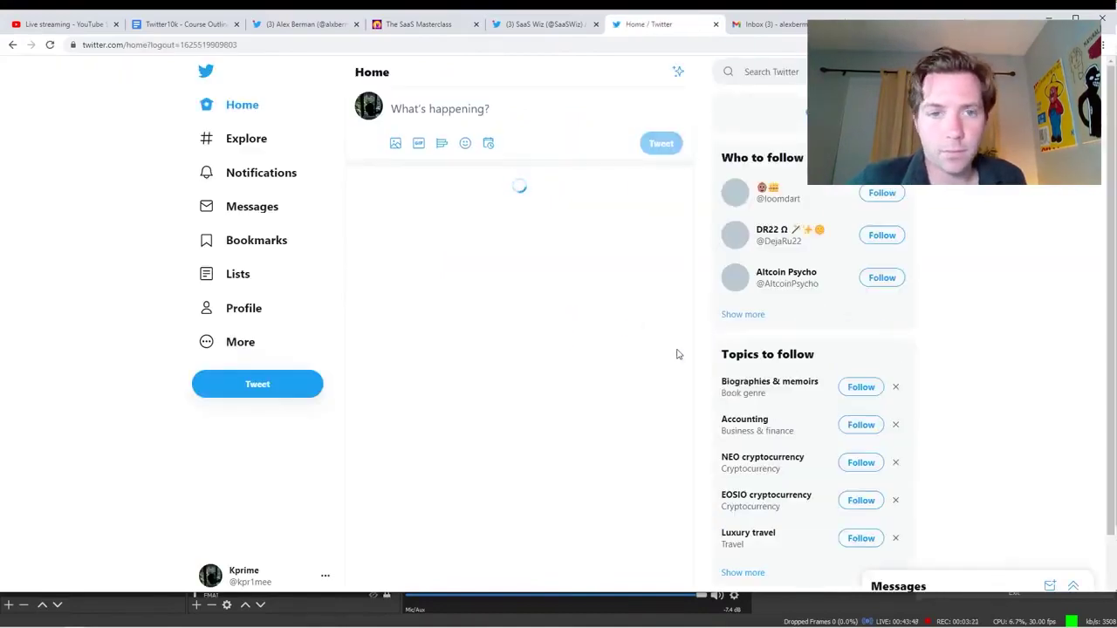
View the account's own Twitter profile, and in a new tab open ads.twitter.com and start creating an ad.
click(255, 320)
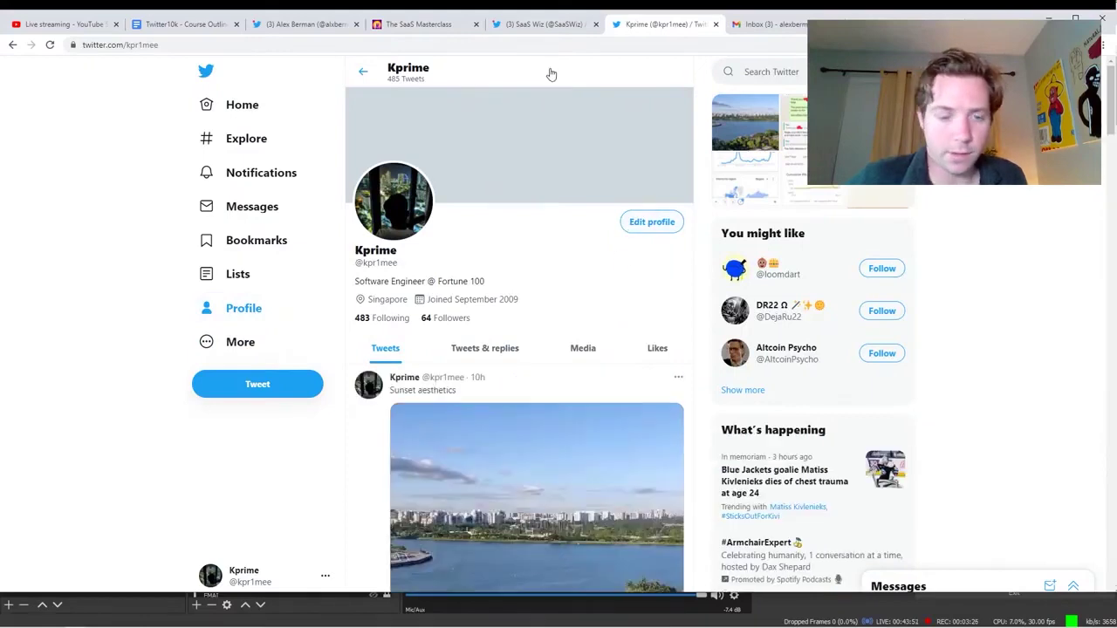
key(ctrl+t)
text(ads.twitter.com)
key(Return)
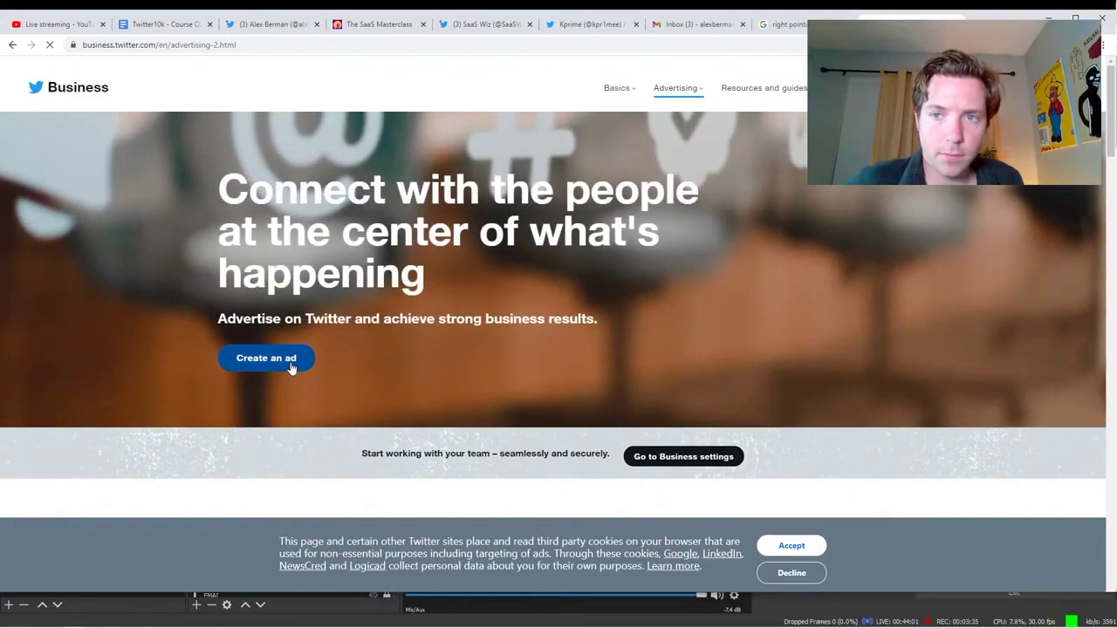
click(292, 367)
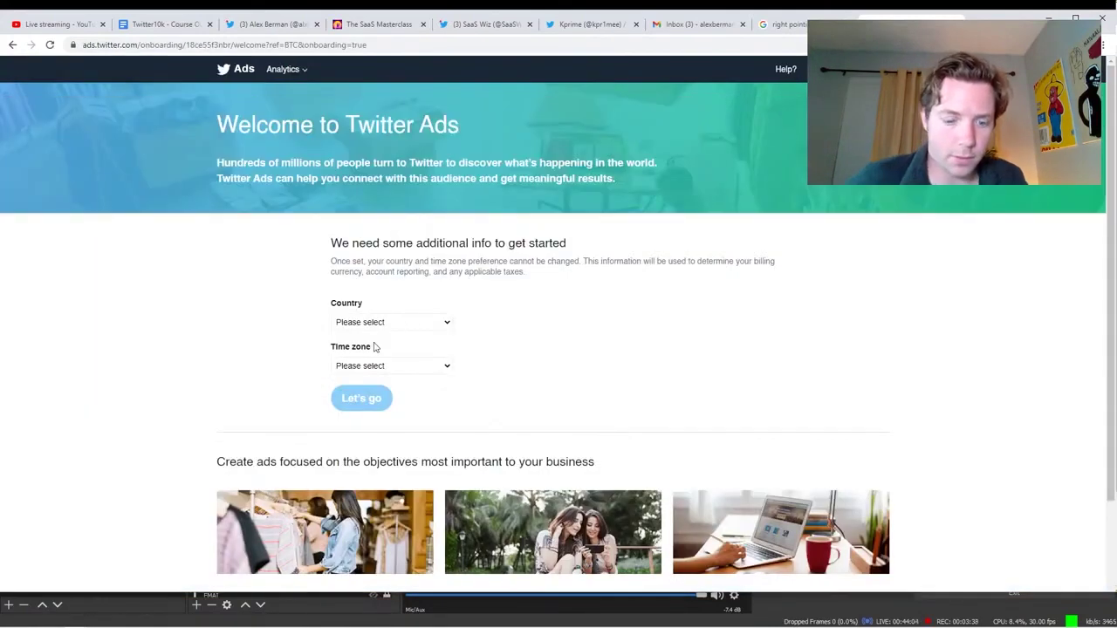
Set the ads account's country to United States with the Los Angeles time zone and submit the onboarding form.
key(n)
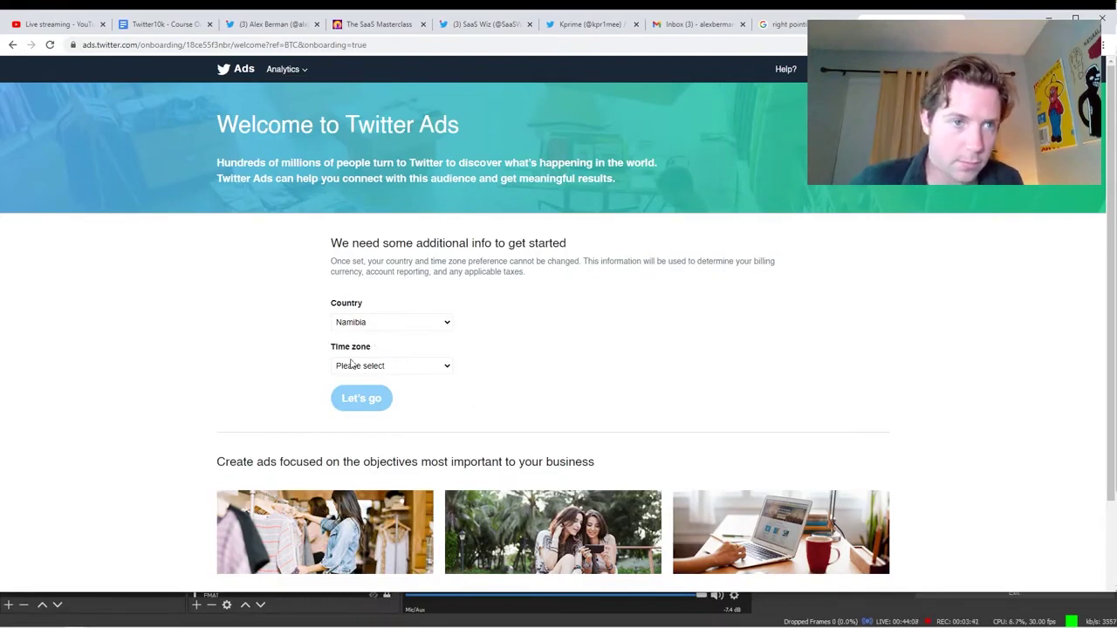
click(52, 25)
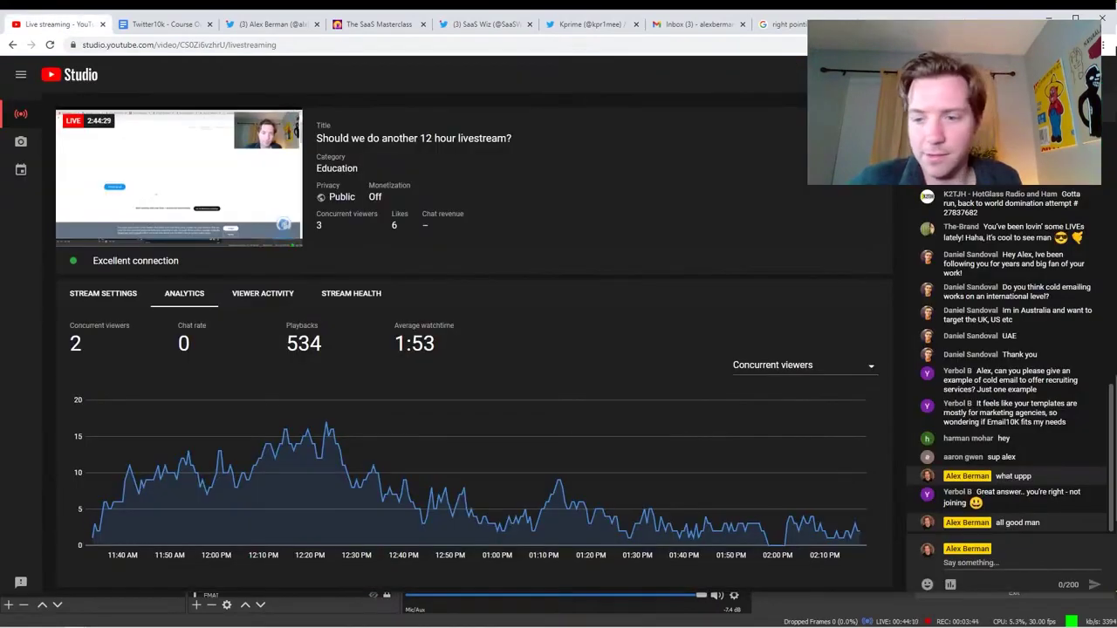
click(924, 11)
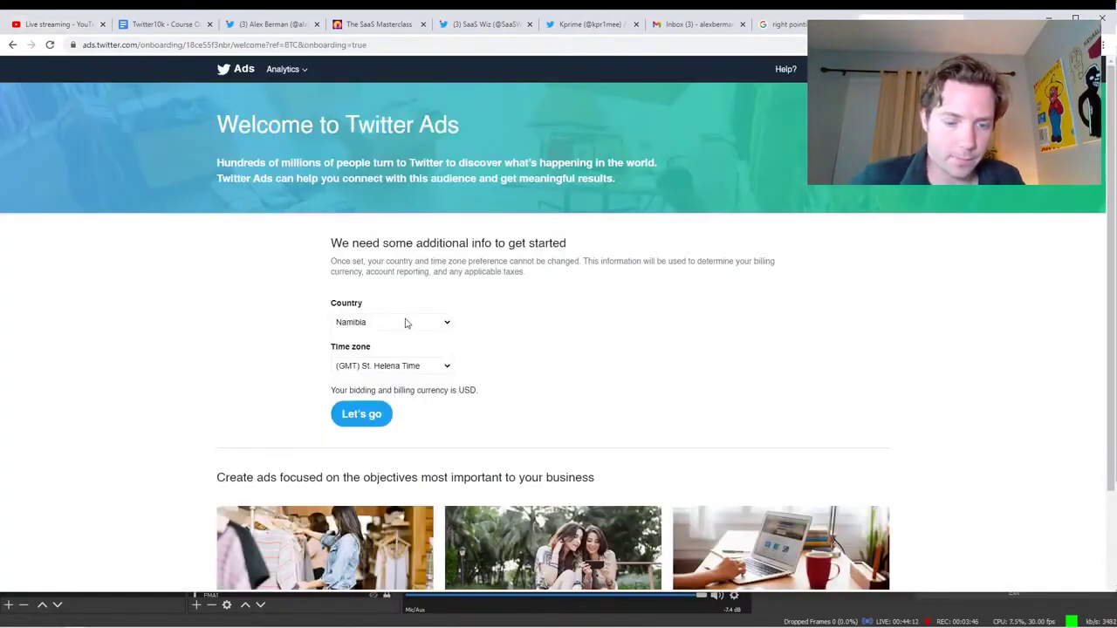
text(united)
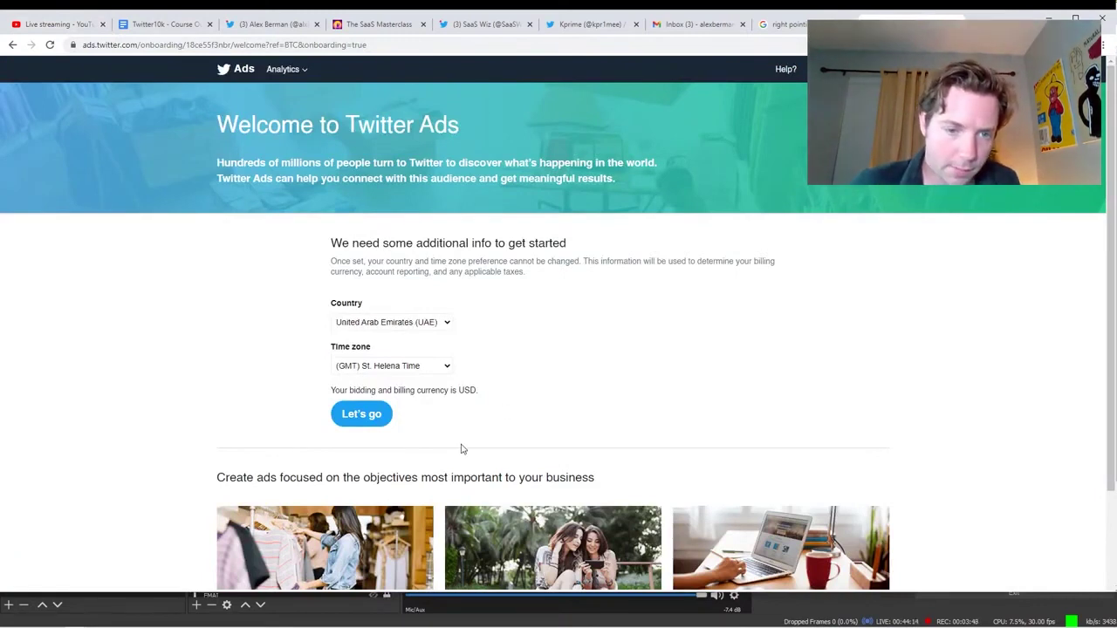
key(Down)
key(Down)
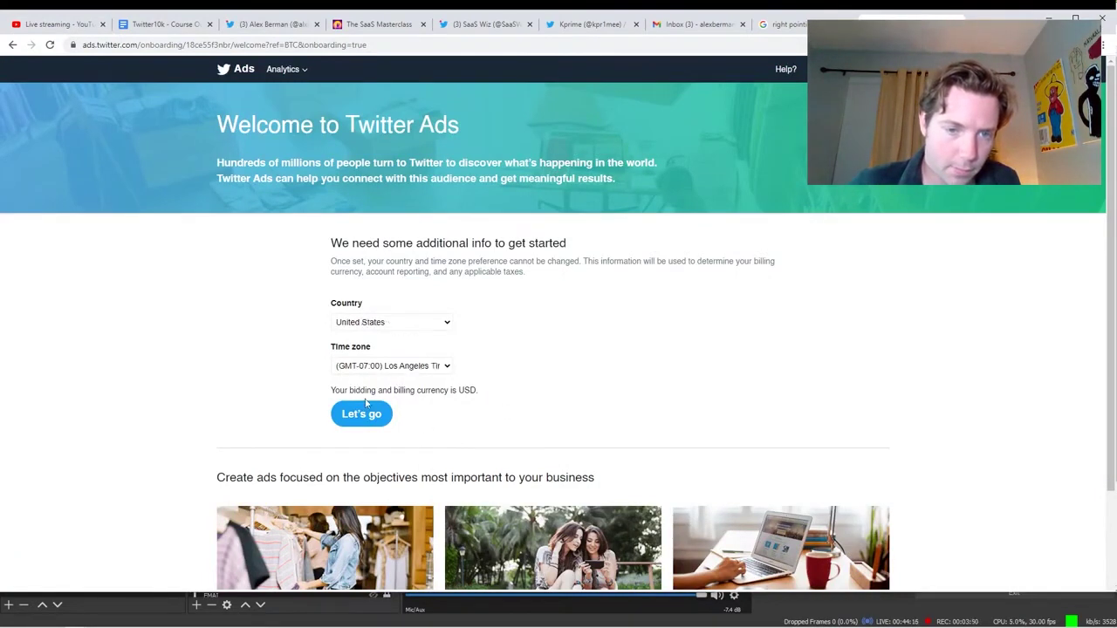
click(385, 407)
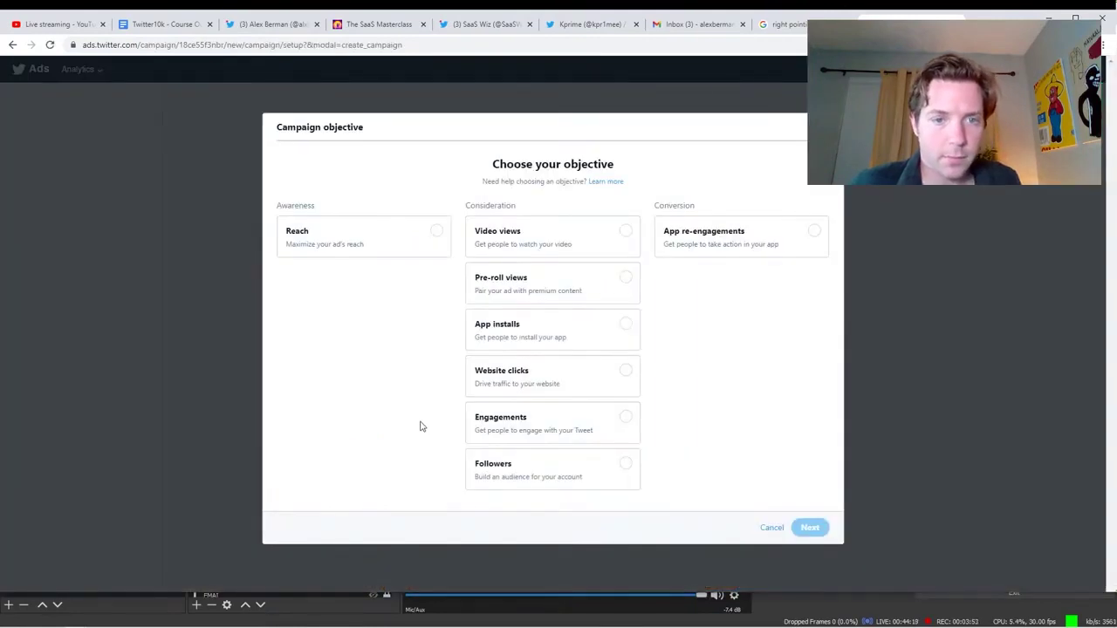
Choose the Followers campaign objective and name the campaign "Software King Followers".
click(578, 473)
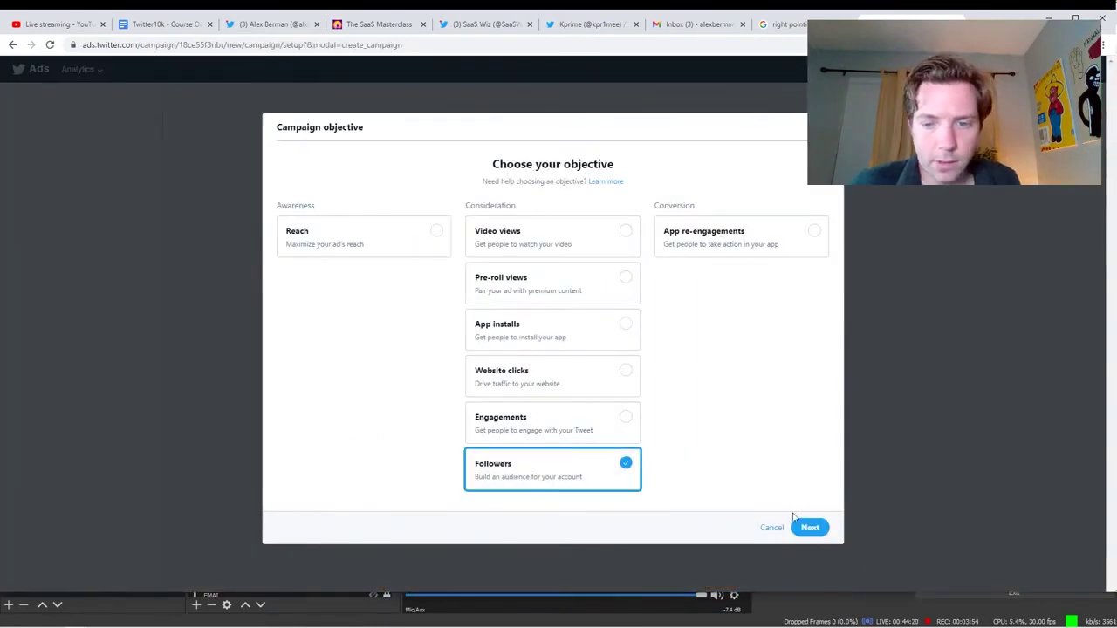
click(810, 527)
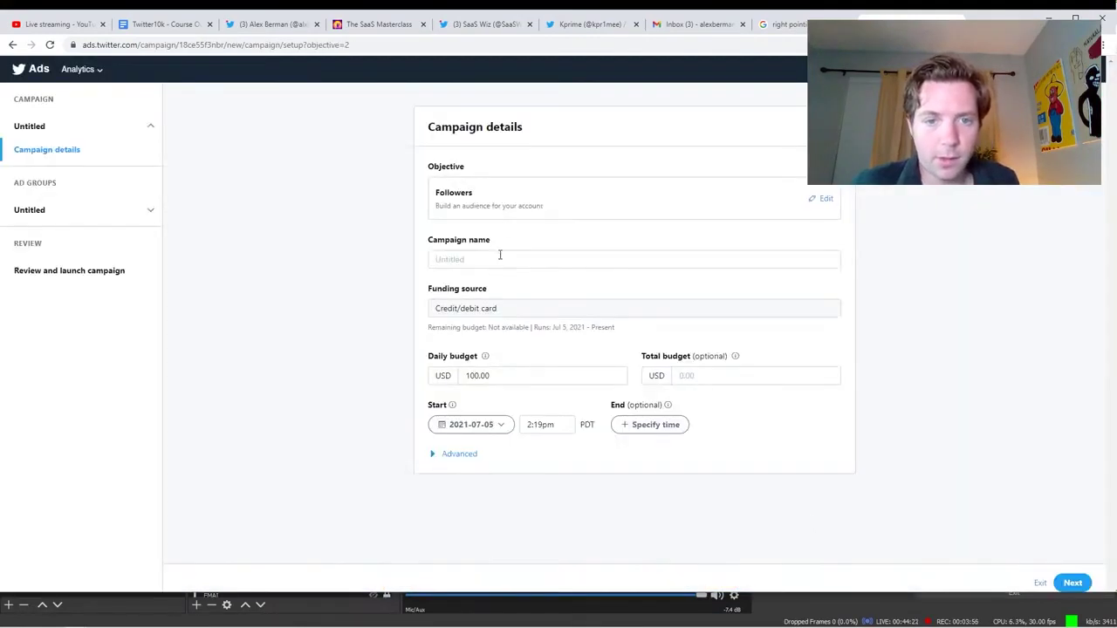
click(500, 255)
text(KP)
text(ri)
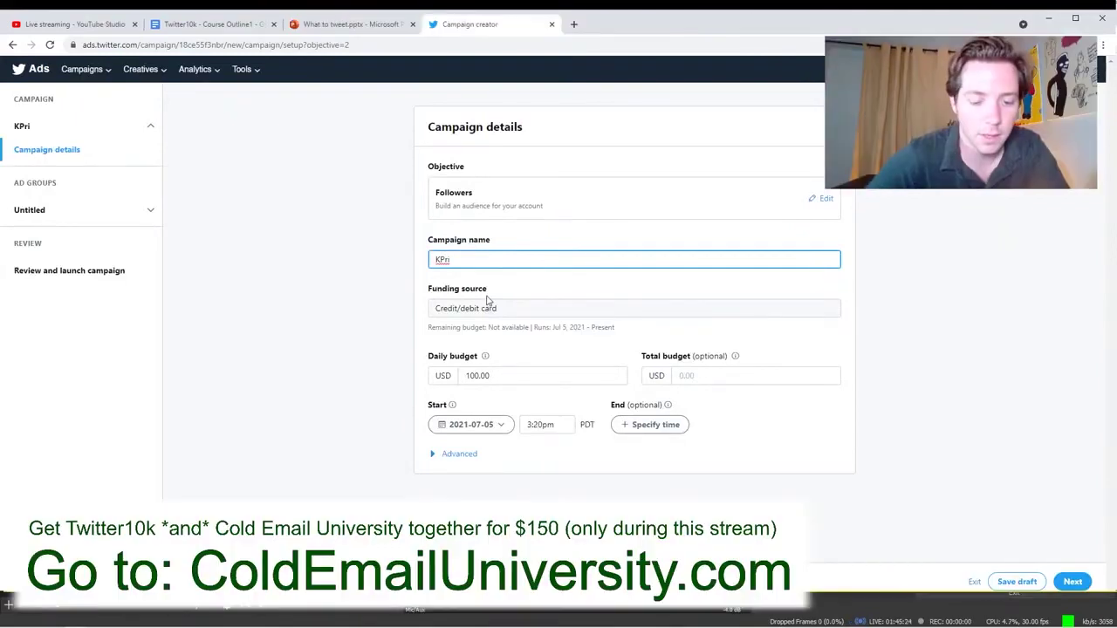
text(me Followers)
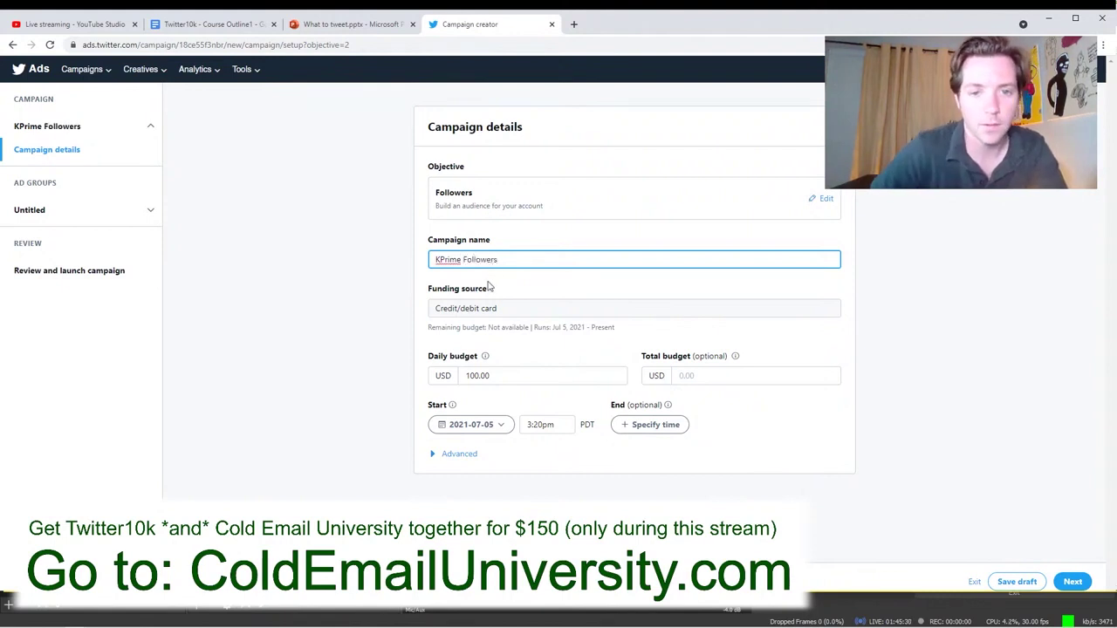
double_click(443, 257)
text(Software King)
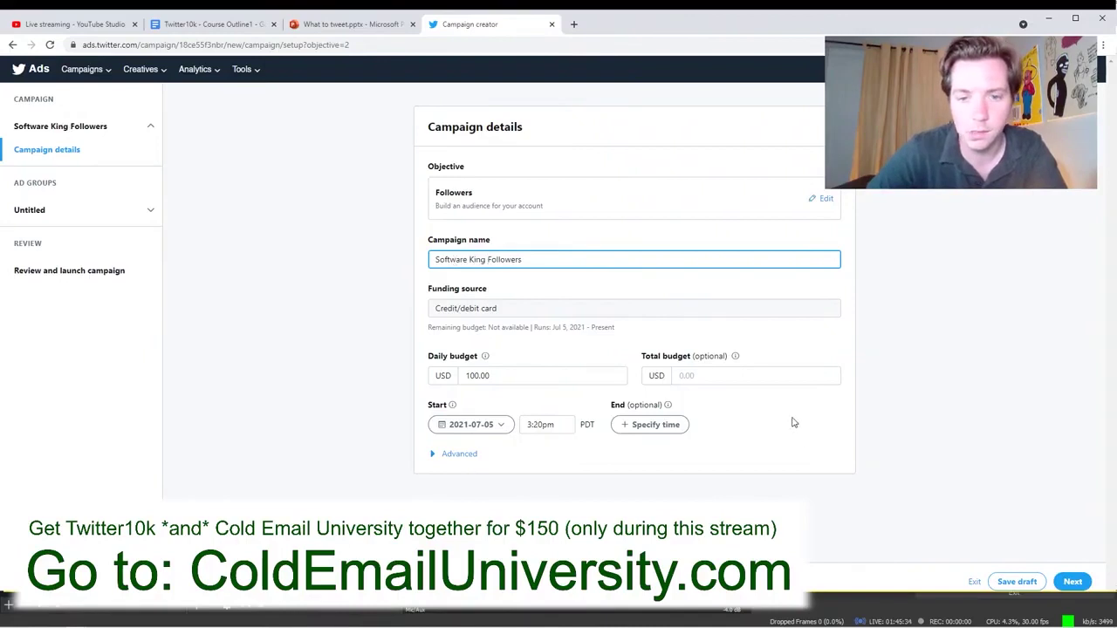
Set the campaign's total budget to 100.00 USD and continue to the ad group details.
click(763, 381)
text(100.00)
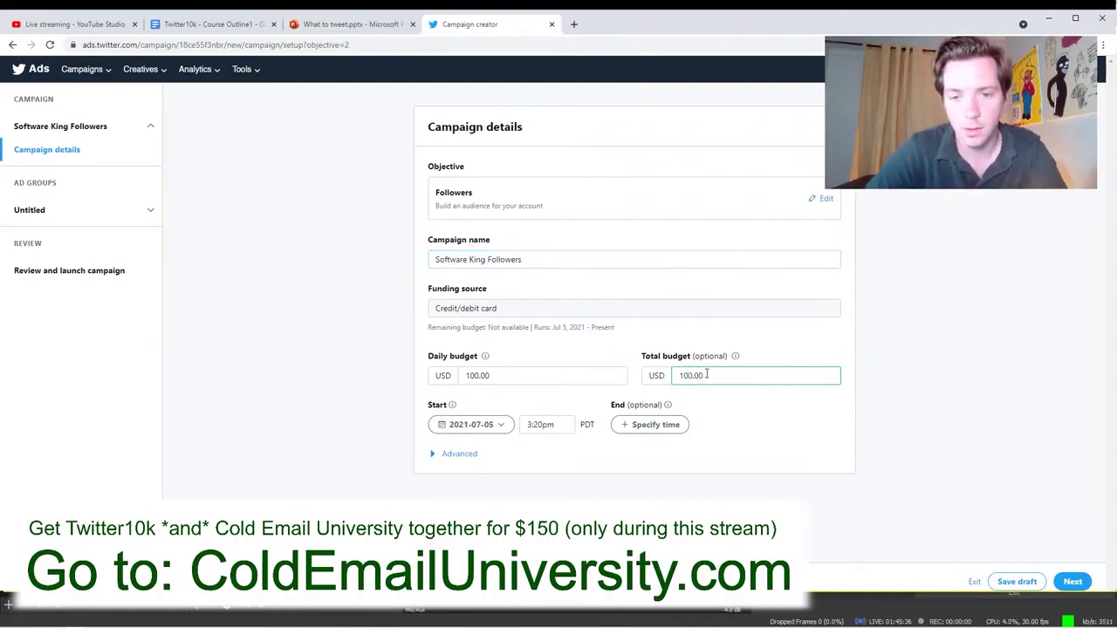
click(1077, 585)
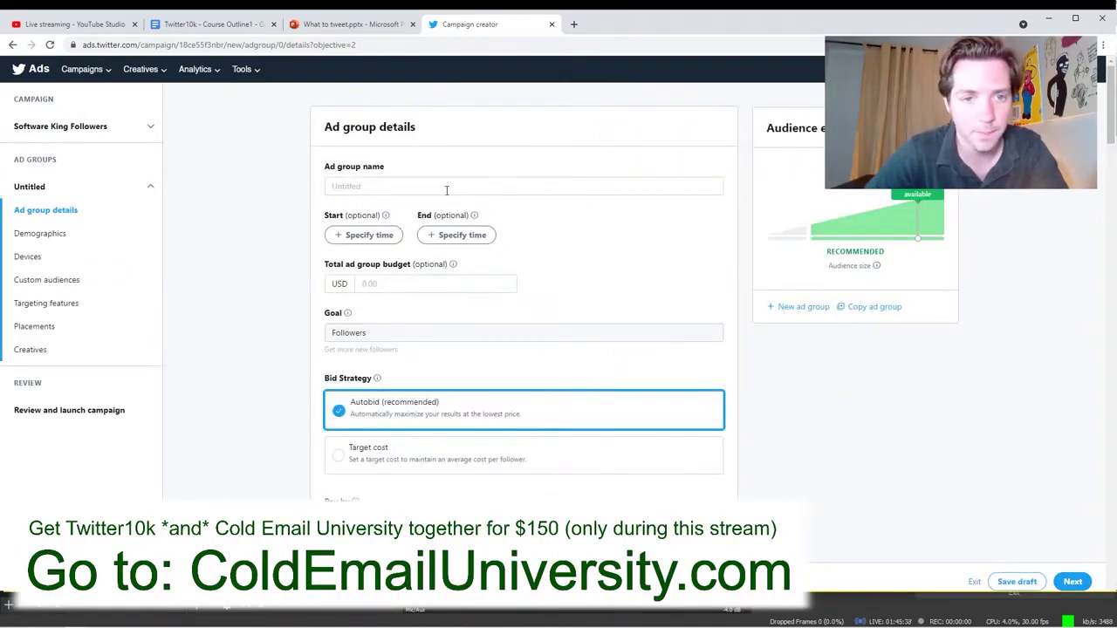
Use the Target cost bid strategy for the ad group with an average cost per follower of 0.15 USD.
click(446, 190)
scroll(401, 184, down, 3)
click(416, 247)
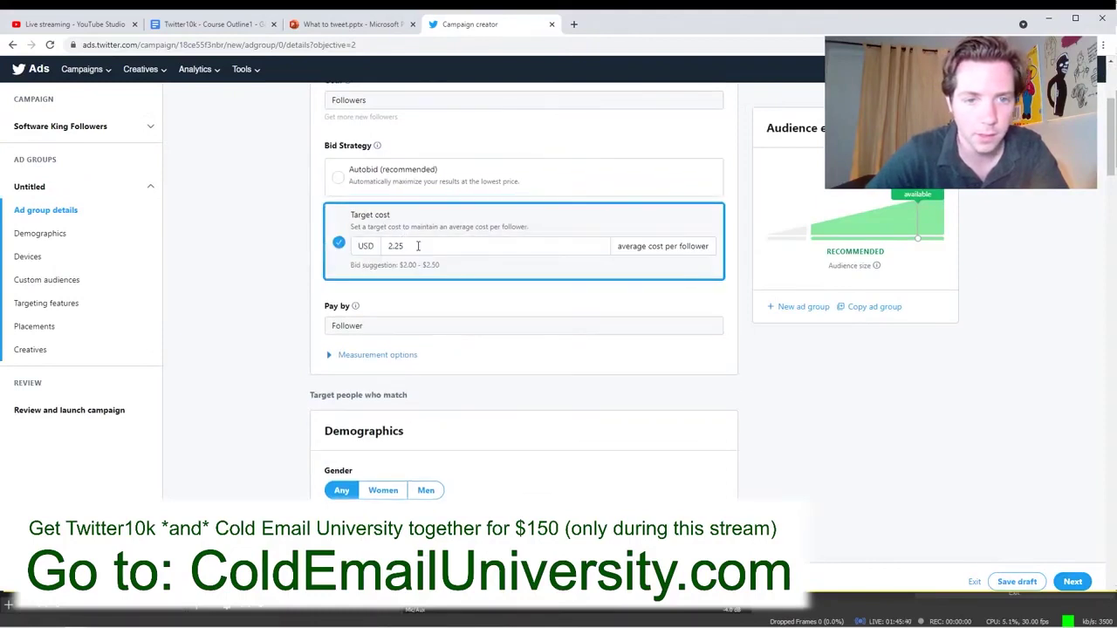
double_click(418, 246)
text(0)
Remove United States from the included locations in the ad group's demographics.
scroll(393, 349, down, 20)
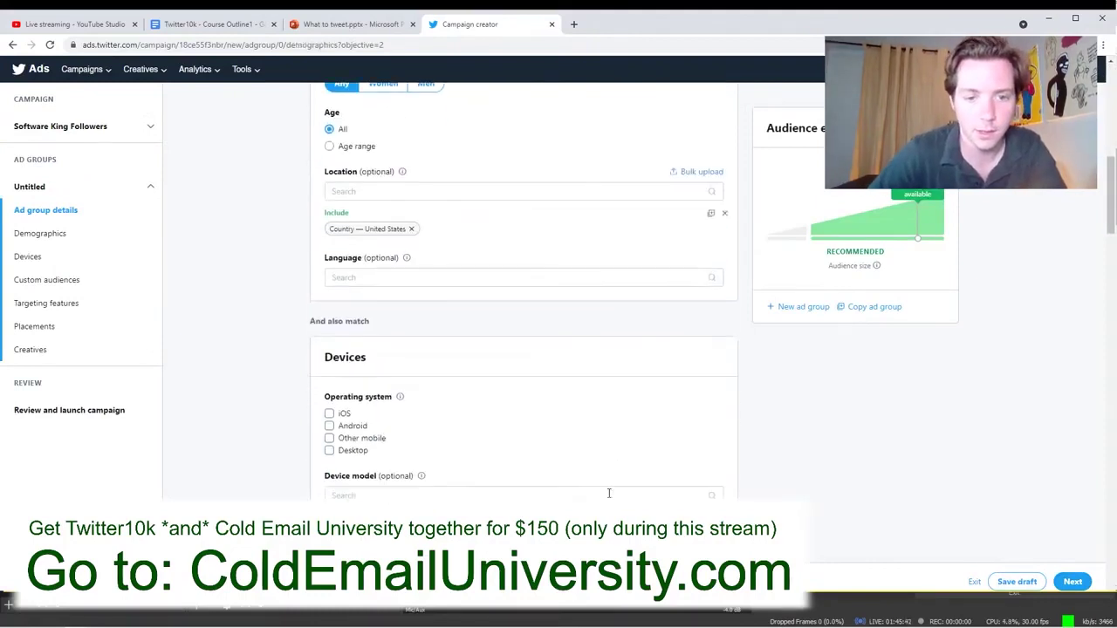
scroll(425, 439, up, 18)
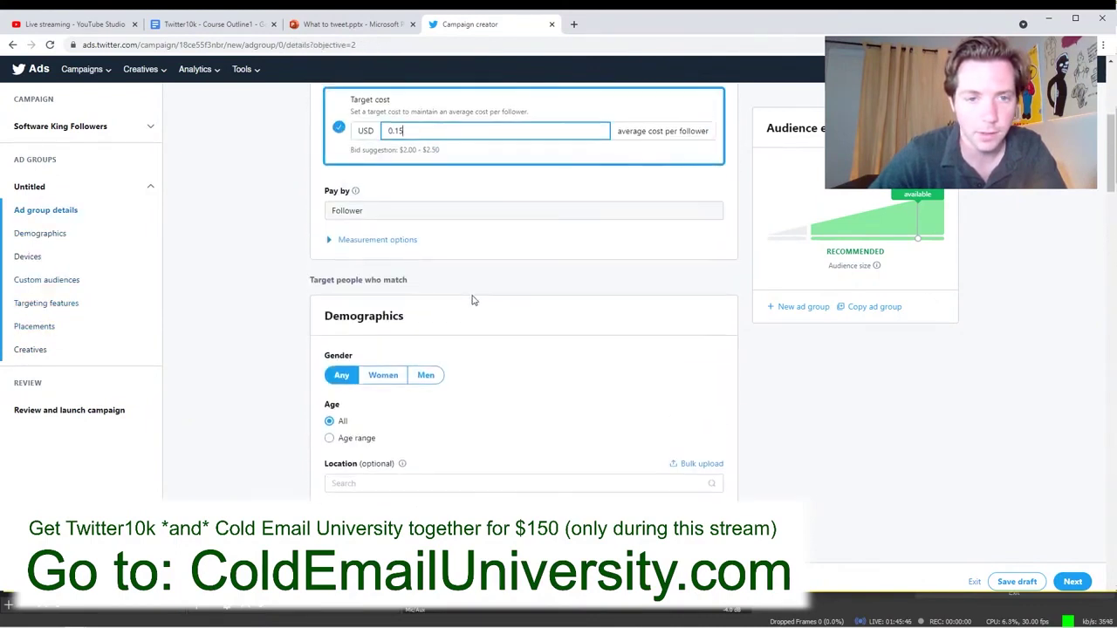
scroll(480, 331, up, 2)
scroll(486, 375, down, 3)
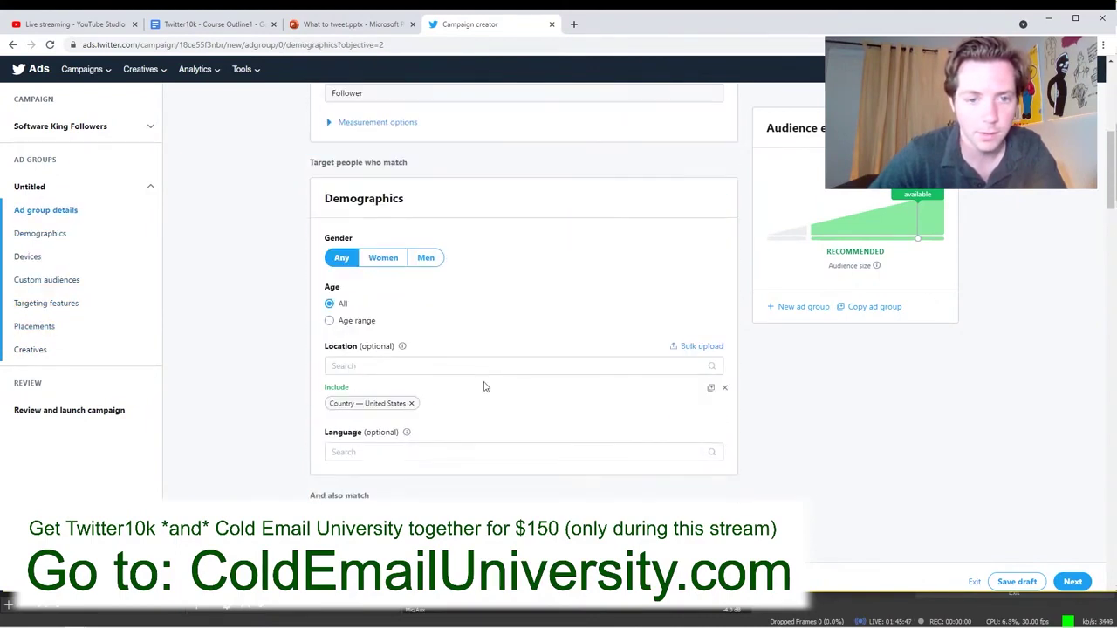
click(411, 404)
Search the targeting interests for "entre" and include Business — Entrepreneurship.
scroll(436, 375, down, 5)
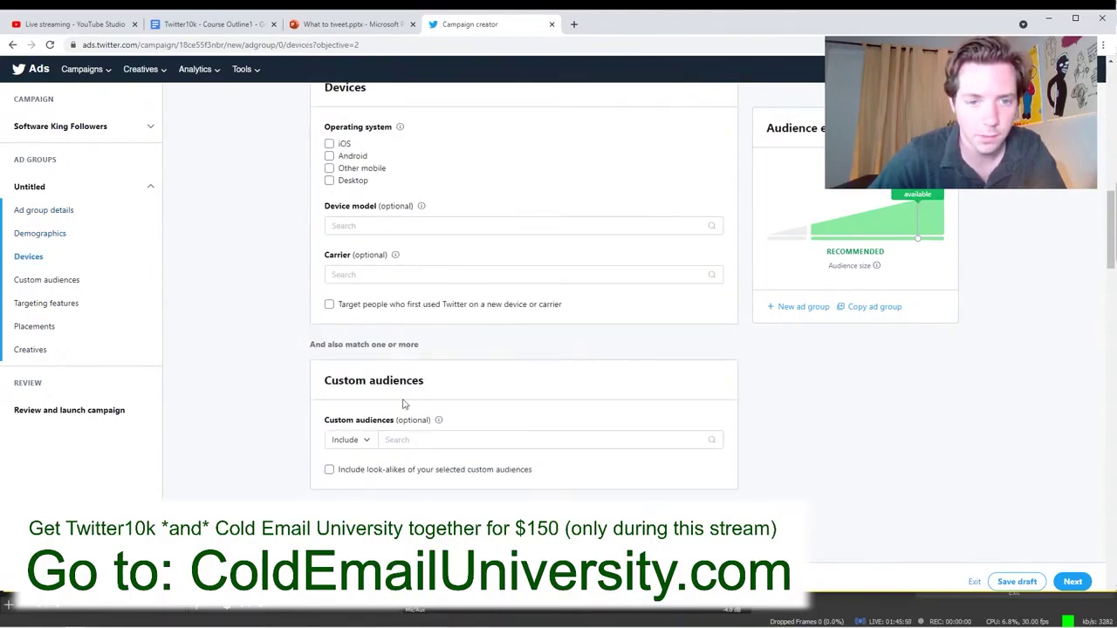
scroll(424, 332, down, 3)
scroll(429, 361, down, 2)
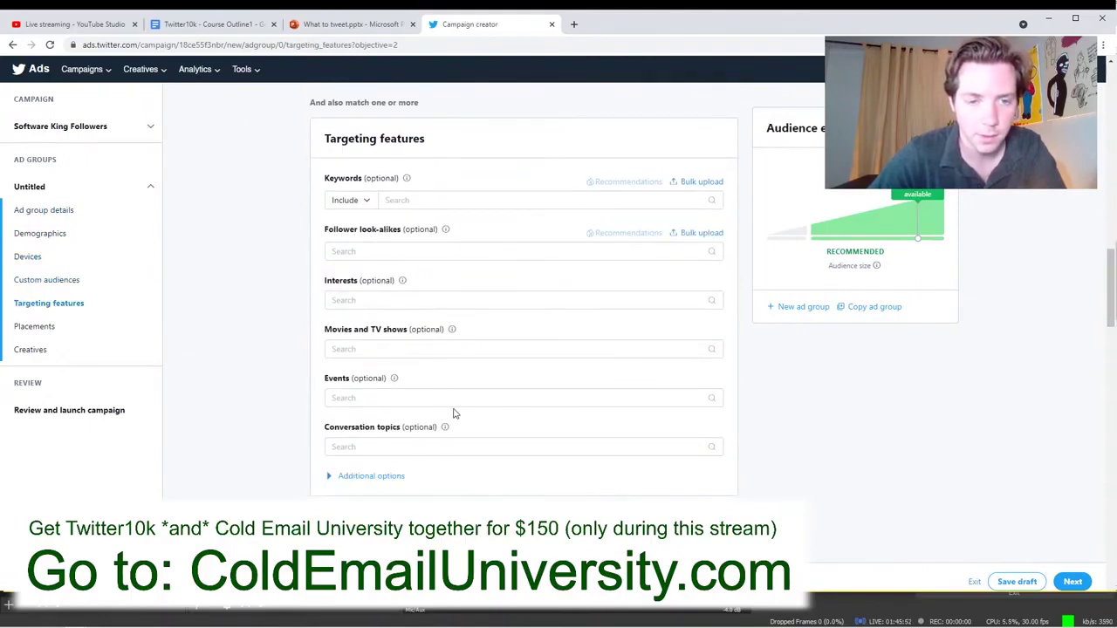
click(428, 302)
text(entre)
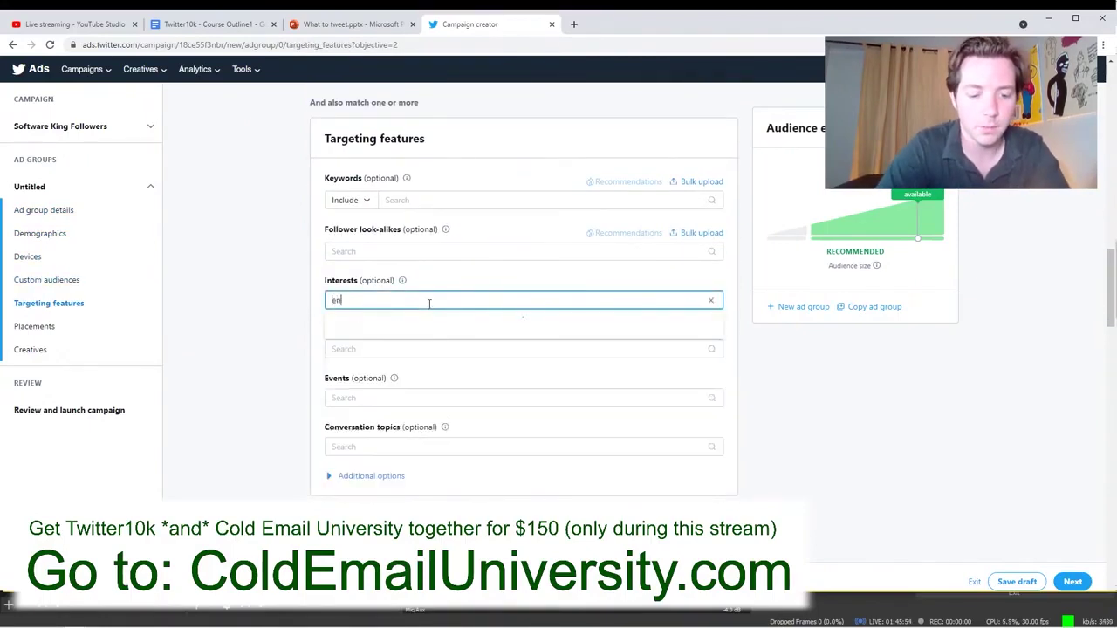
click(455, 326)
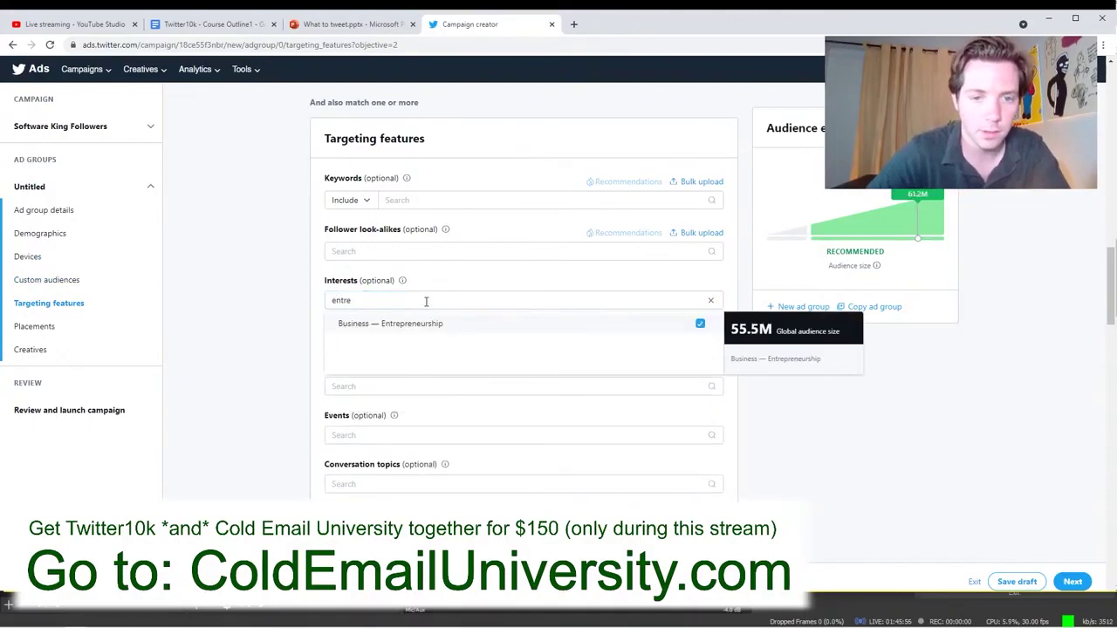
Search the targeting interests for "software" and include Technology and computing — Enterprise software.
key(ctrl+a)
text(softwa)
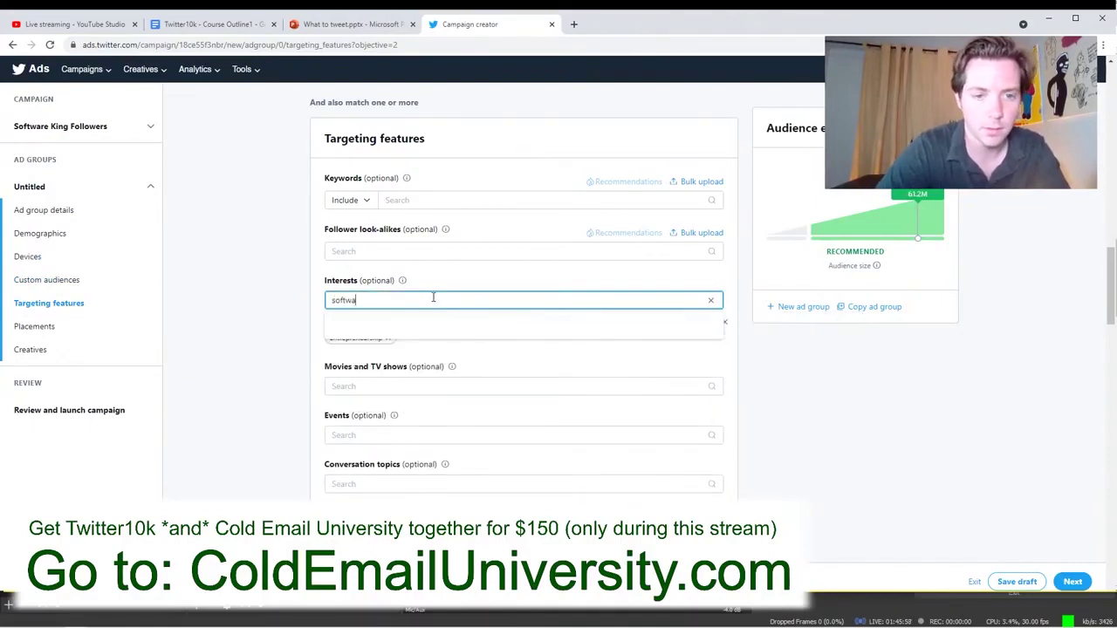
text(re)
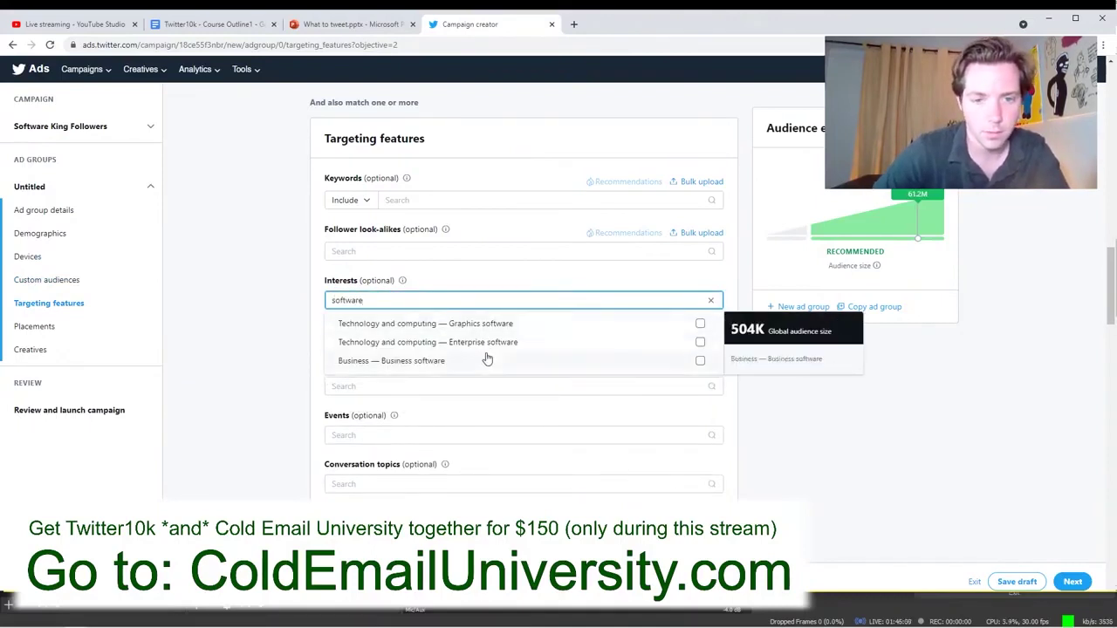
click(489, 343)
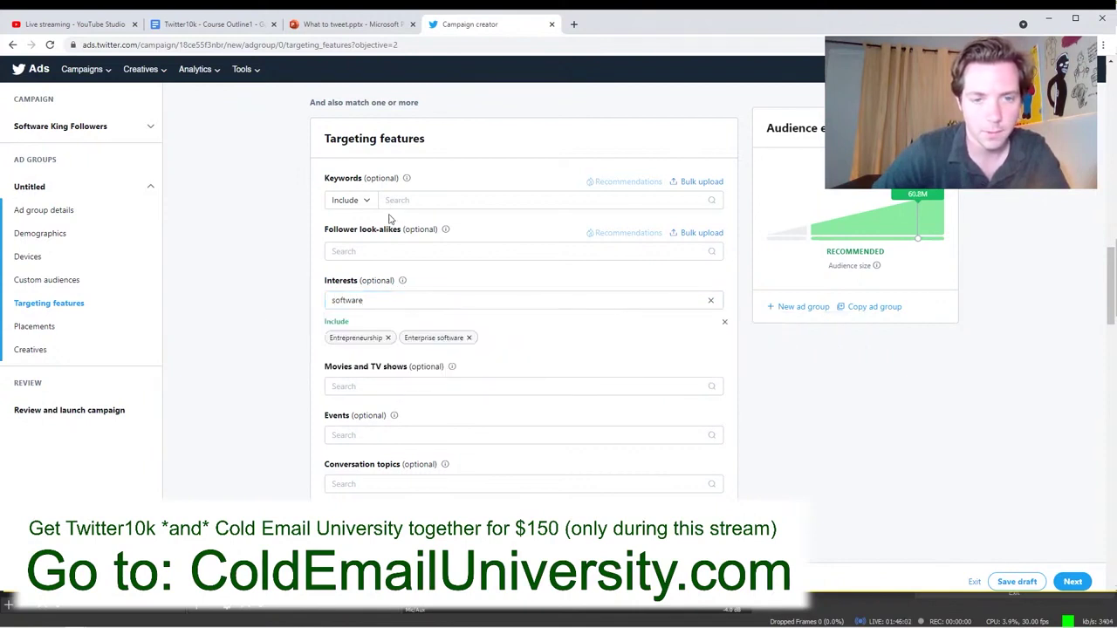
Calculate 100/.15 in the browser's address bar and clear the expression.
scroll(411, 311, up, 1)
scroll(414, 341, down, 5)
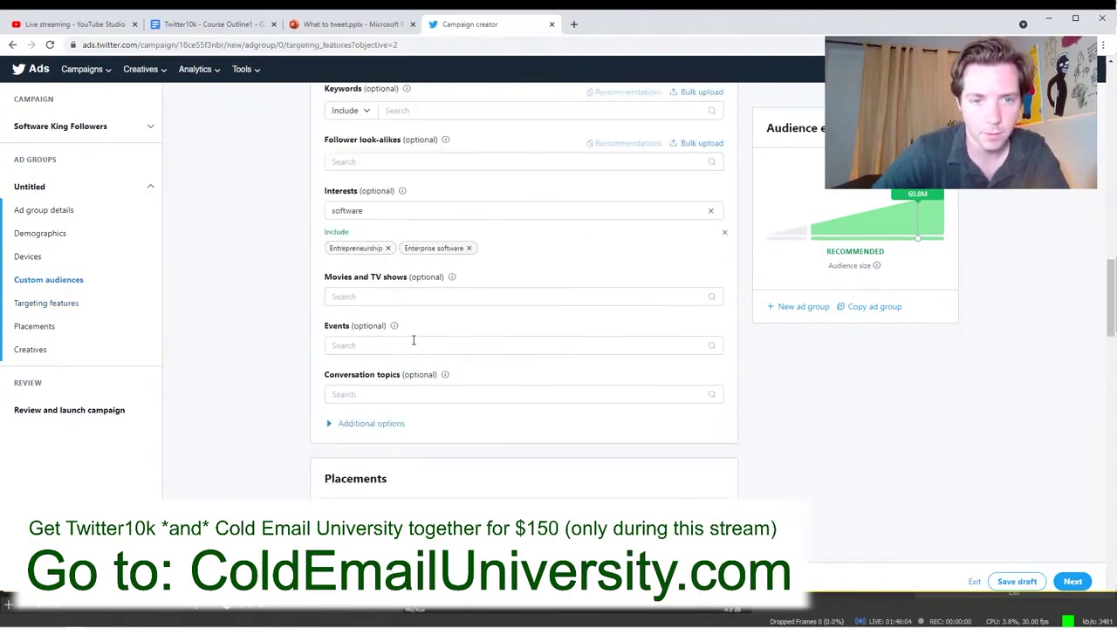
click(247, 44)
text(100/15)
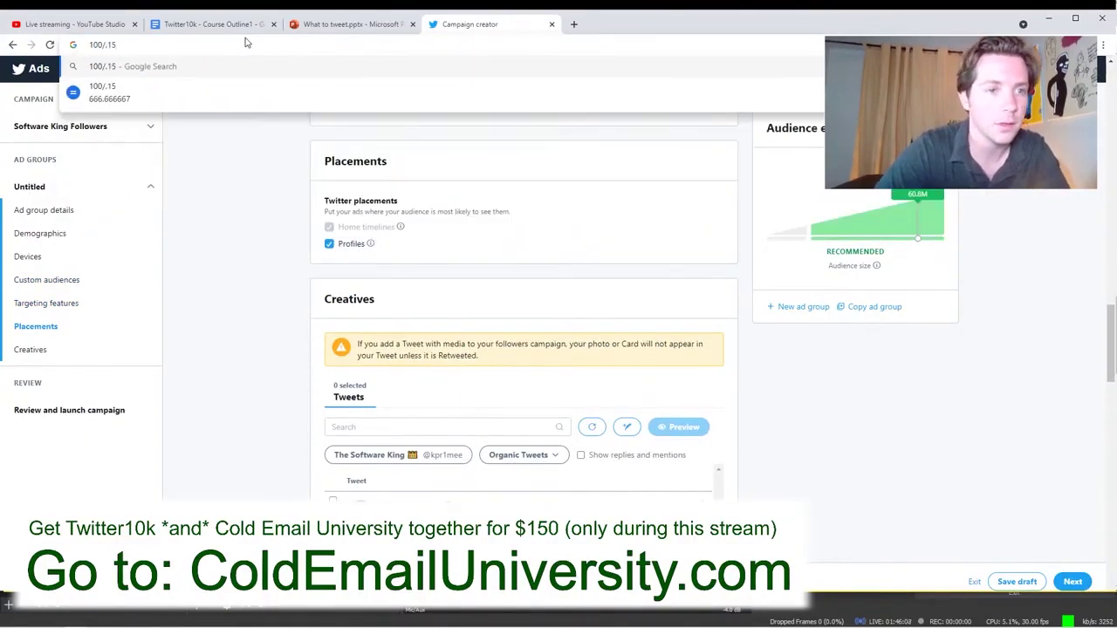
key(ctrl+a)
key(BackSpace)
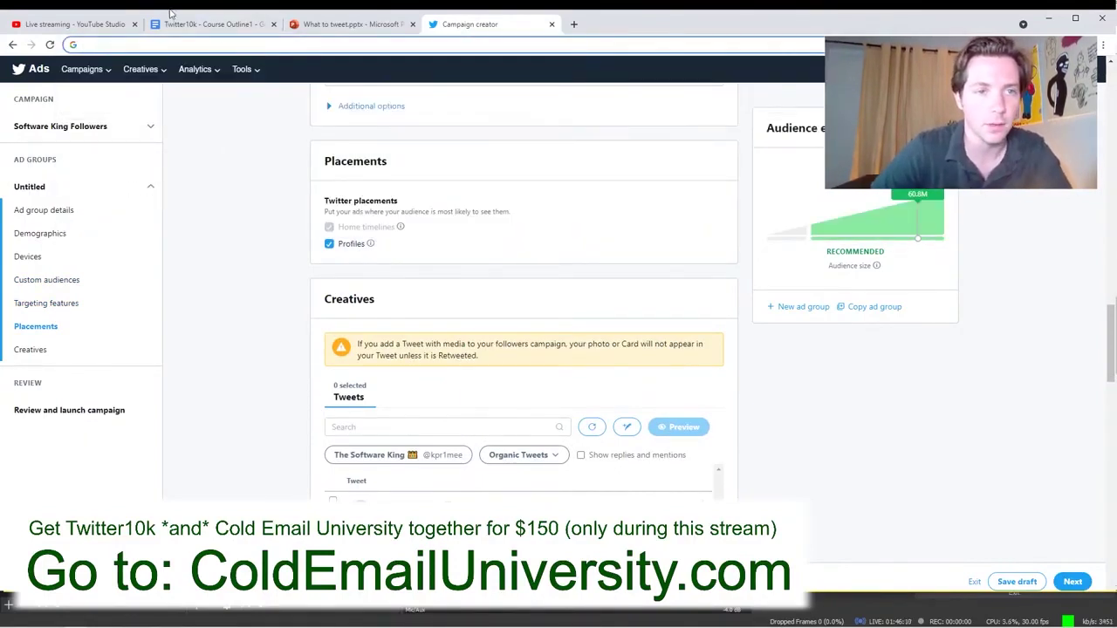
Calculate 10000/.15 and 10000*.15 in the browser's address bar, clearing the expression at the end.
text(10000)
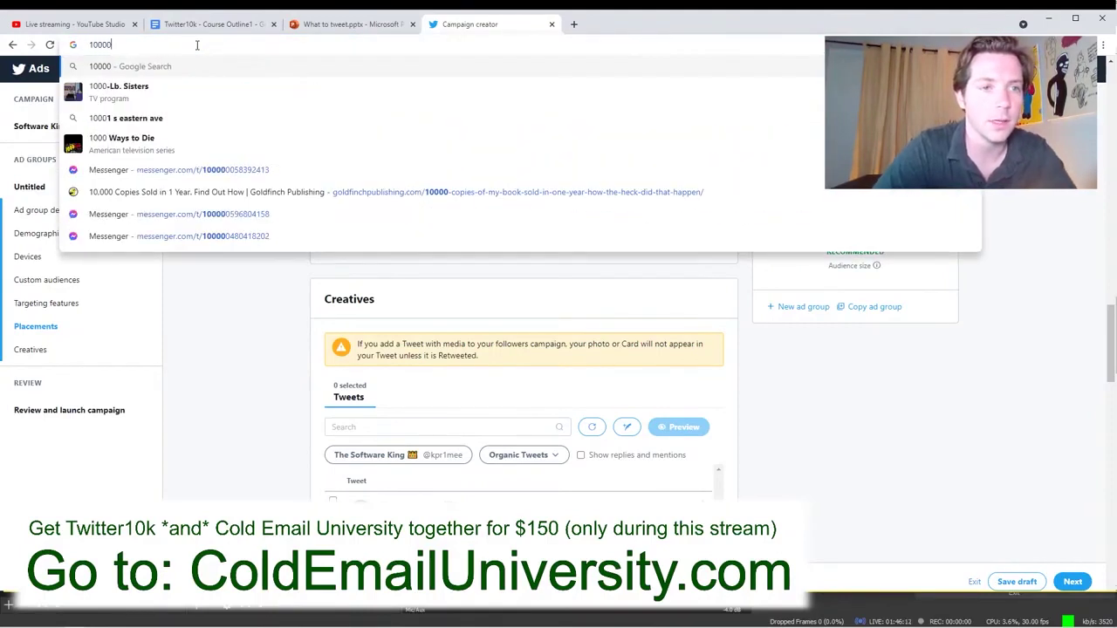
text(/.15)
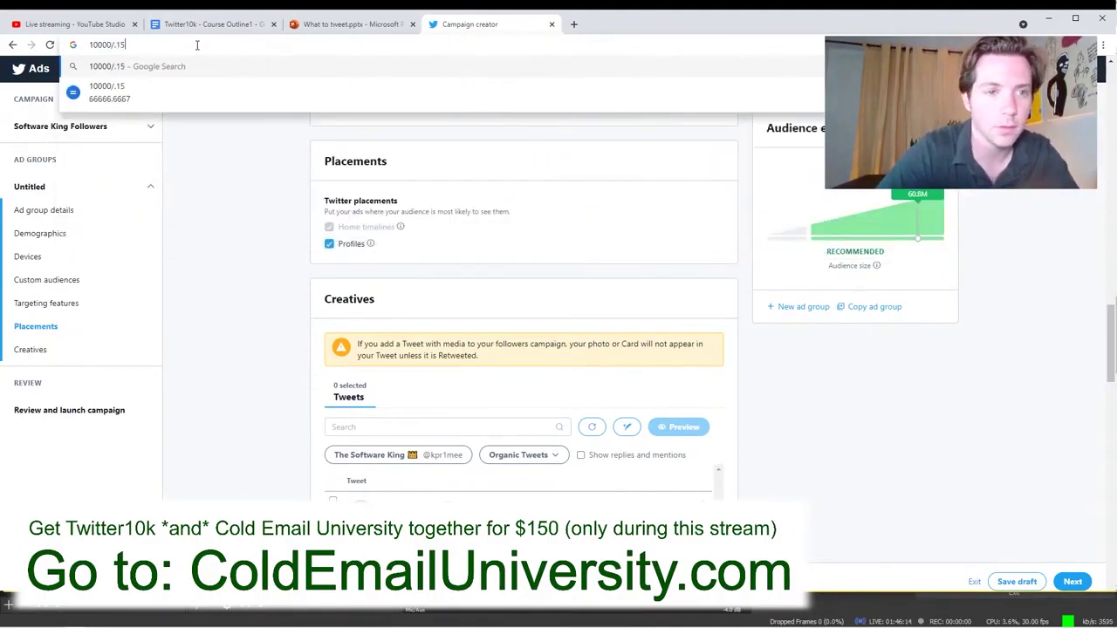
key(BackSpace)
key(BackSpace)
key(BackSpace)
key(BackSpace)
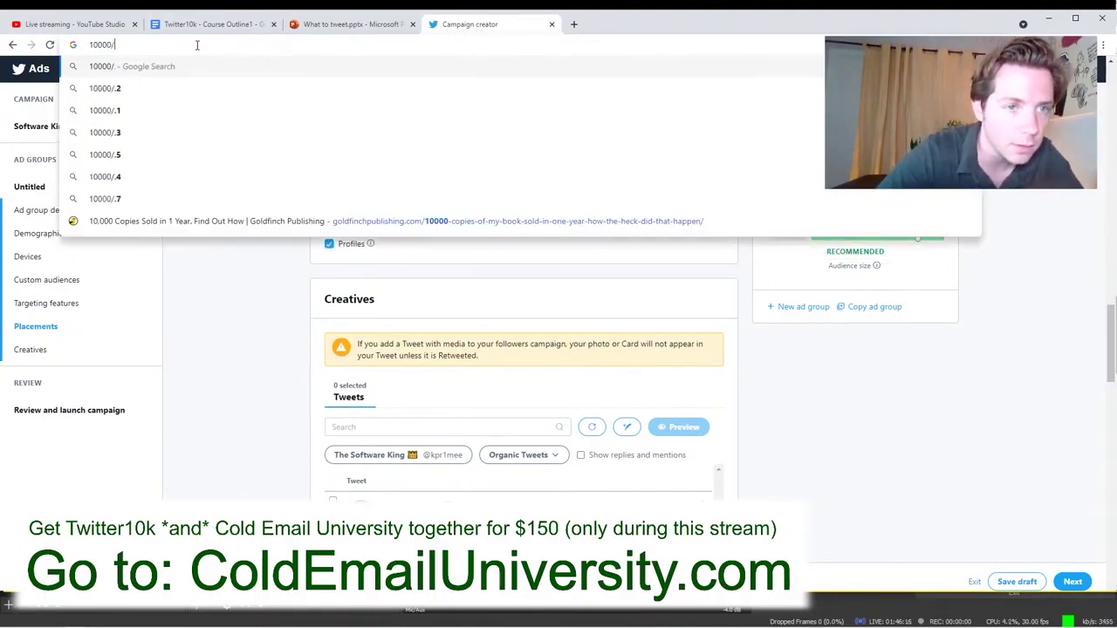
text(*.15)
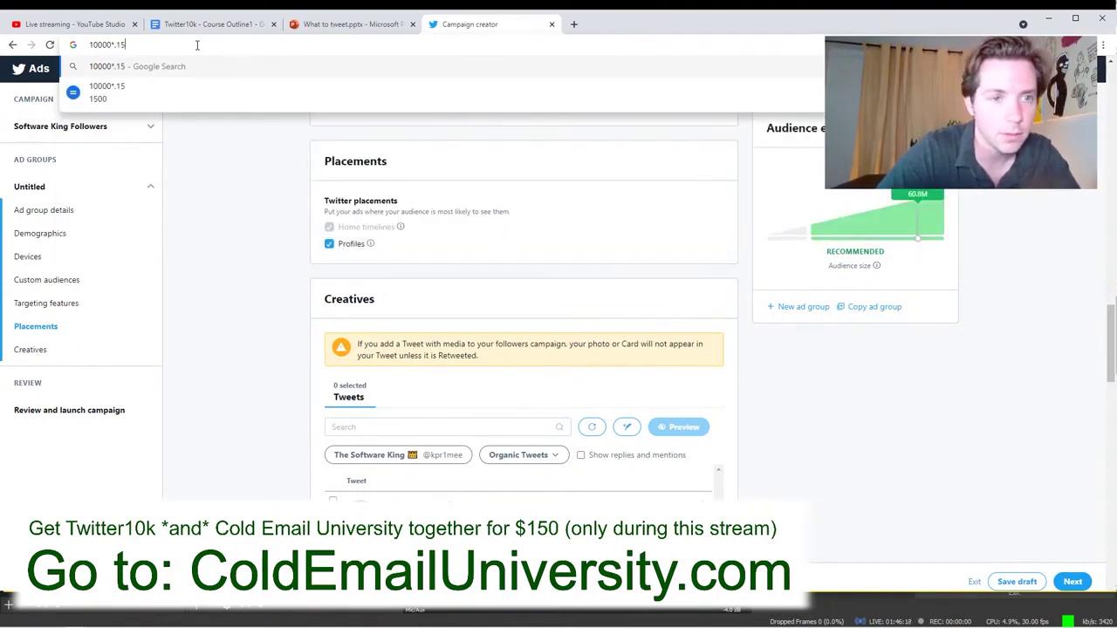
key(ctrl+a)
key(BackSpace)
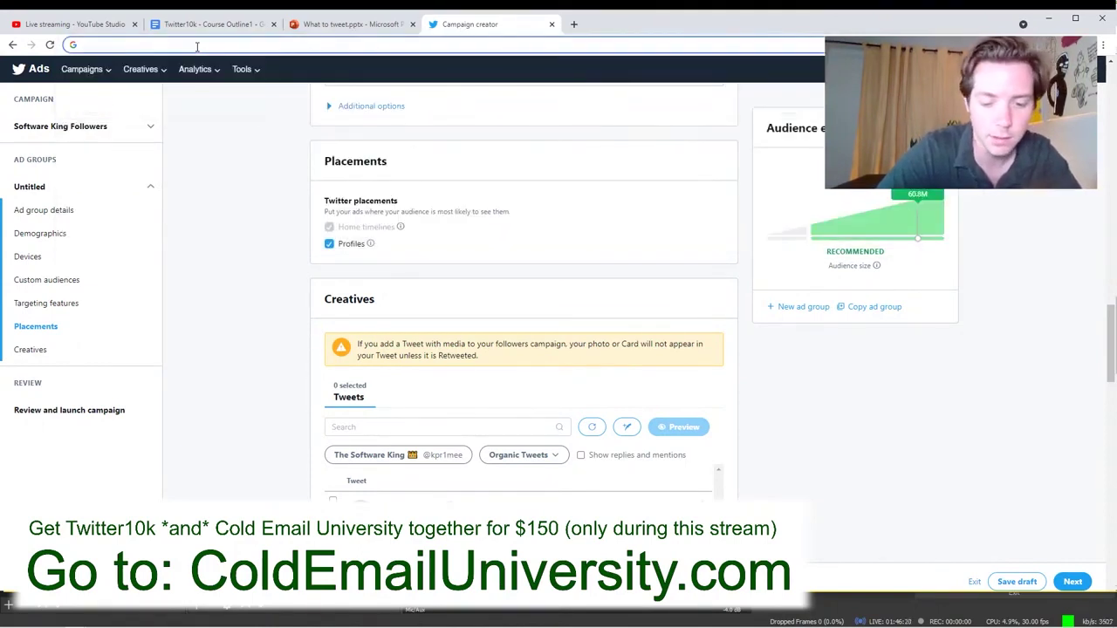
Calculate 100*.15 and 100/.15 in the browser's address bar, clearing the expression at the end.
text(100)
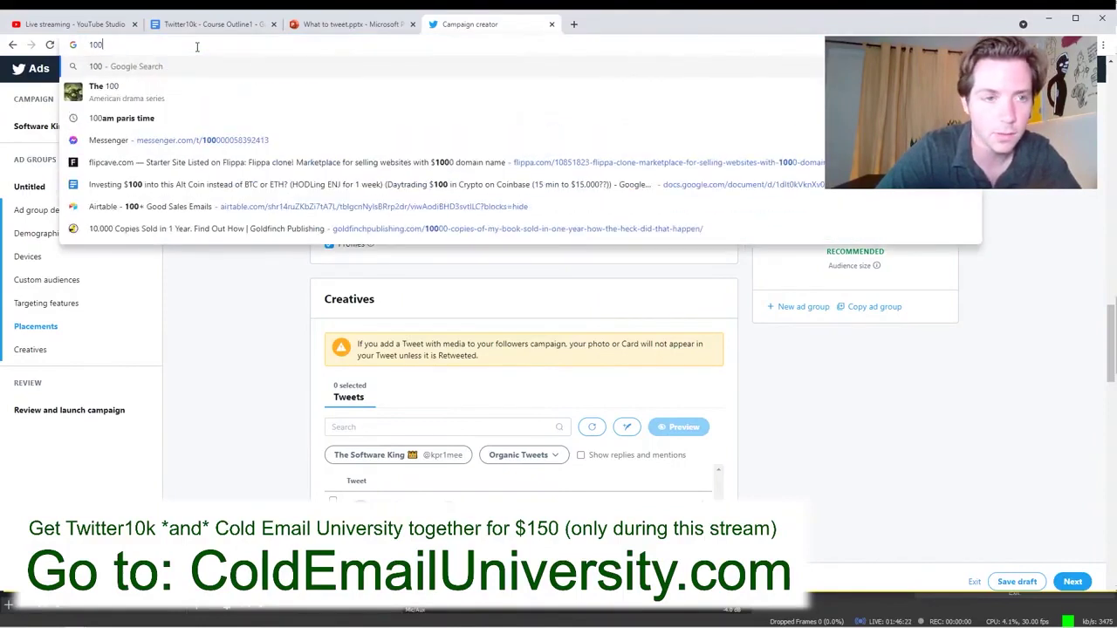
text(*.15)
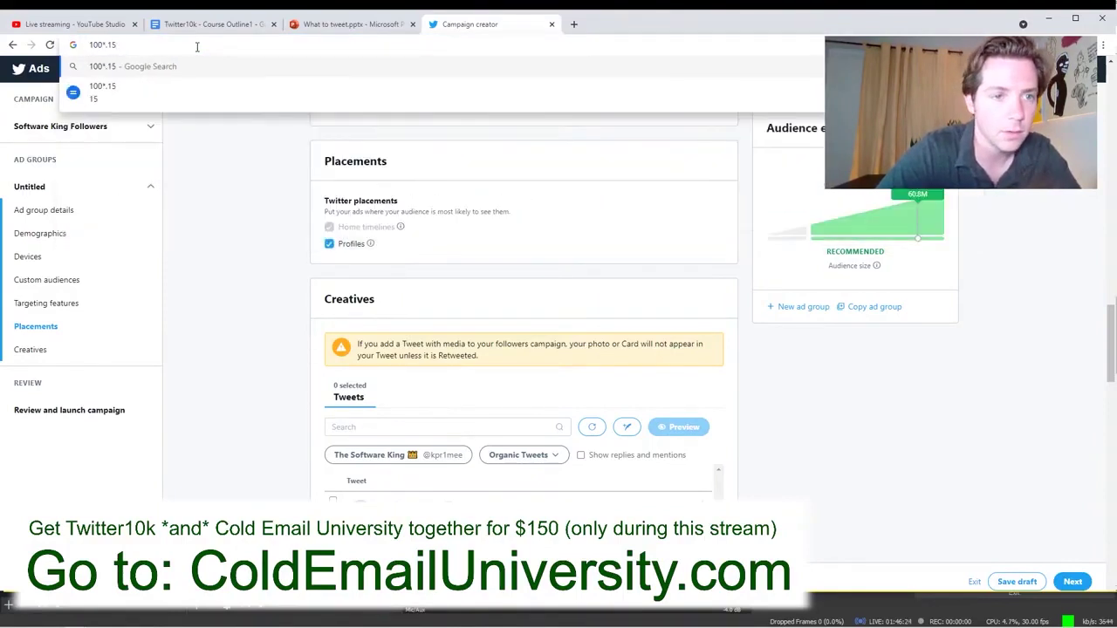
key(BackSpace)
key(BackSpace)
key(BackSpace)
key(BackSpace)
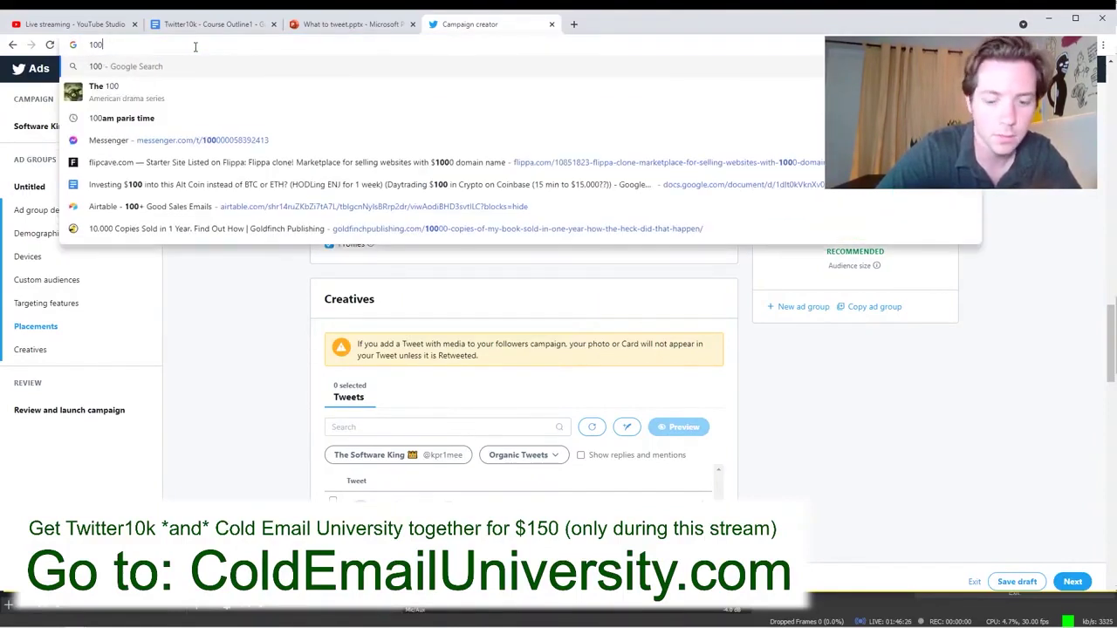
text(/.15)
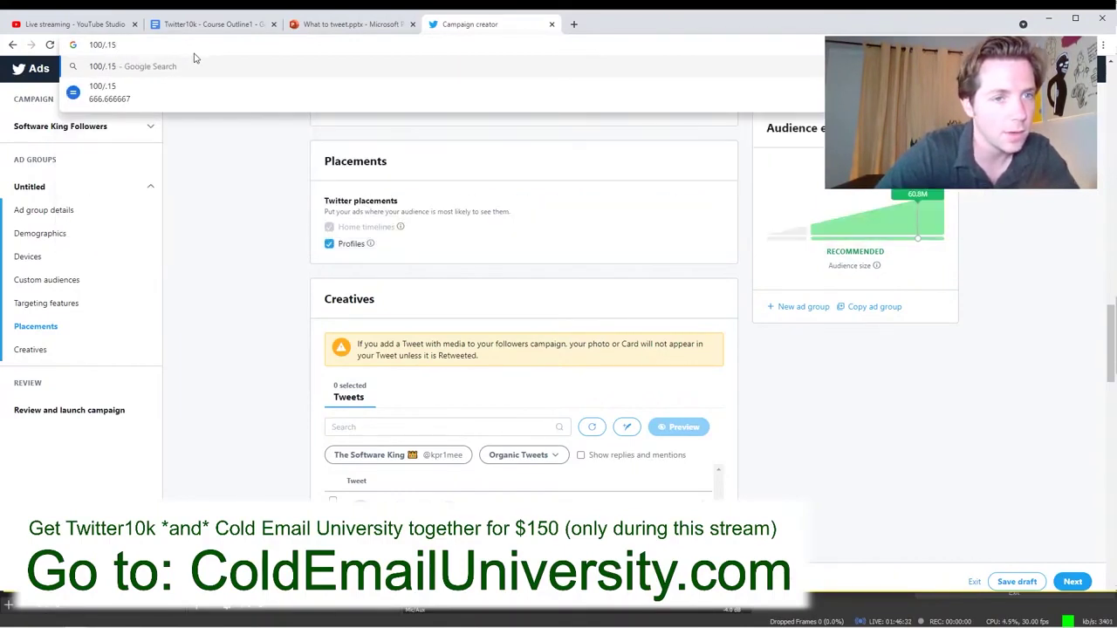
key(BackSpace)
key(BackSpace)
key(BackSpace)
key(BackSpace)
key(BackSpace)
key(BackSpace)
key(BackSpace)
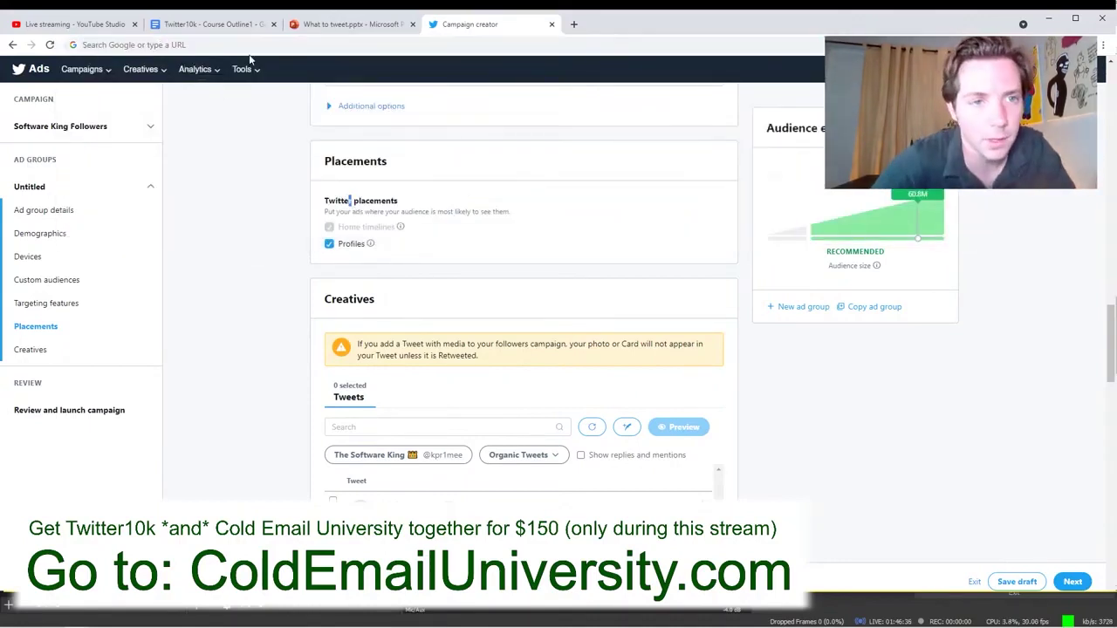
Open twitter.com in a new browser tab and view The Software King account's own profile.
key(ctrl+t)
text(twitter.com)
key(Return)
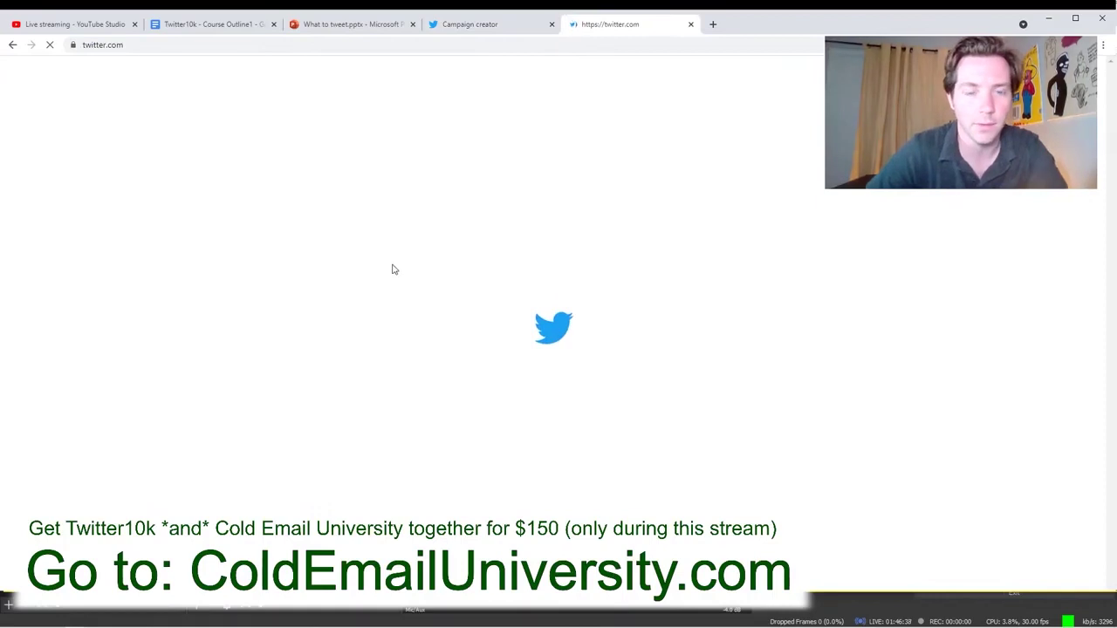
click(244, 308)
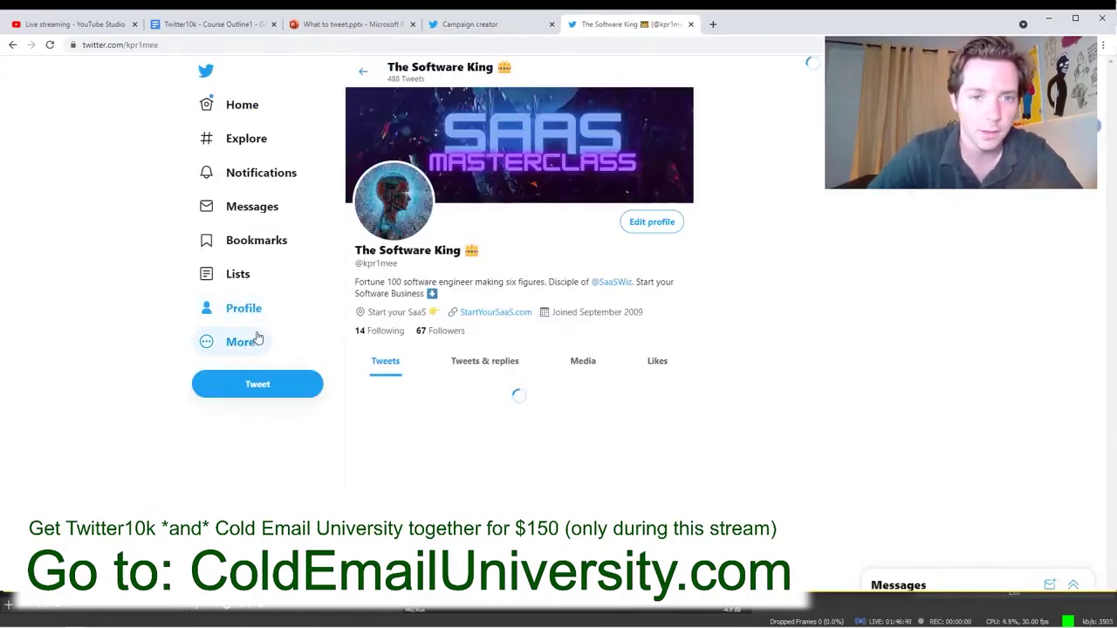
click(488, 24)
click(79, 24)
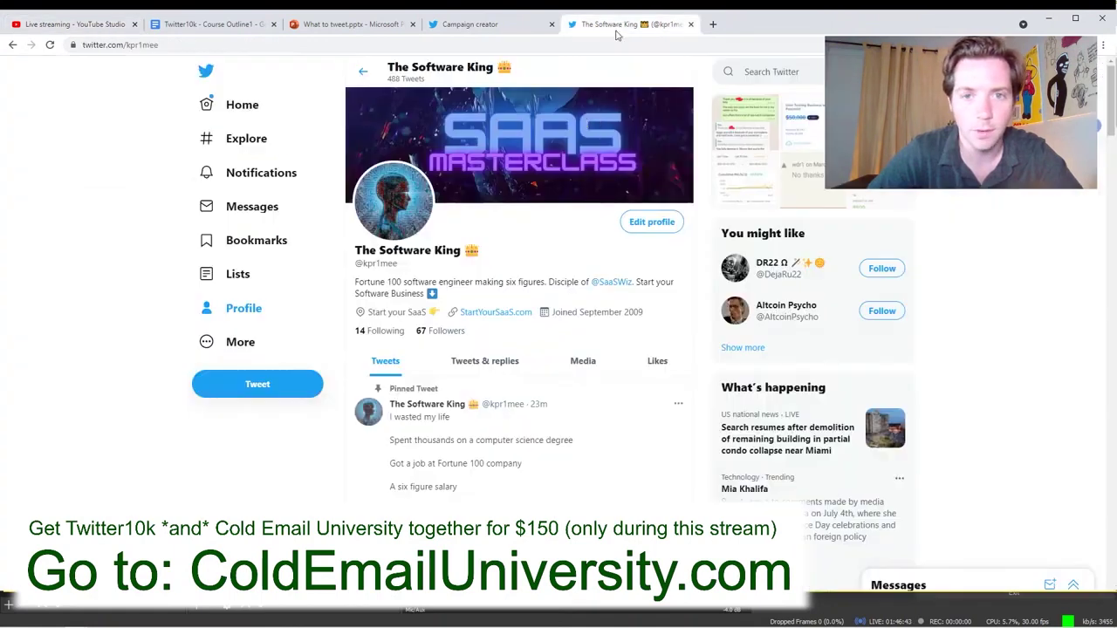
click(621, 25)
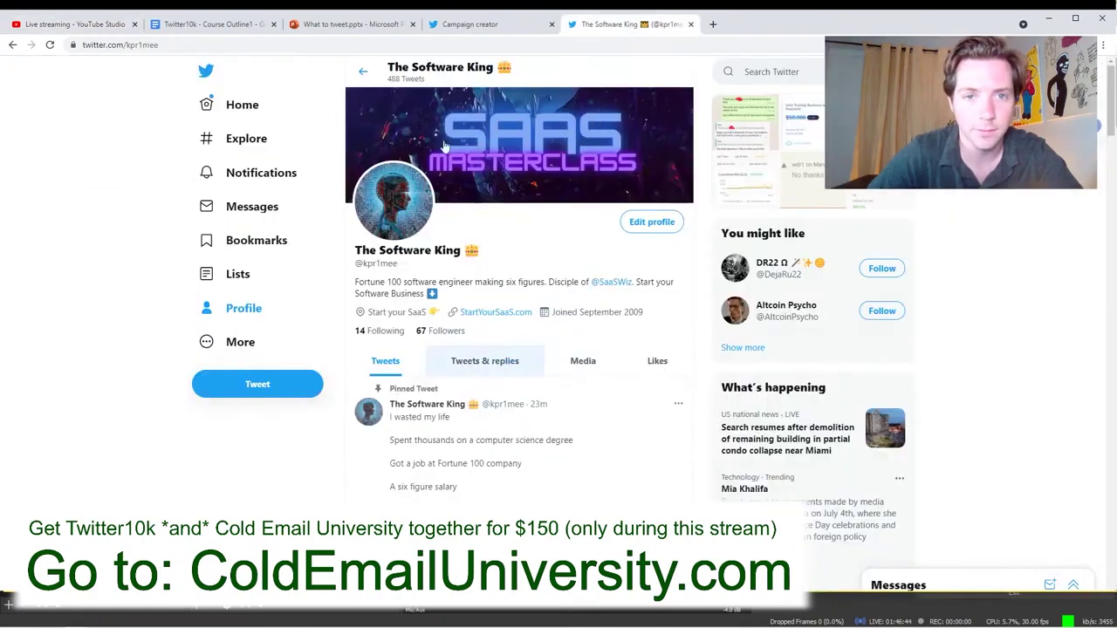
In the campaign creator, select the four newest organic tweets as creatives, from "The fastest way to make a million in SaaS" to "Learn to code".
click(485, 23)
scroll(343, 357, down, 5)
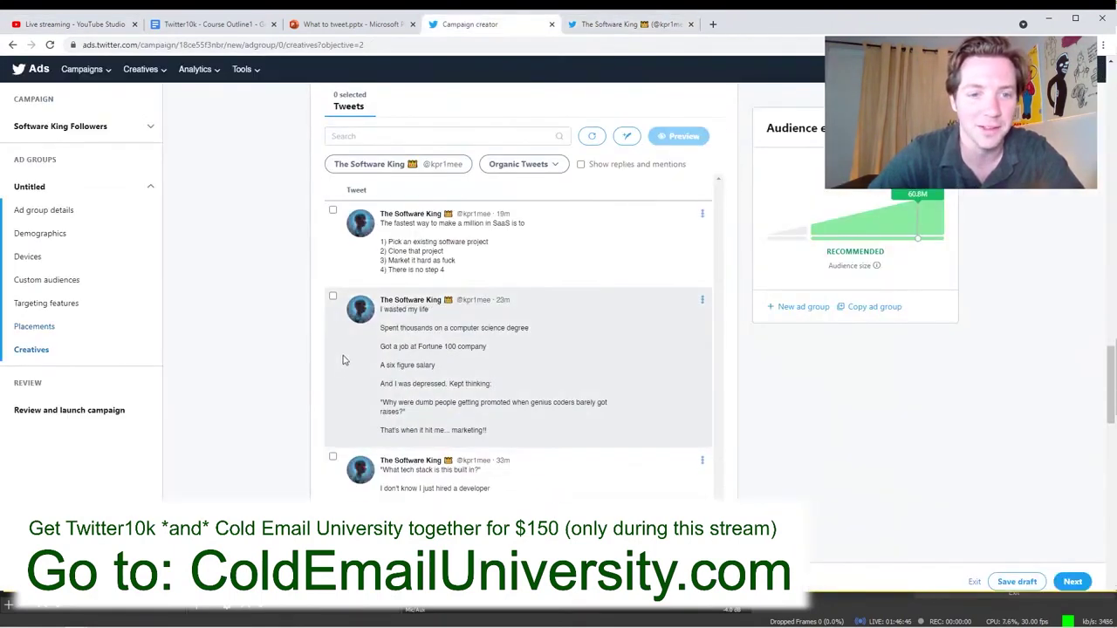
scroll(345, 360, up, 3)
click(332, 384)
scroll(340, 393, down, 3)
click(333, 237)
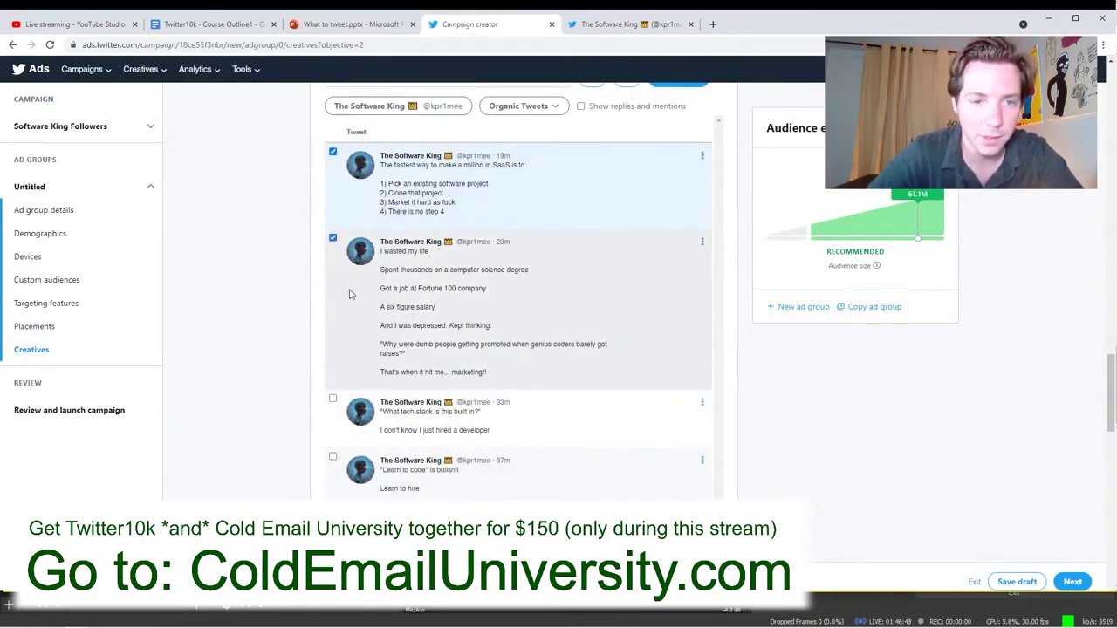
click(332, 401)
scroll(333, 400, down, 2)
click(332, 283)
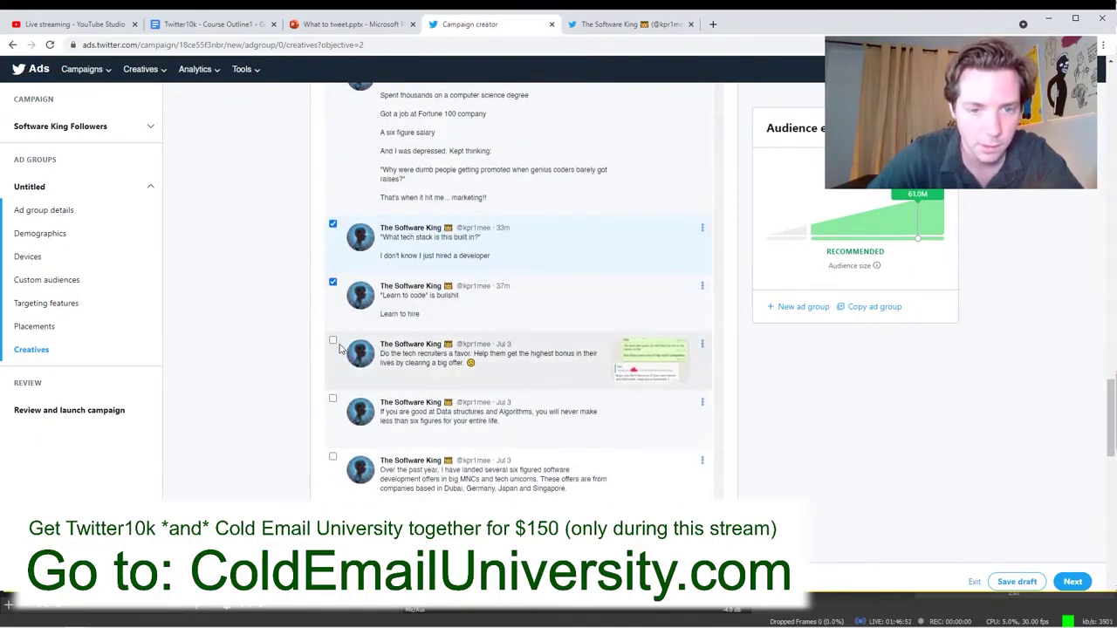
Look through the account's older organic tweets in the creatives list for further tweets worth promoting.
scroll(349, 349, up, 2)
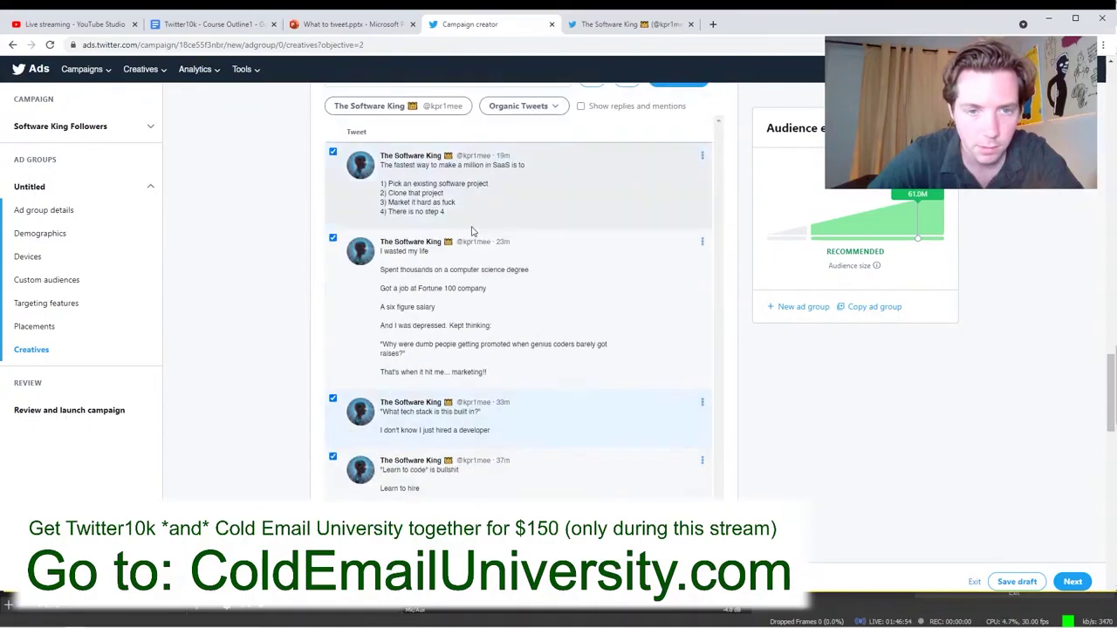
scroll(494, 447, down, 4)
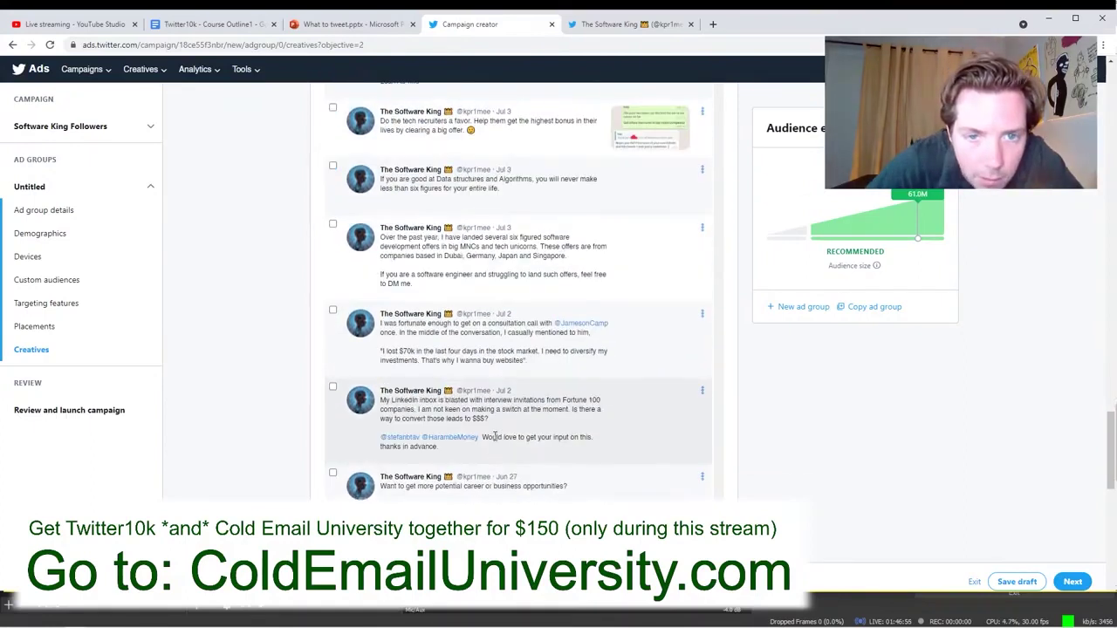
scroll(499, 432, down, 3)
scroll(503, 426, down, 2)
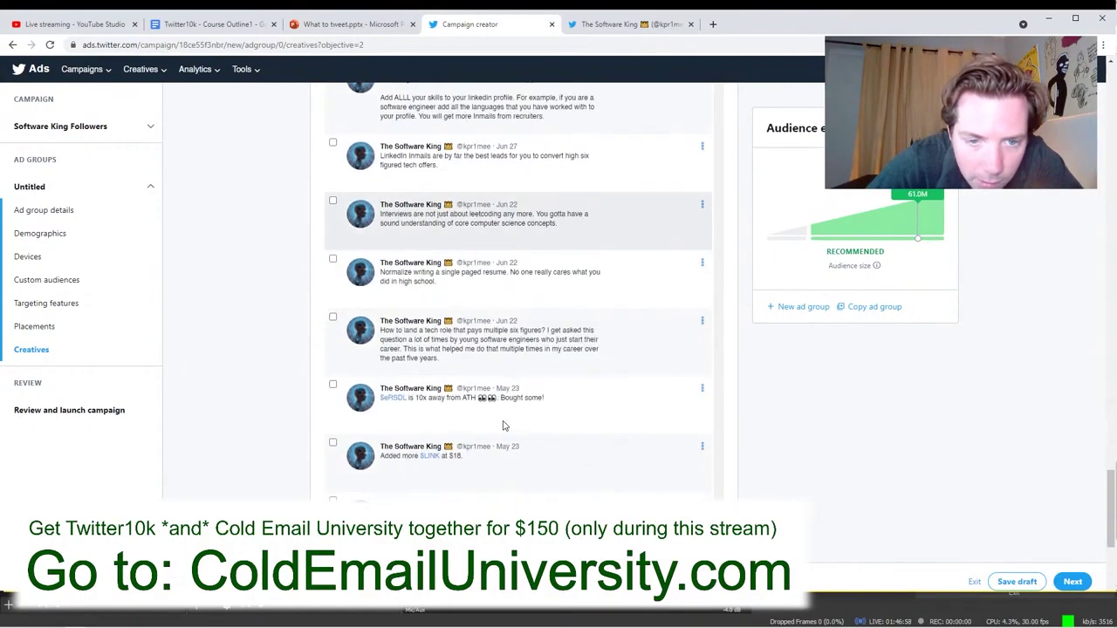
scroll(503, 426, down, 3)
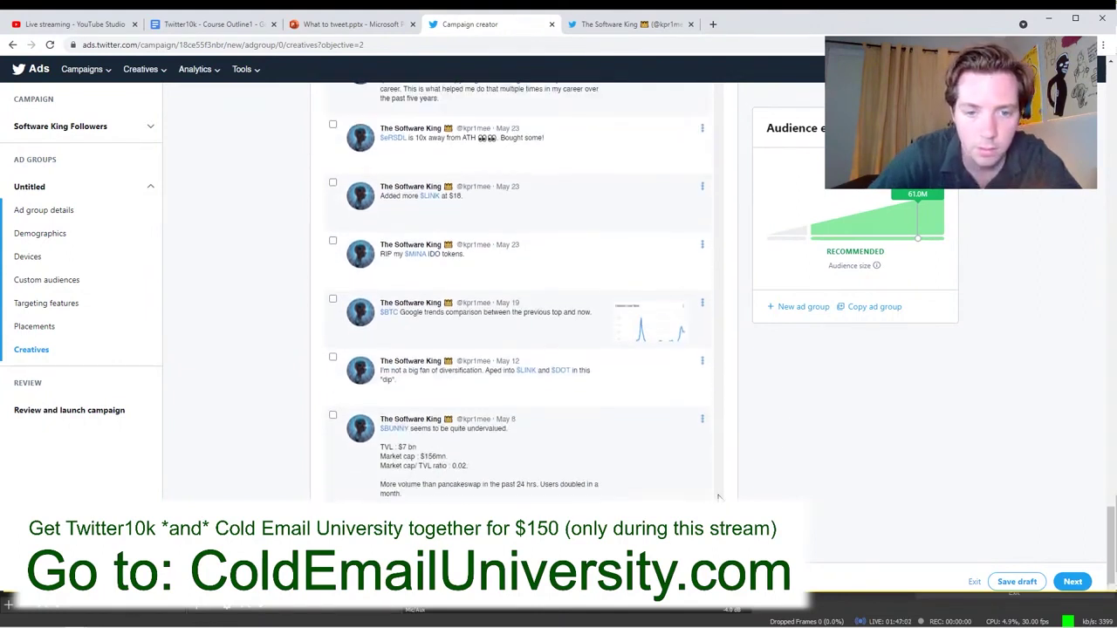
scroll(529, 400, up, 7)
scroll(528, 400, up, 5)
scroll(541, 394, down, 2)
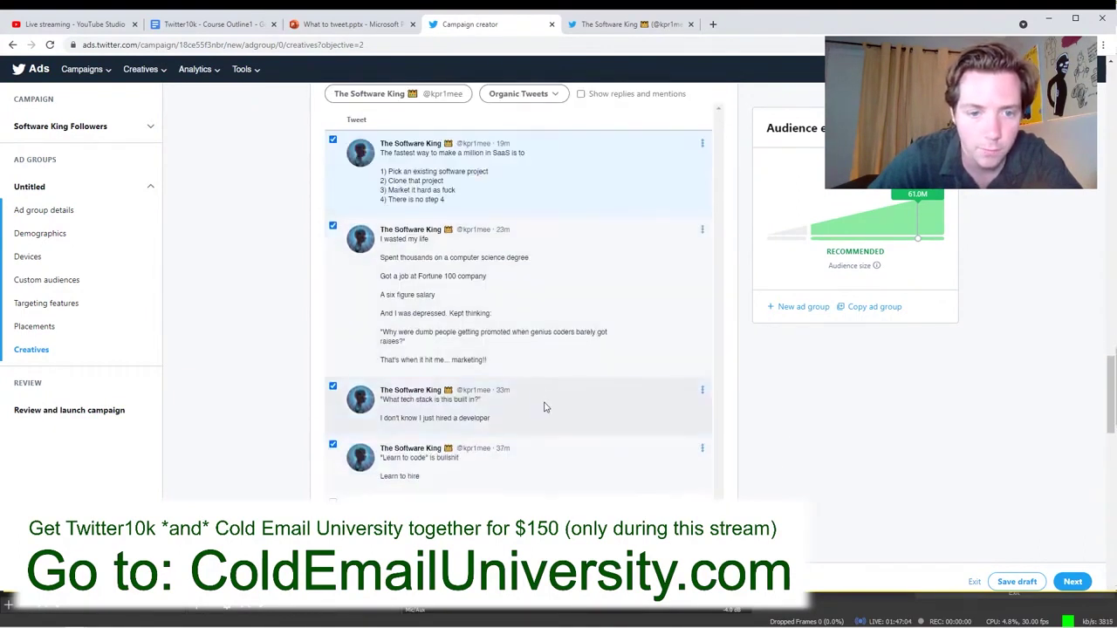
scroll(543, 404, up, 3)
Open twitter.com's home page in another new browser tab.
key(ctrl+t)
text(twitter.com)
key(Return)
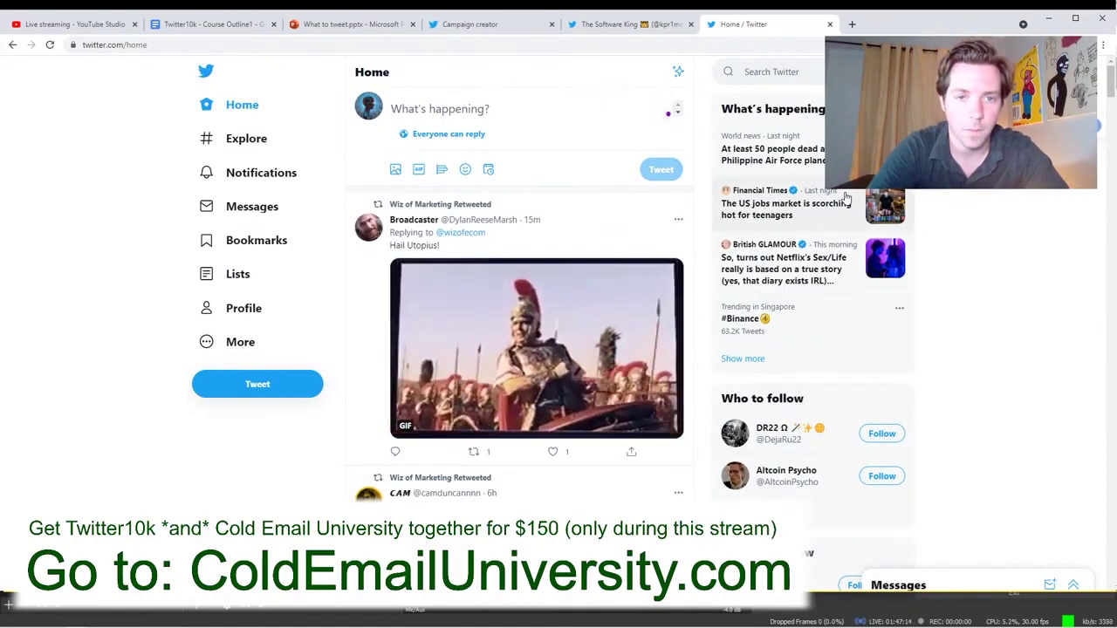
text(B)
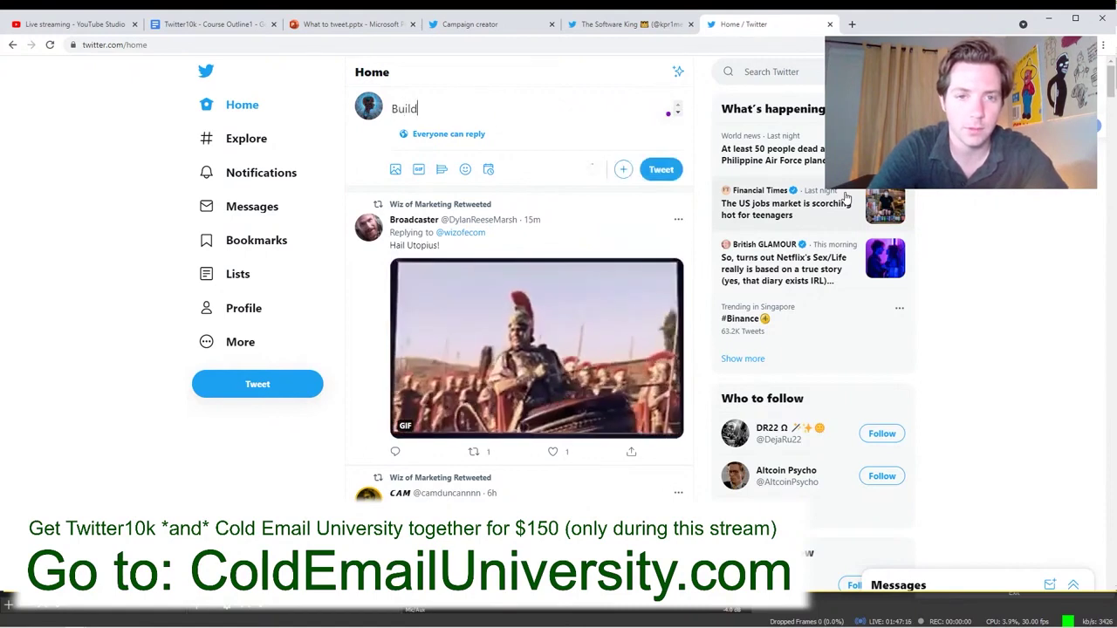
text(uil)
key(BackSpace)
key(BackSpace)
key(BackSpace)
key(BackSpace)
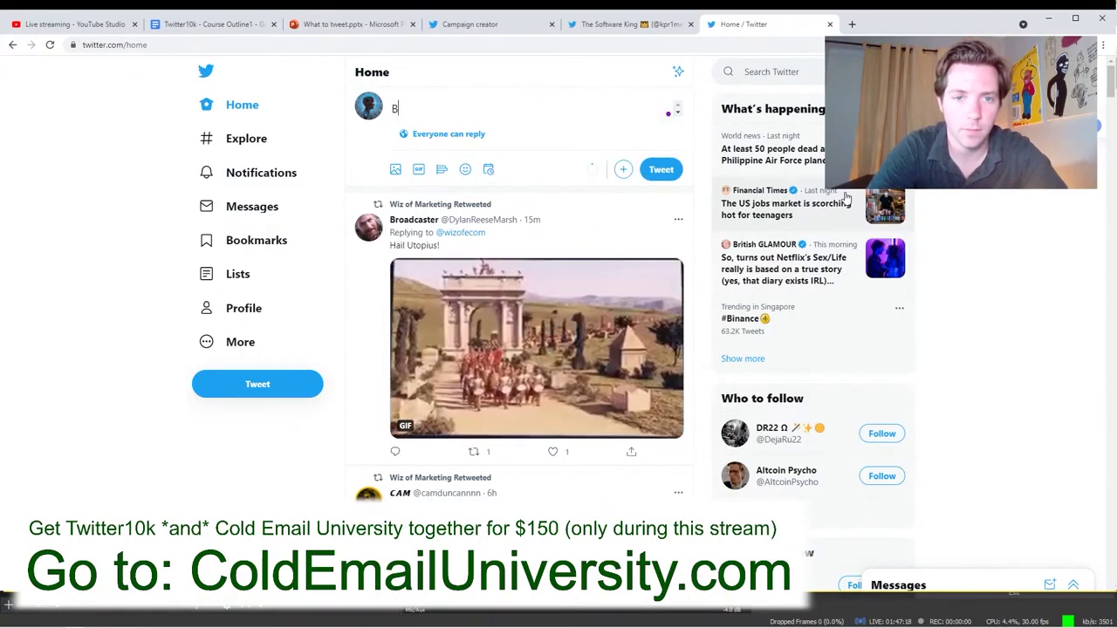
Write and post a tweet reading "Start your software company" with "Just do it" as a separate paragraph.
text(Start your software compant)
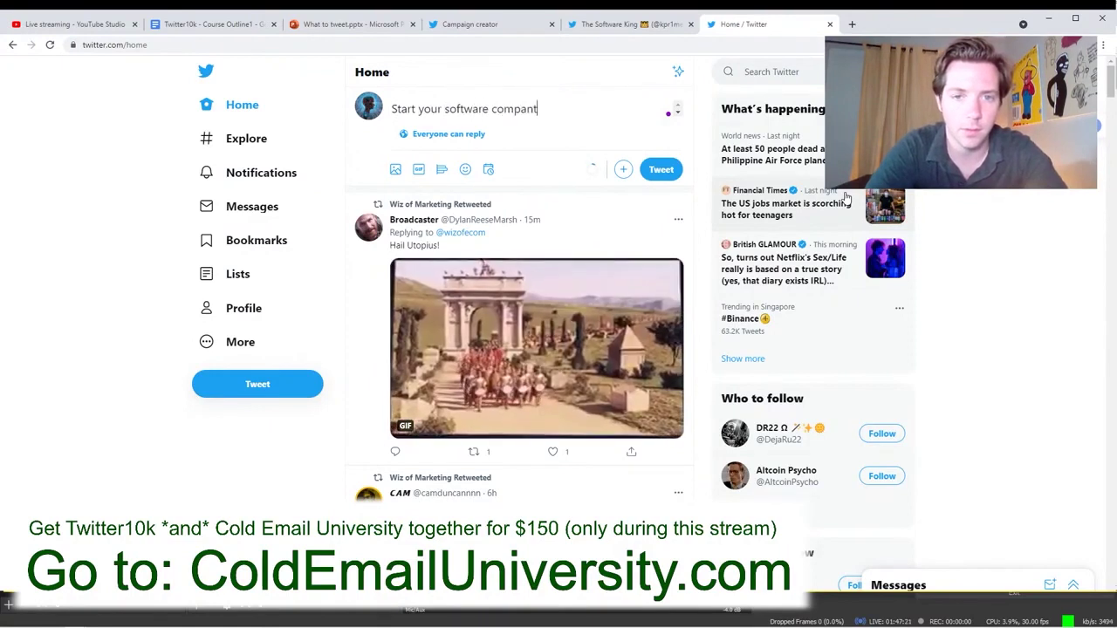
key(BackSpace)
text(y)
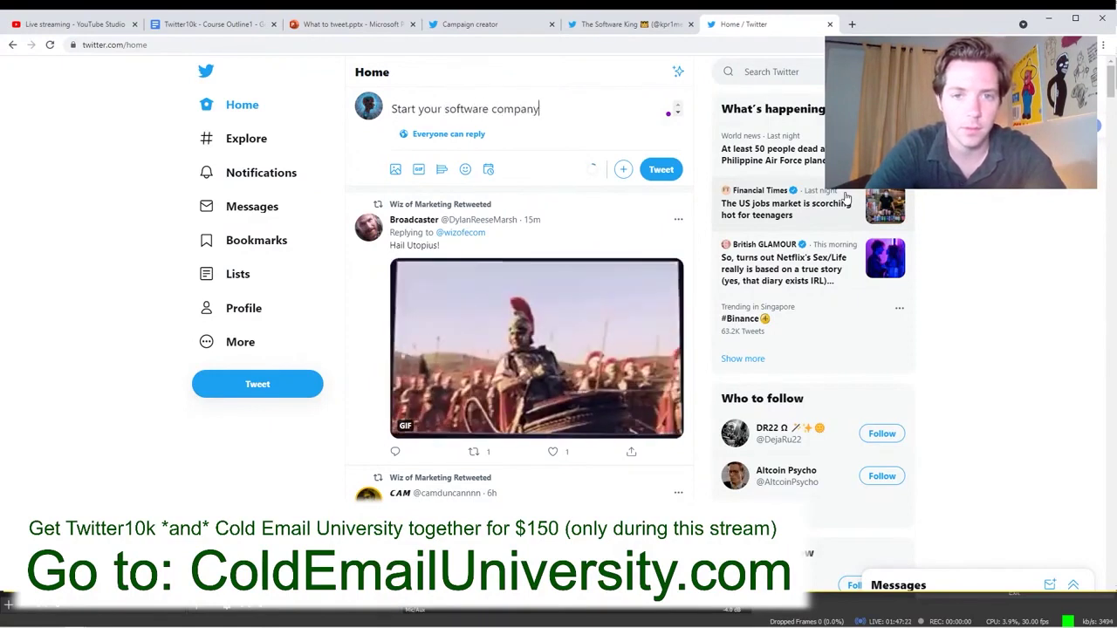
key(Return)
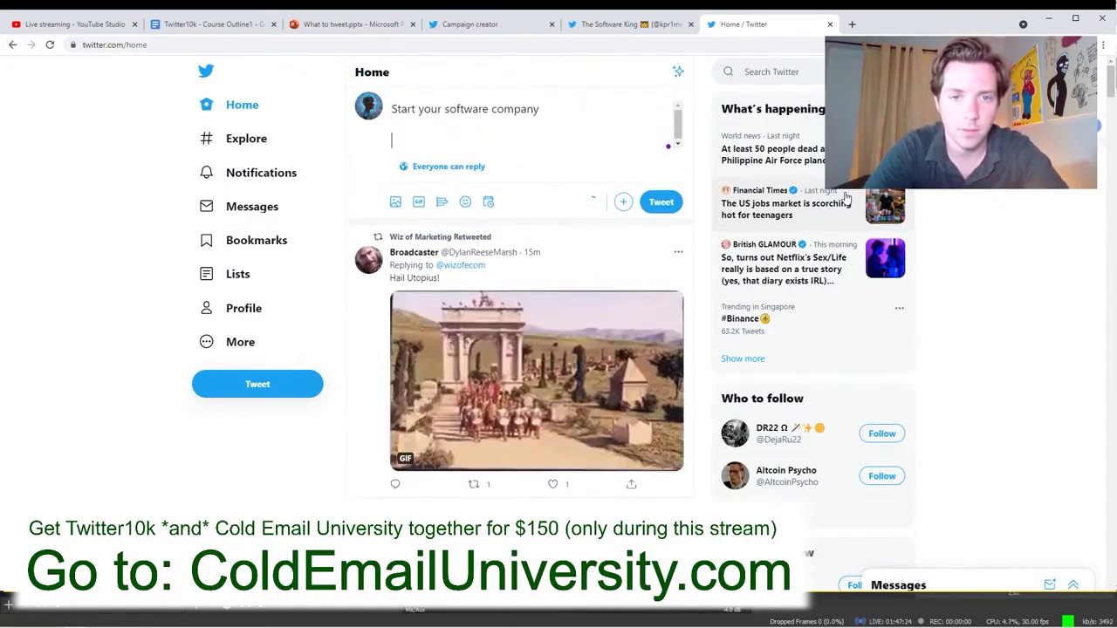
text(Just do it)
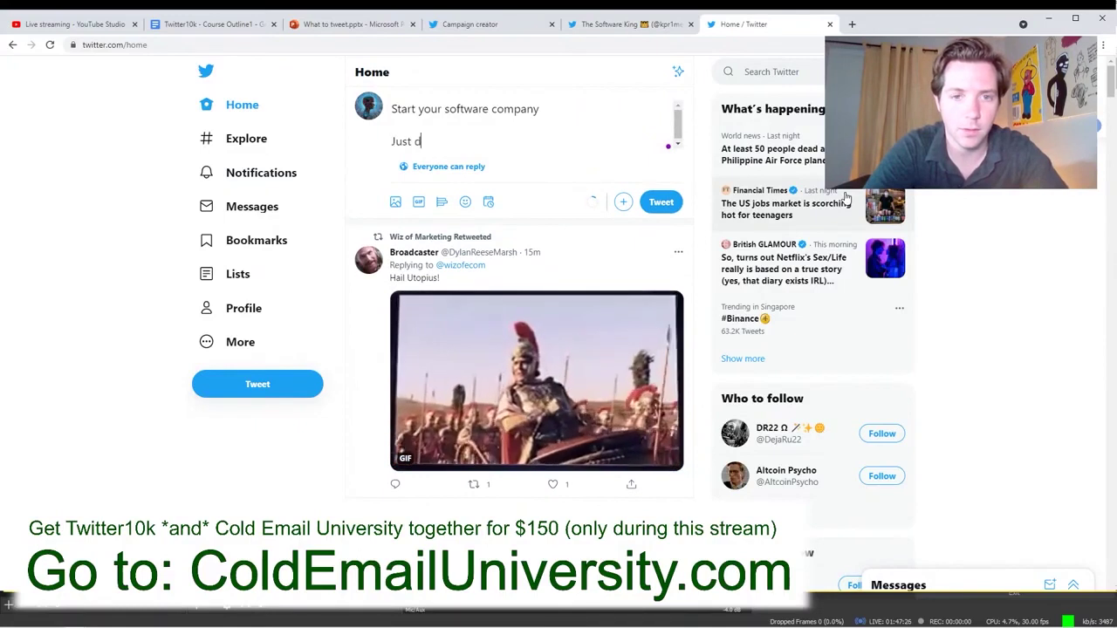
click(661, 202)
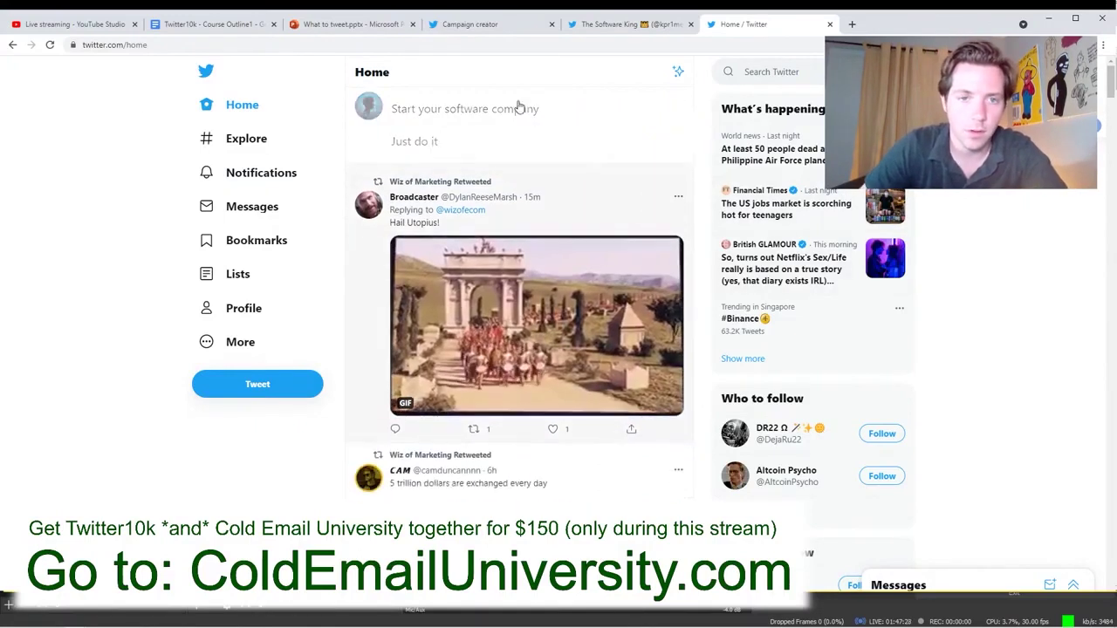
click(443, 110)
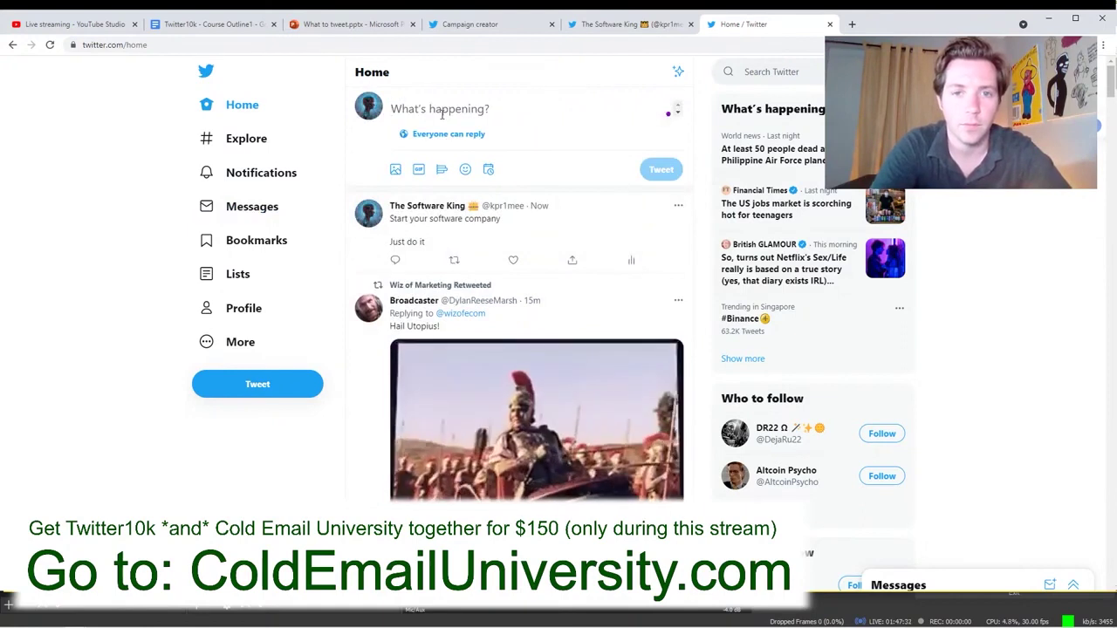
text(Instead of)
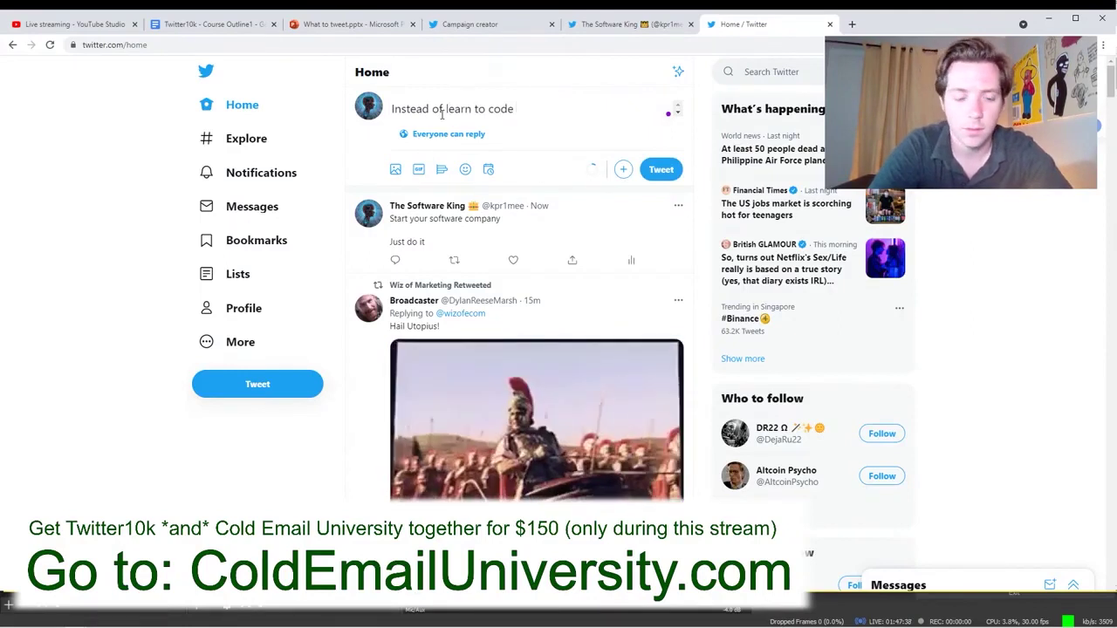
text(learn to)
key(BackSpace)
key(BackSpace)
key(BackSpace)
key(BackSpace)
key(BackSpace)
key(BackSpace)
key(BackSpace)
key(BackSpace)
key(BackSpace)
key(BackSpace)
key(BackSpace)
key(BackSpace)
key(BackSpace)
key(BackSpace)
key(BackSpace)
key(BackSpace)
key(BackSpace)
key(BackSpace)
key(BackSpace)
key(BackSpace)
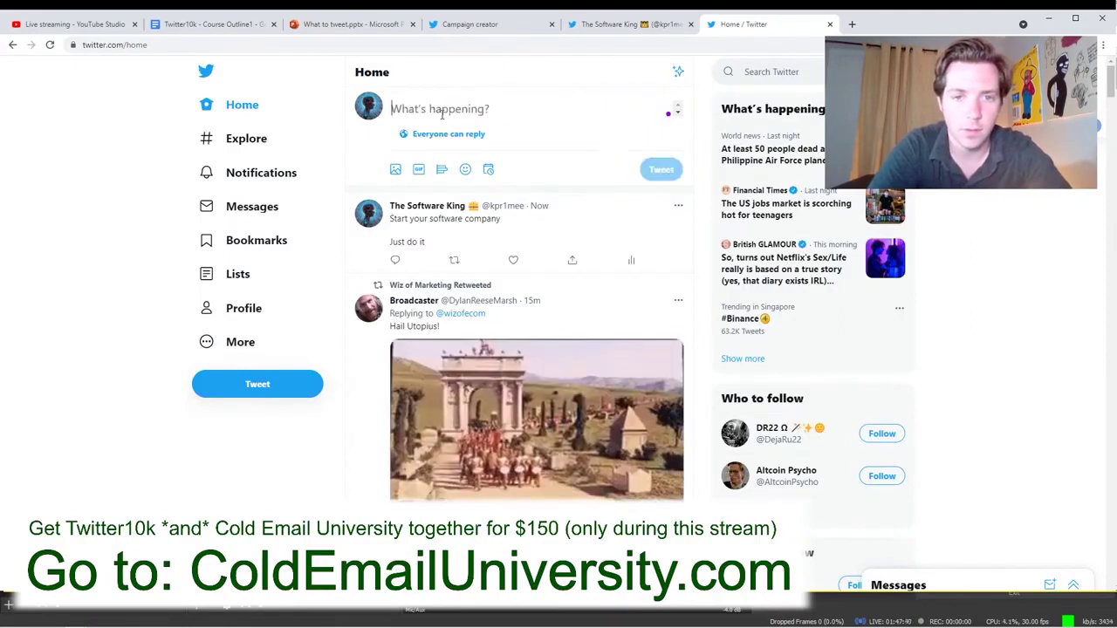
Draft a tweet with the paragraphs "Boomers should not worry about retirement" and "They can spend $2,000 and create a SaaS that makes them 10k a month".
text(Boomers should not worry)
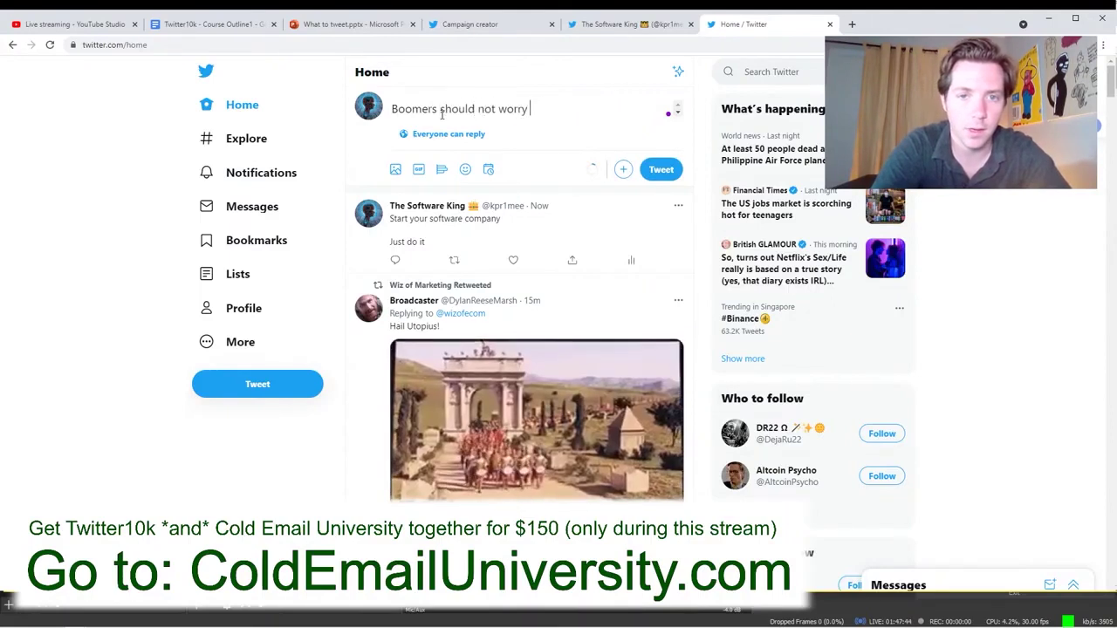
text(about retirement)
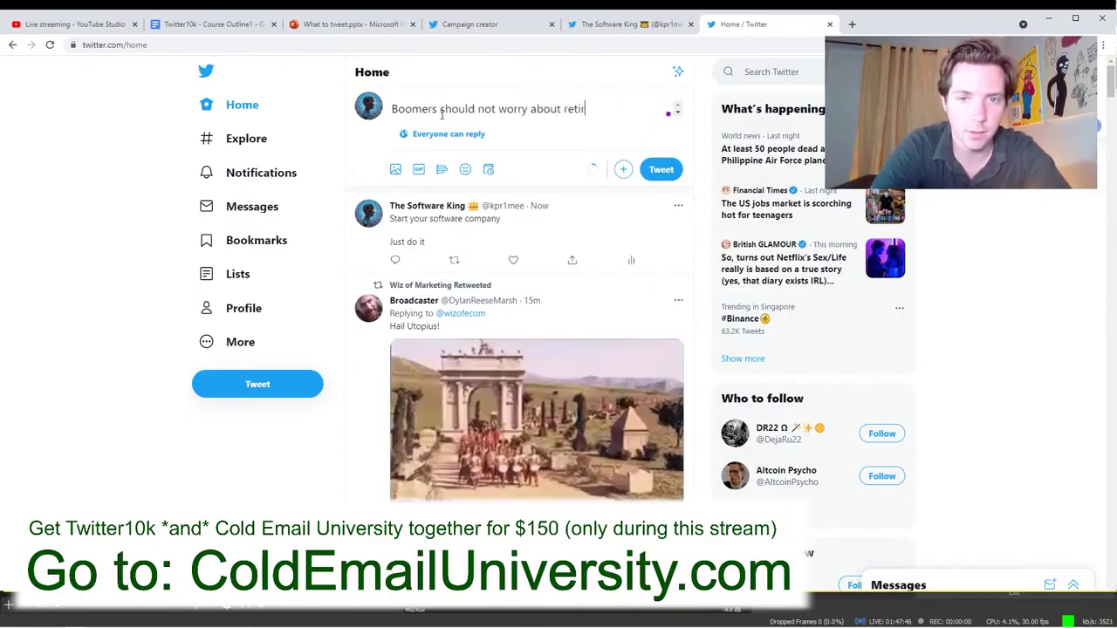
key(Return)
key(Return)
text(IF)
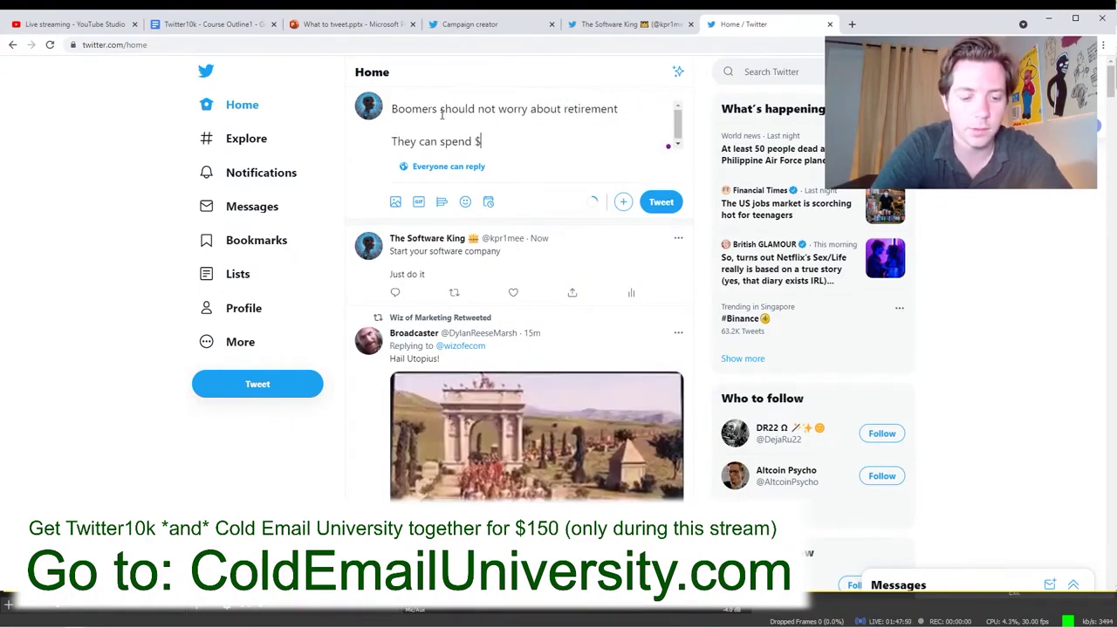
text(,000 and crea)
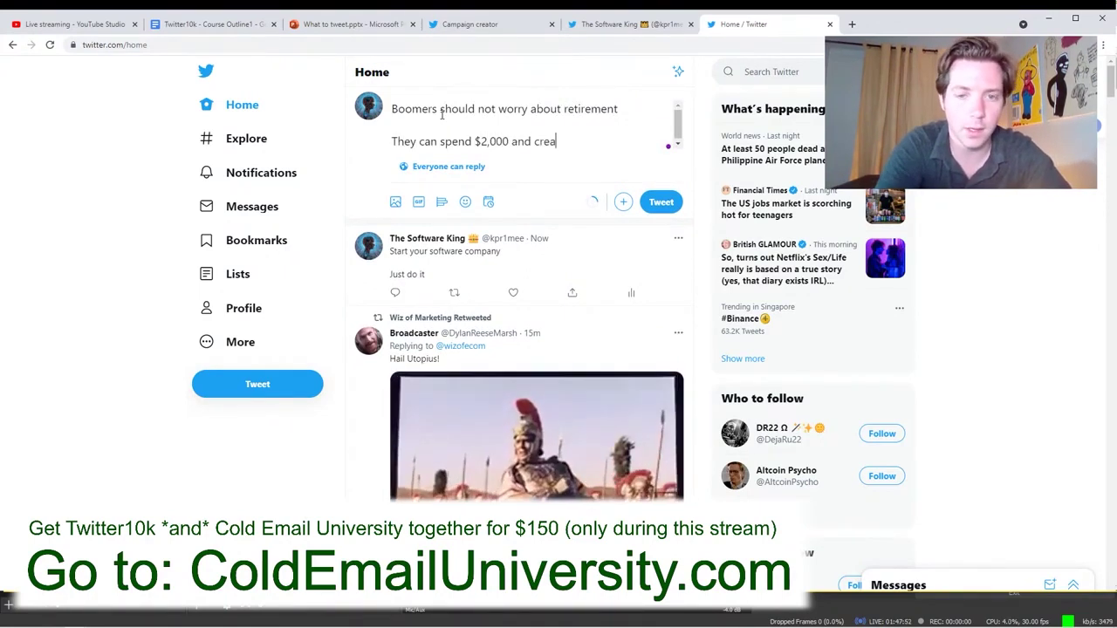
text(te a SaaS that make)
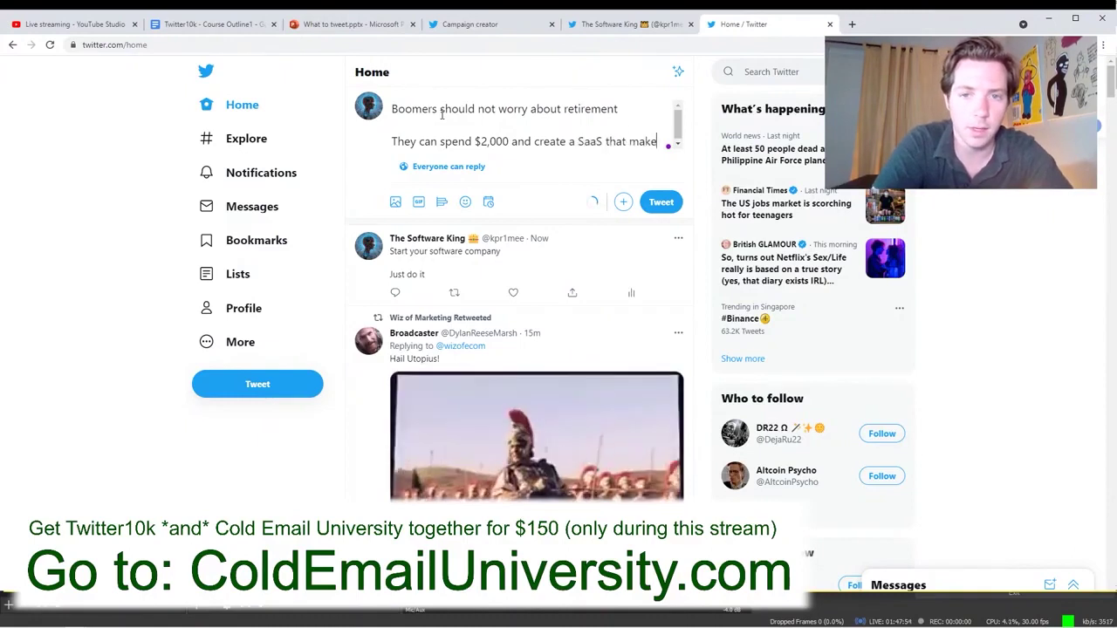
text(s them 10k a mo)
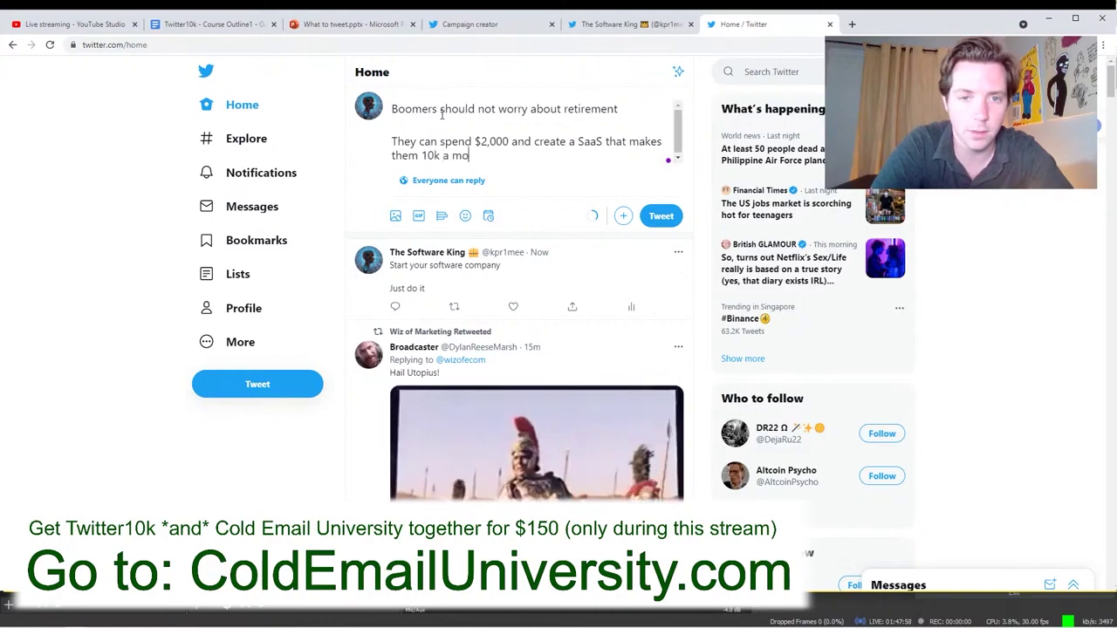
text(nth)
Add "Why aren't more people doing this?" as a separate closing paragraph of the tweet draft.
key(Return)
key(Return)
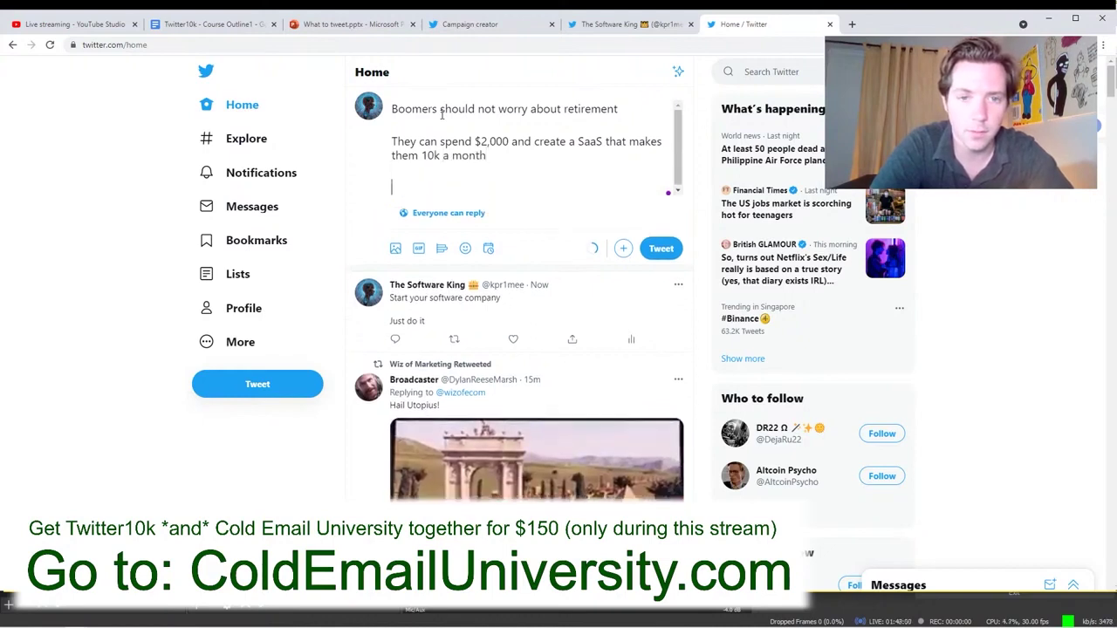
text(Why aren't more p)
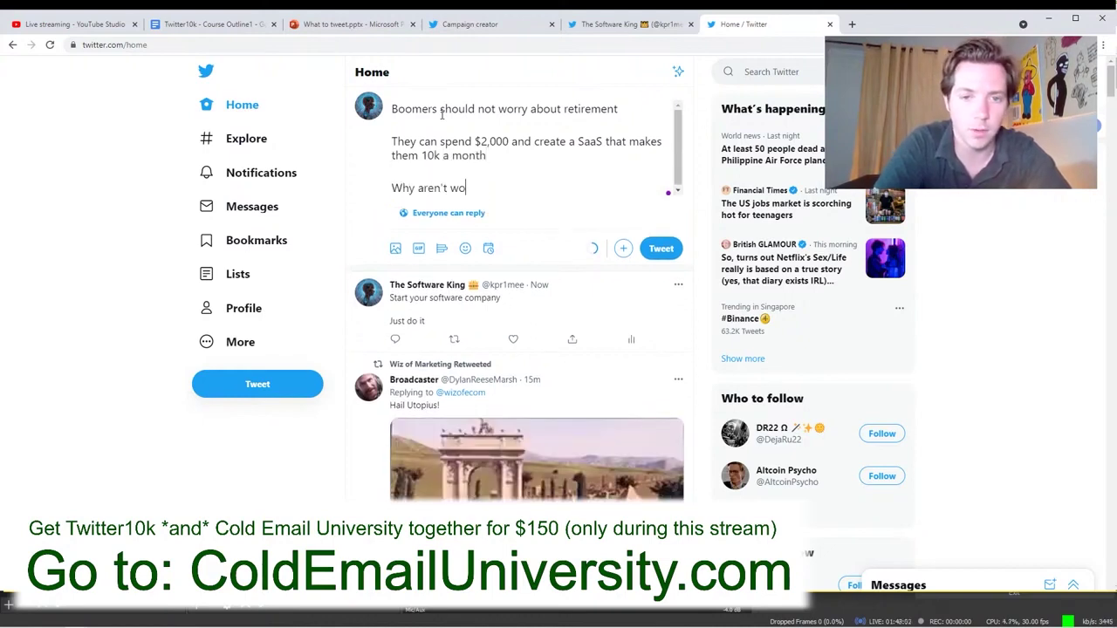
text(eople doi)
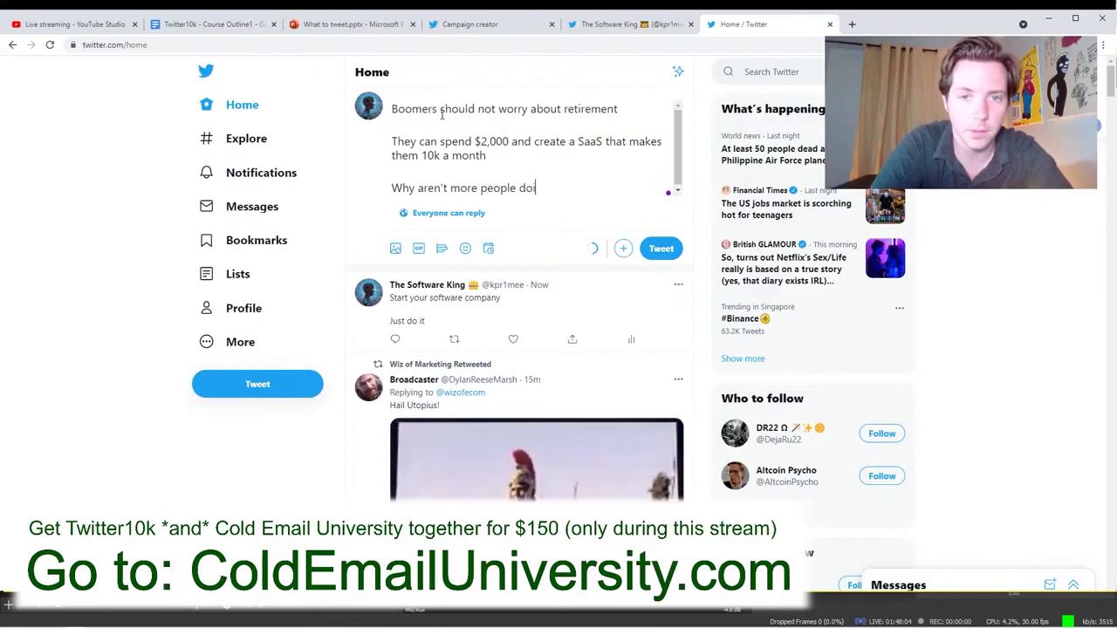
text(ng this?)
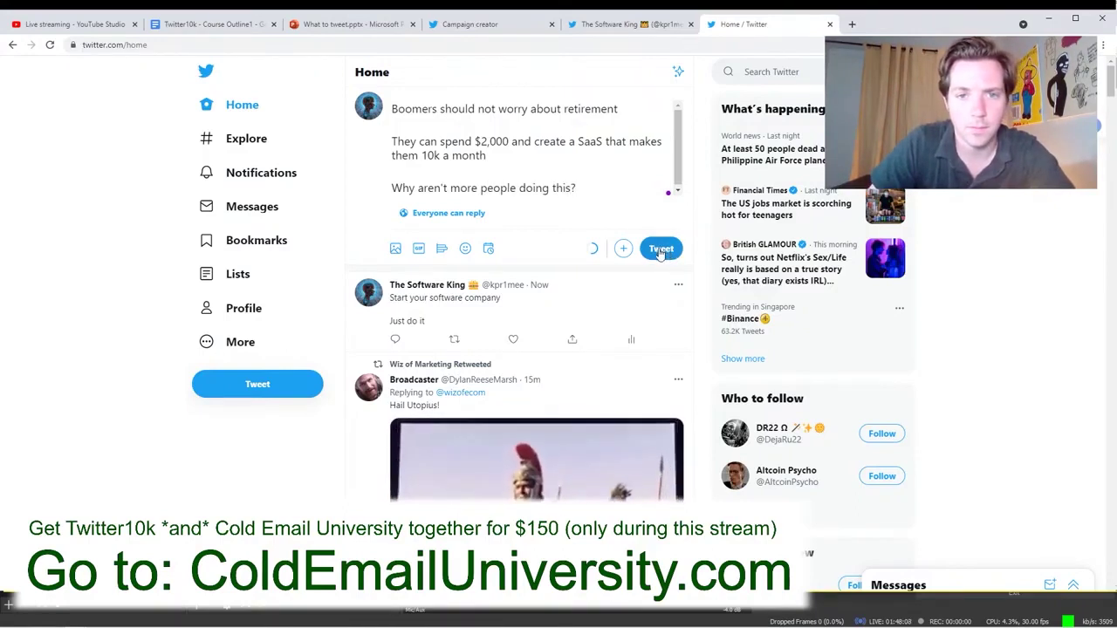
Reword the second paragraph to "You can spend $2,000 and create a SaaS that makes $10k a month" and post the tweet.
double_click(415, 139)
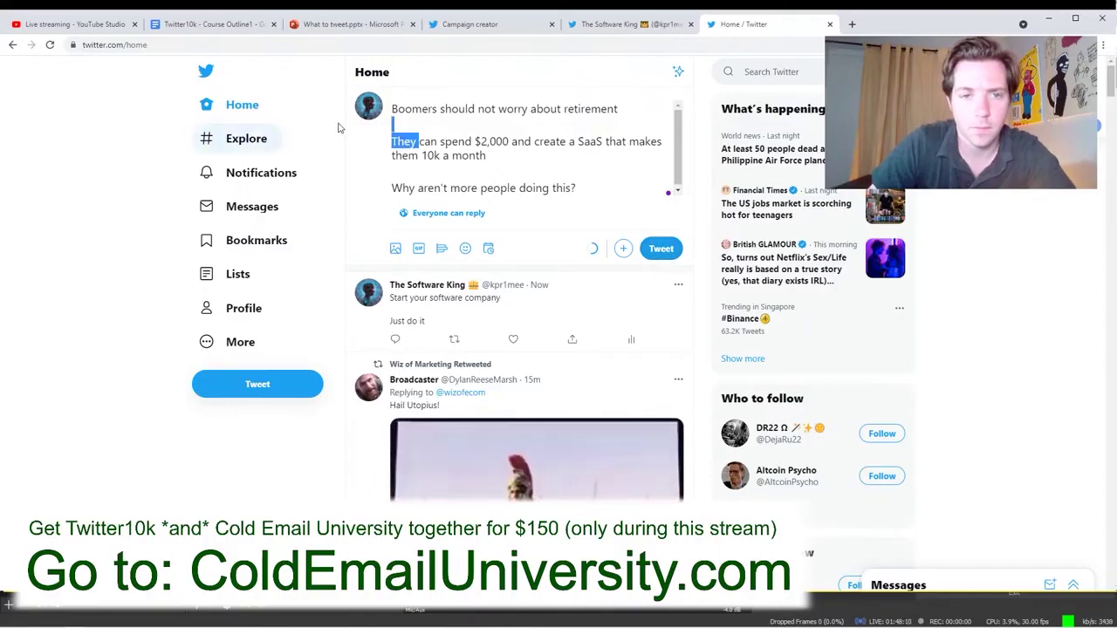
key(BackSpace)
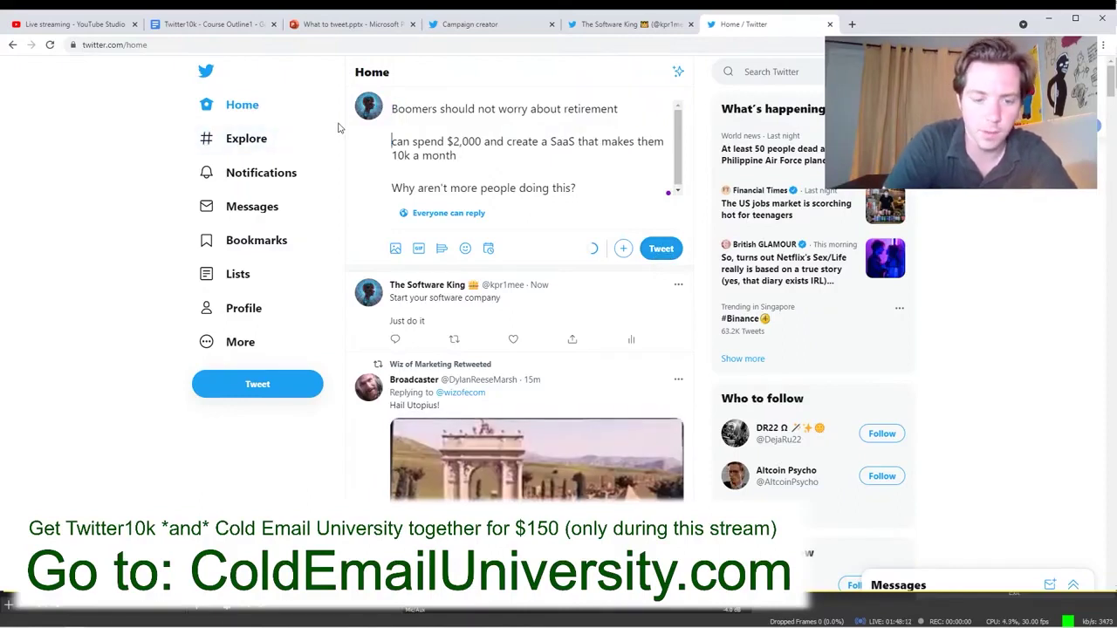
text(You)
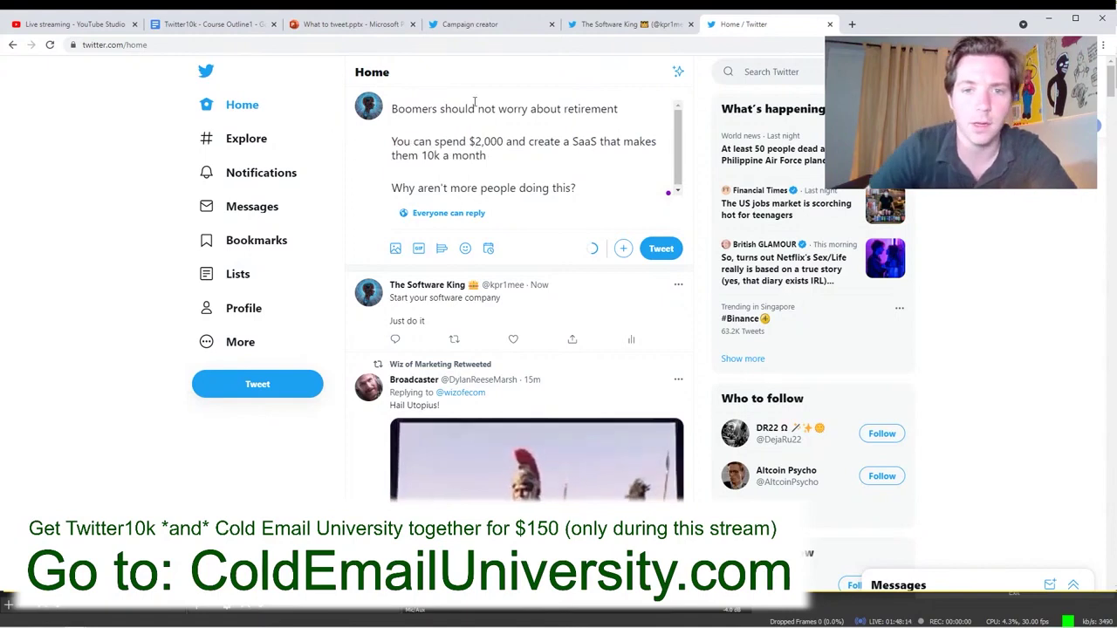
double_click(399, 154)
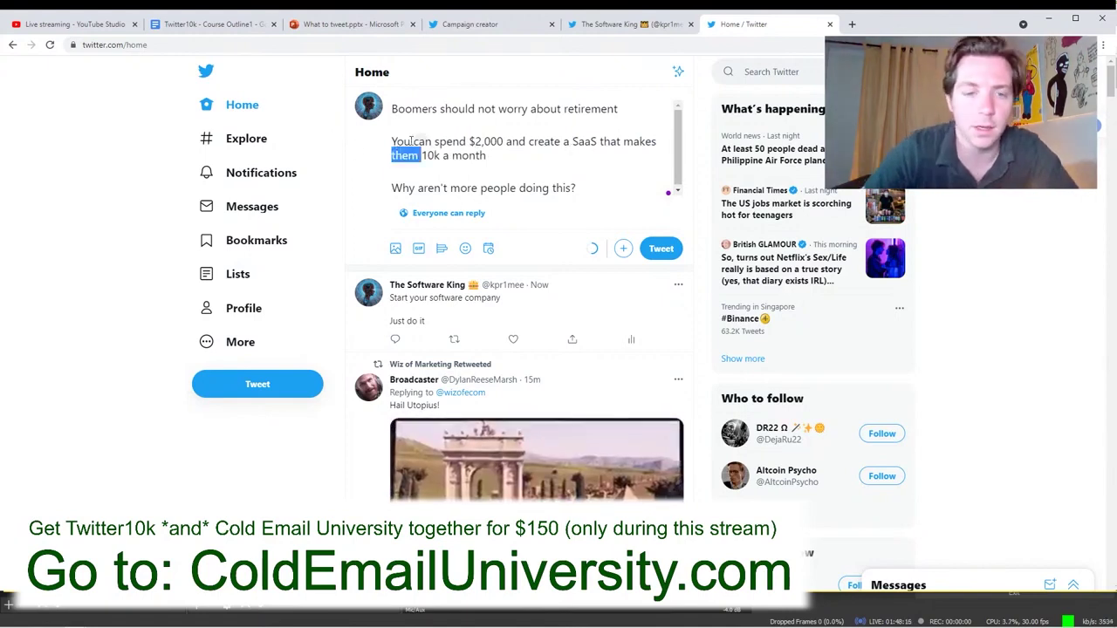
key(BackSpace)
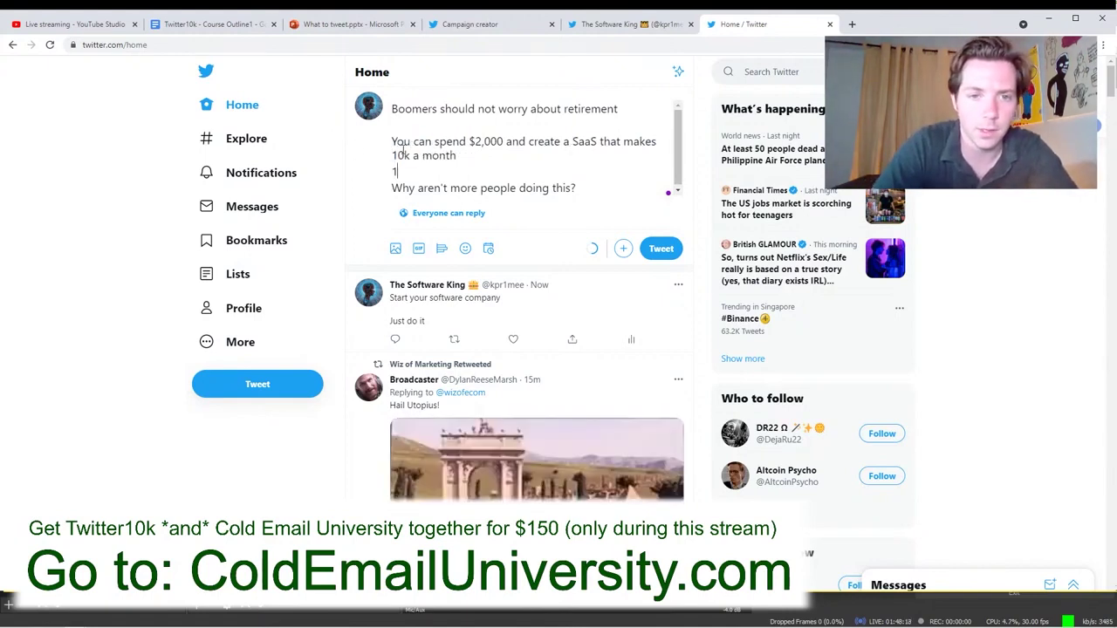
text($)
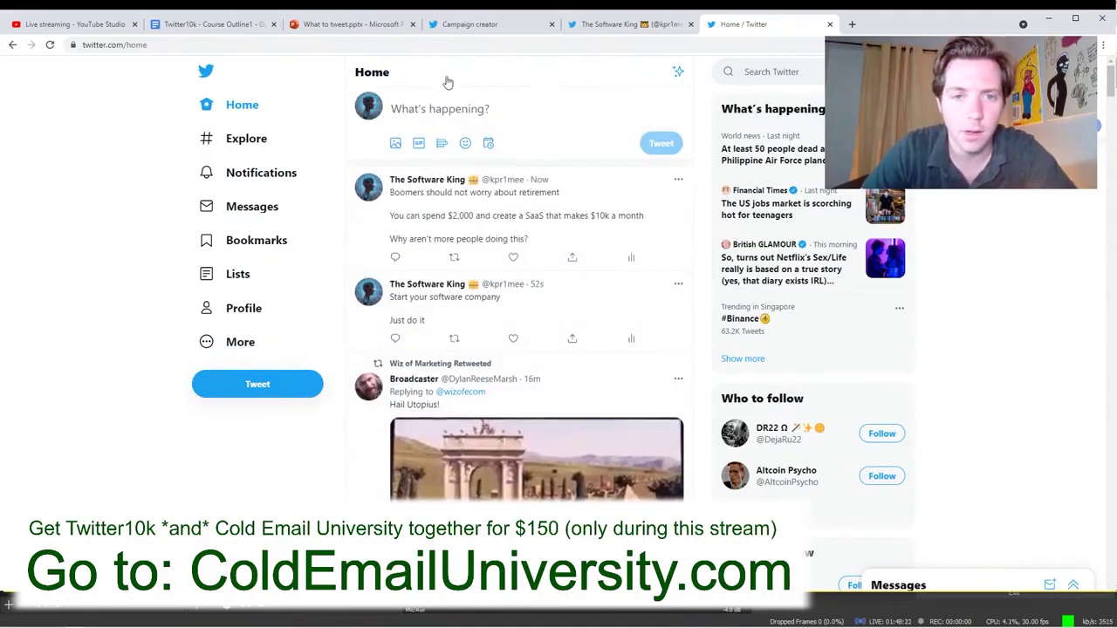
Write and post a tweet reading "Building software is easy" with "*They* want you to think it's hard" as a separate paragraph.
click(471, 110)
text(Bui)
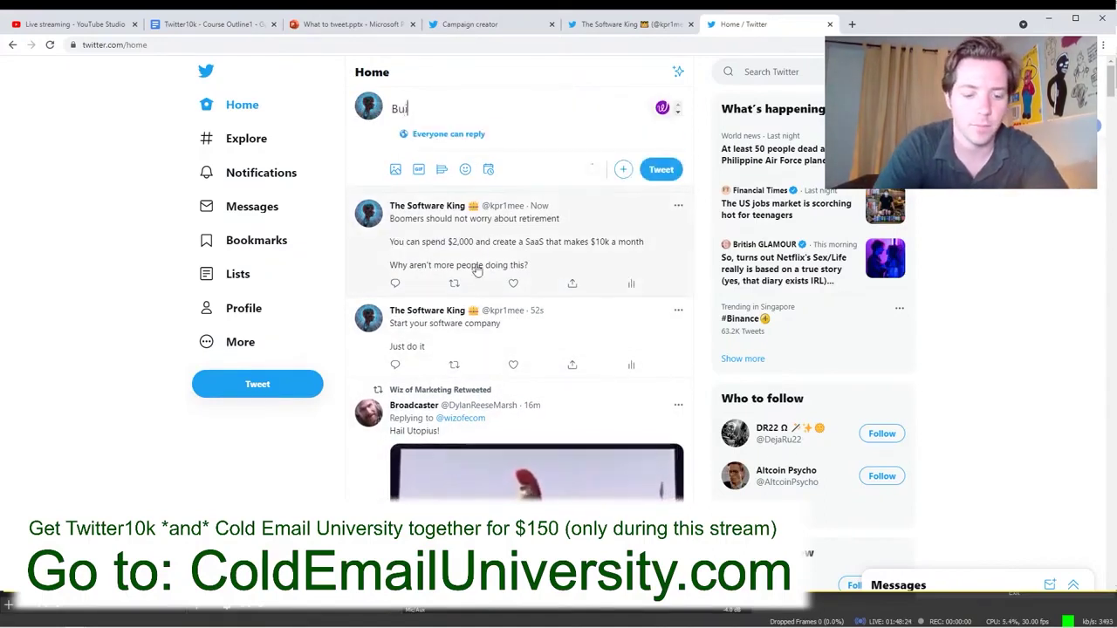
text(lding software is )
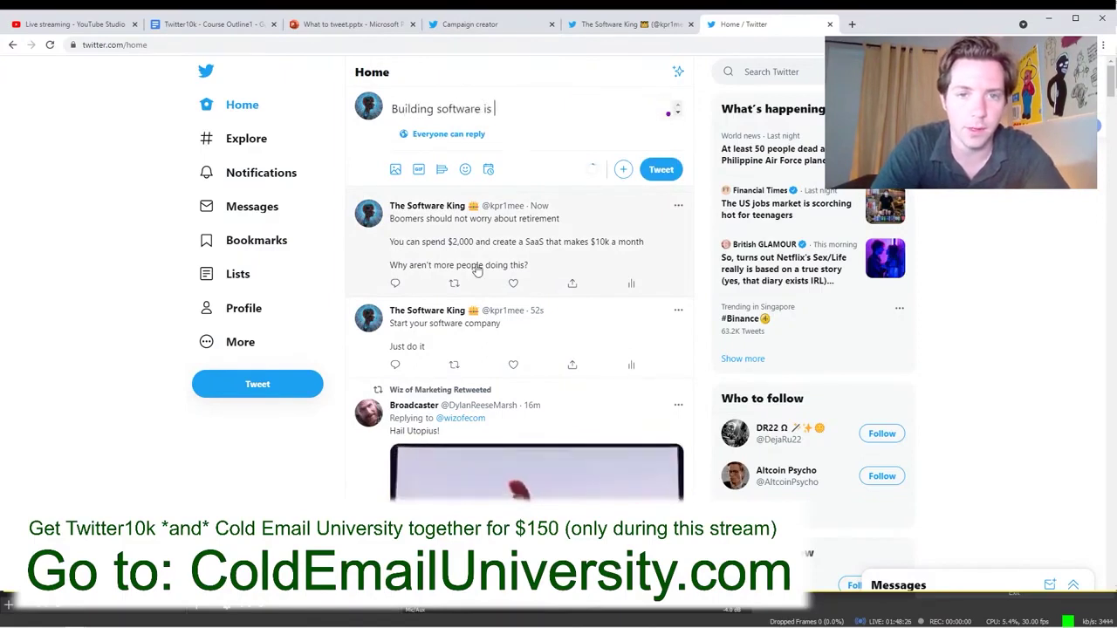
text(easy)
key(Return)
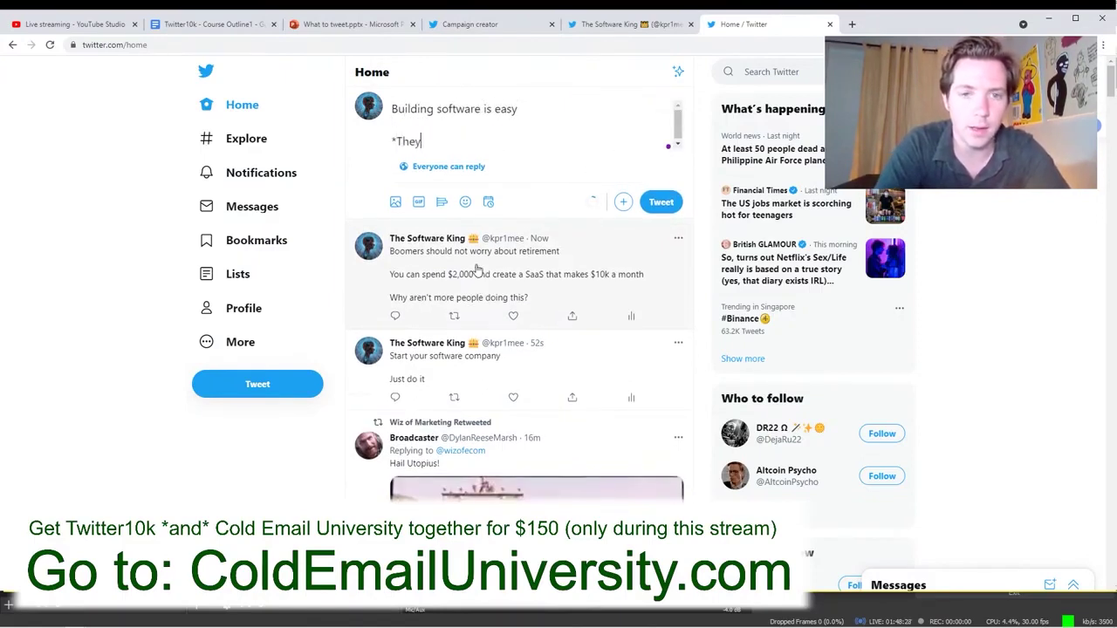
text(*They* w)
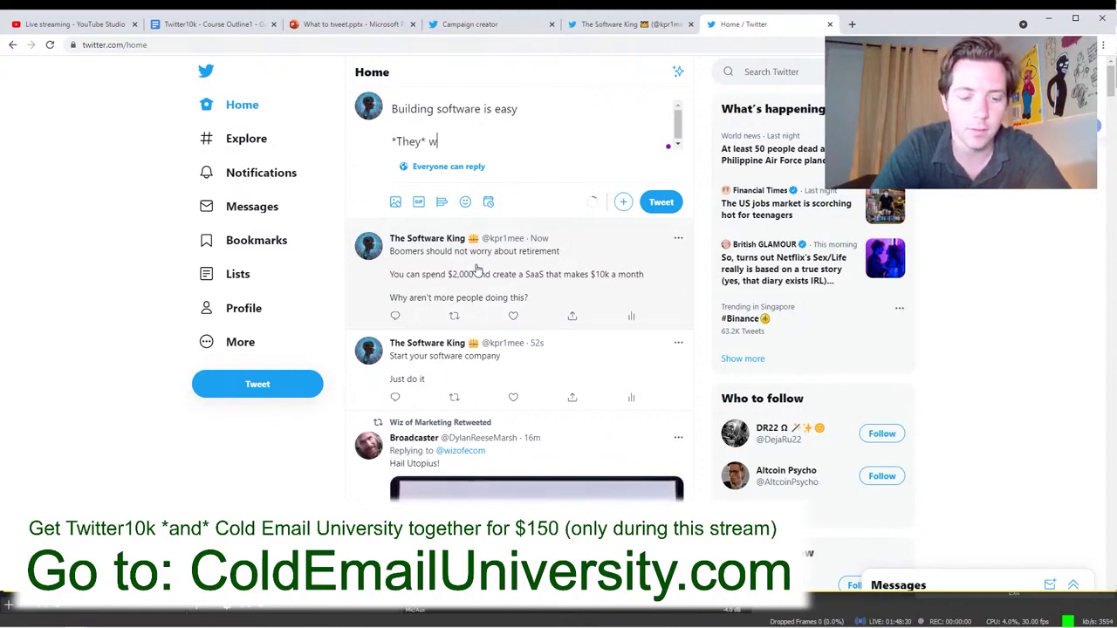
text(ant you to think )
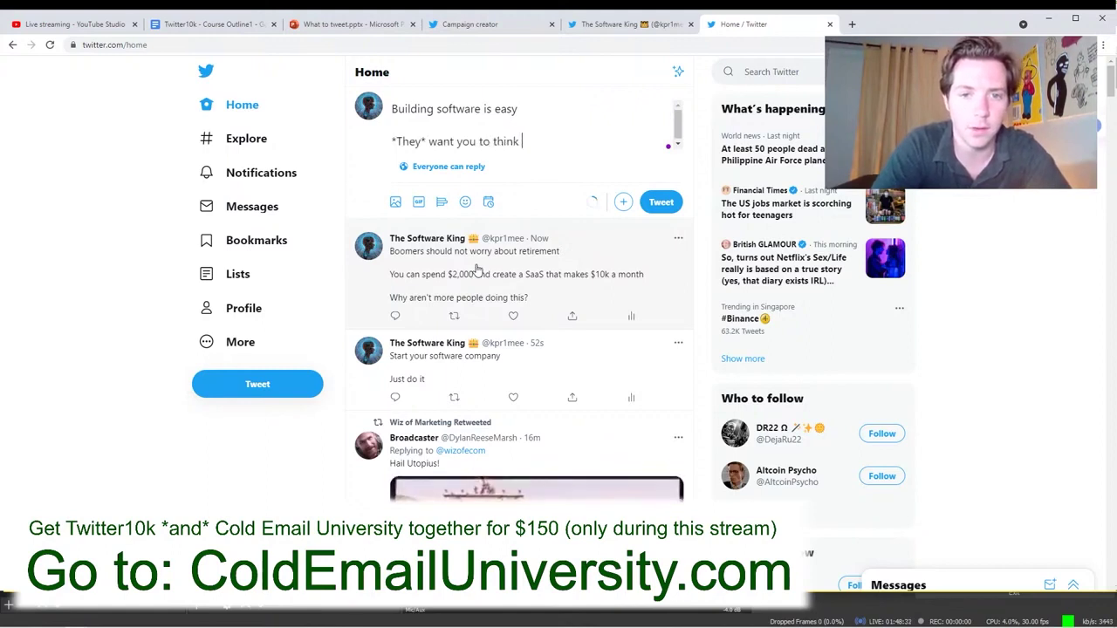
text(it's hard)
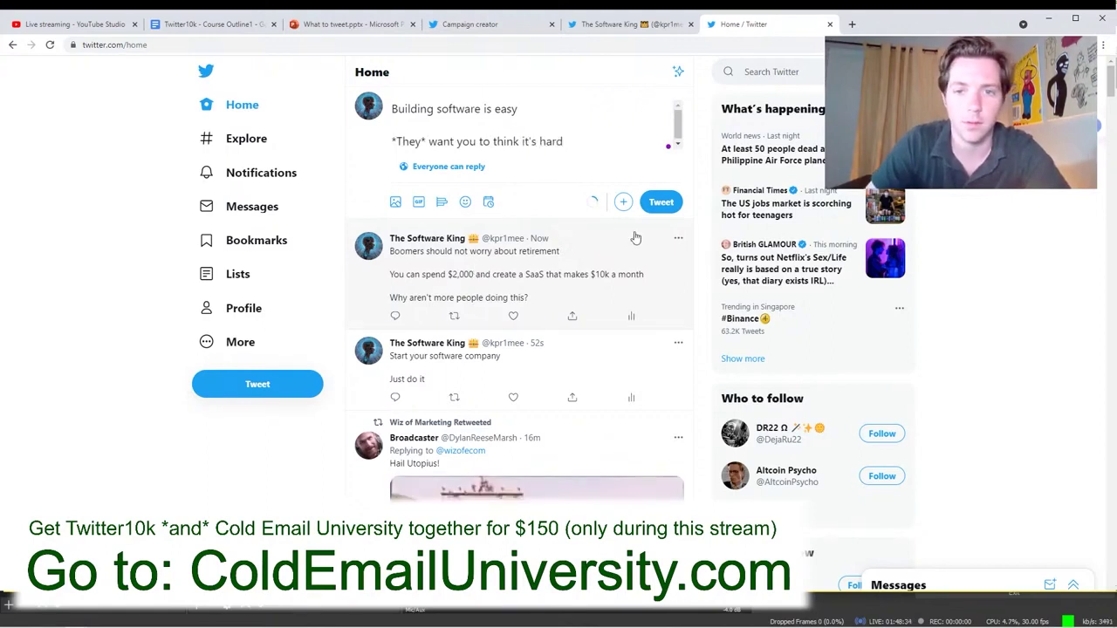
Draft a tweet joking that a not very bright friend got a job at google, with "This isn't hard guys" as a separate paragraph.
click(472, 105)
text(My f)
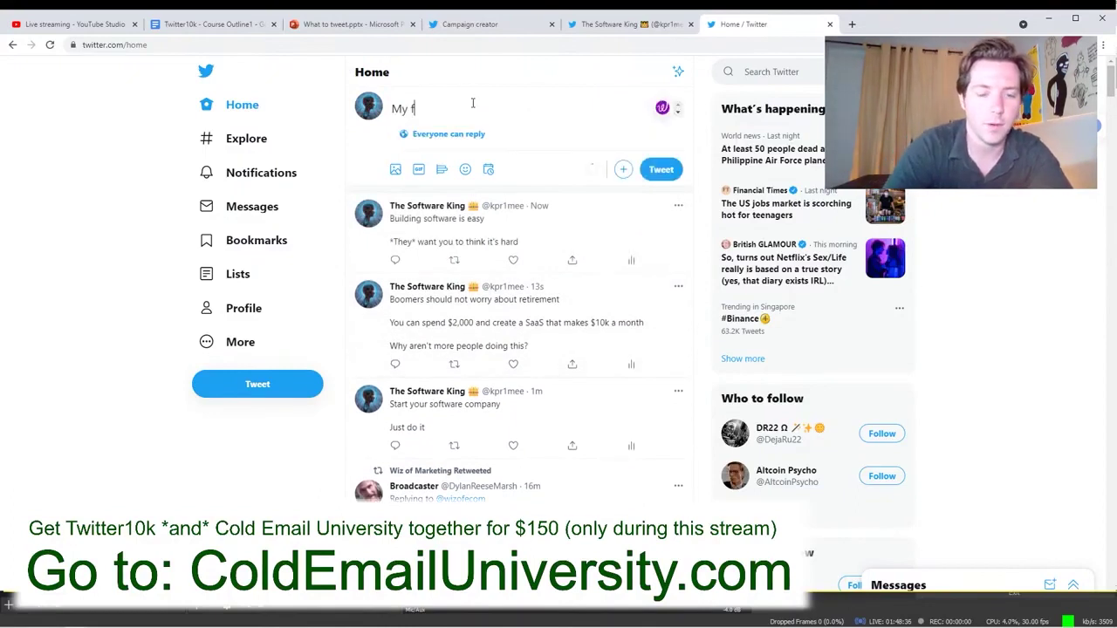
text(riend is lt)
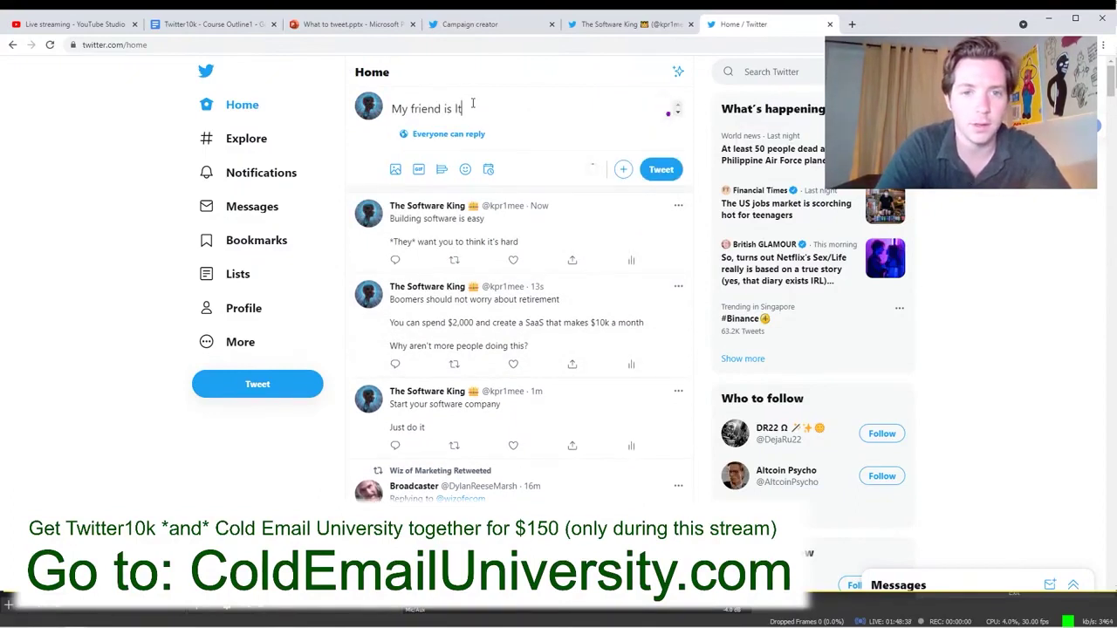
key(BackSpace)
key(BackSpace)
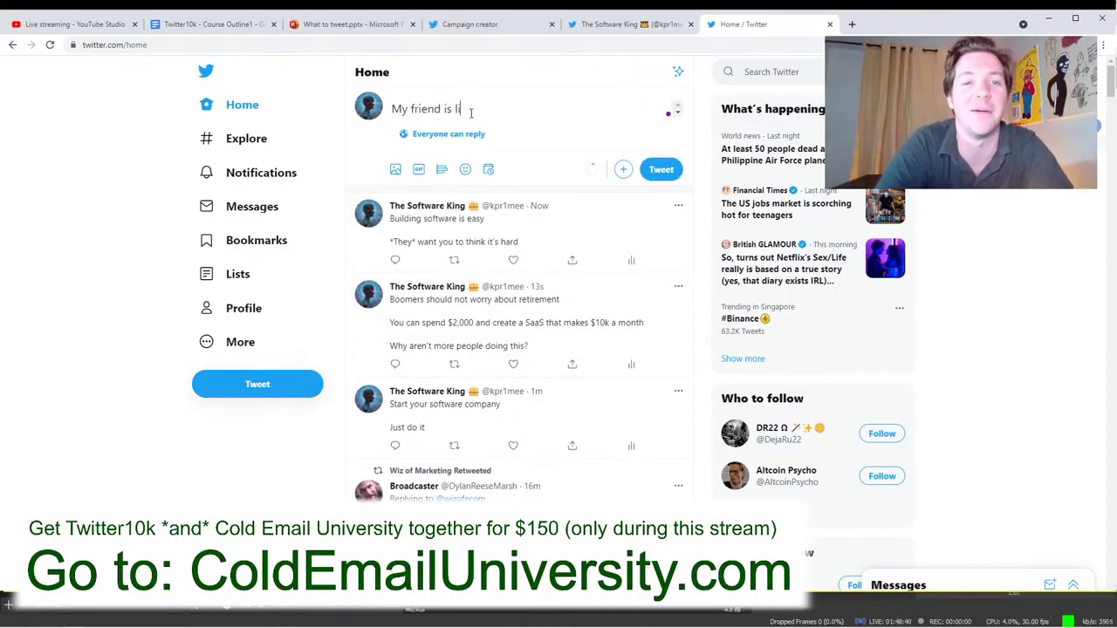
text(terally )
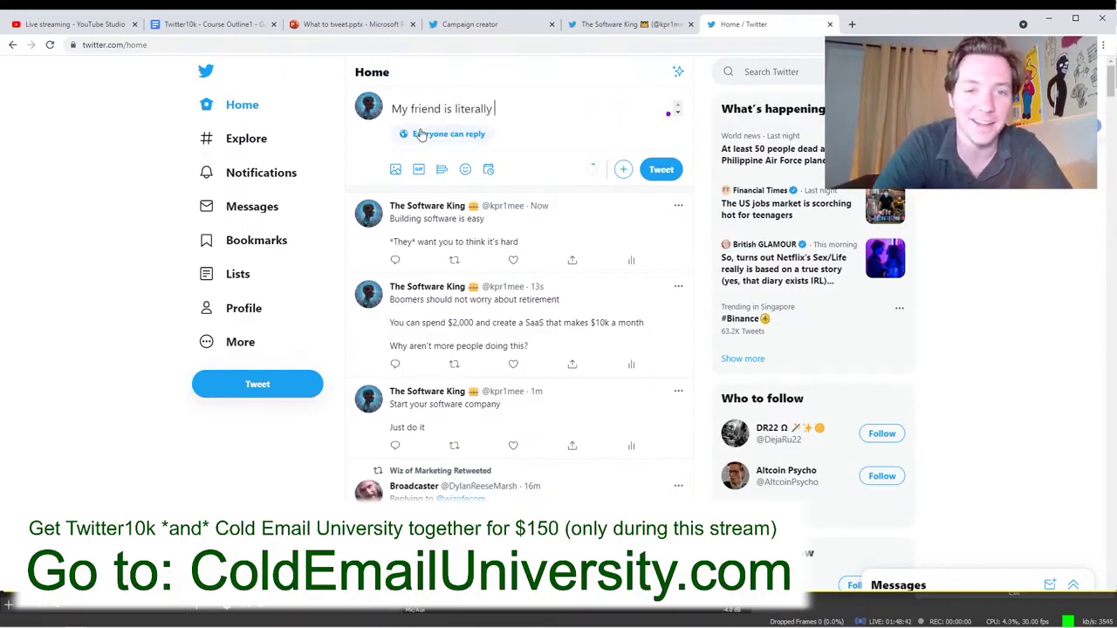
text(retart)
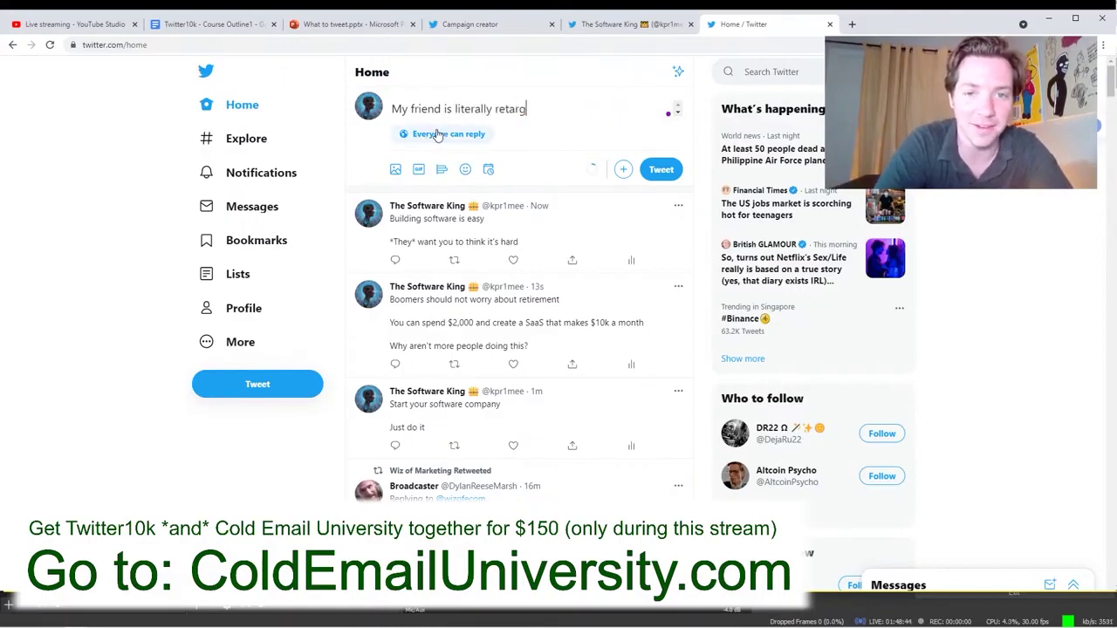
text(ed)
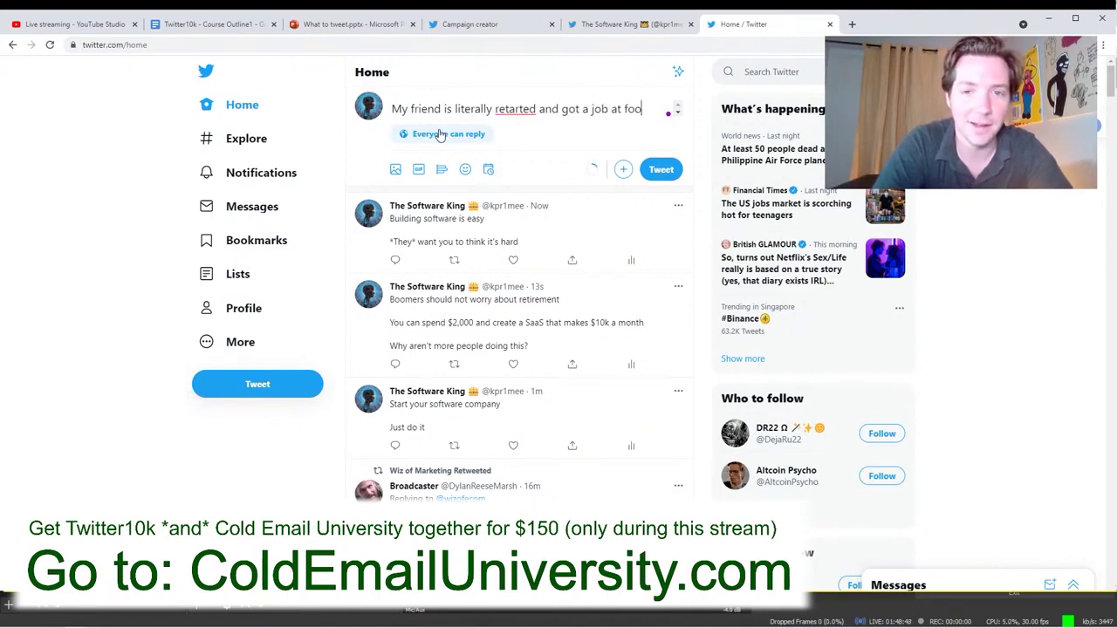
text( and got a job at google)
key(Return)
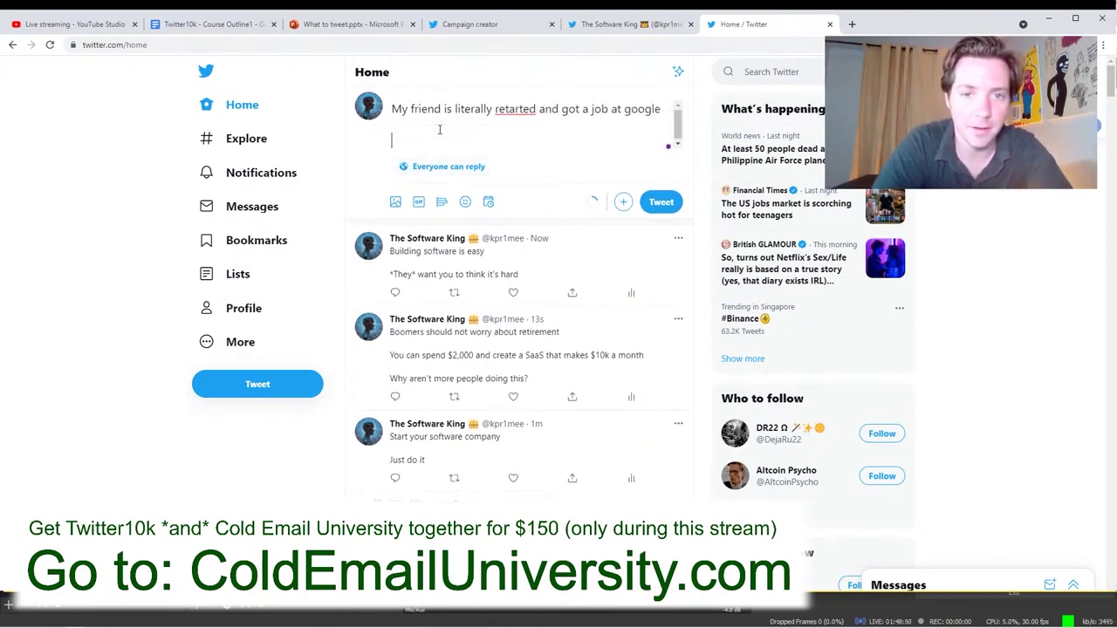
text(This isn't hard guy)
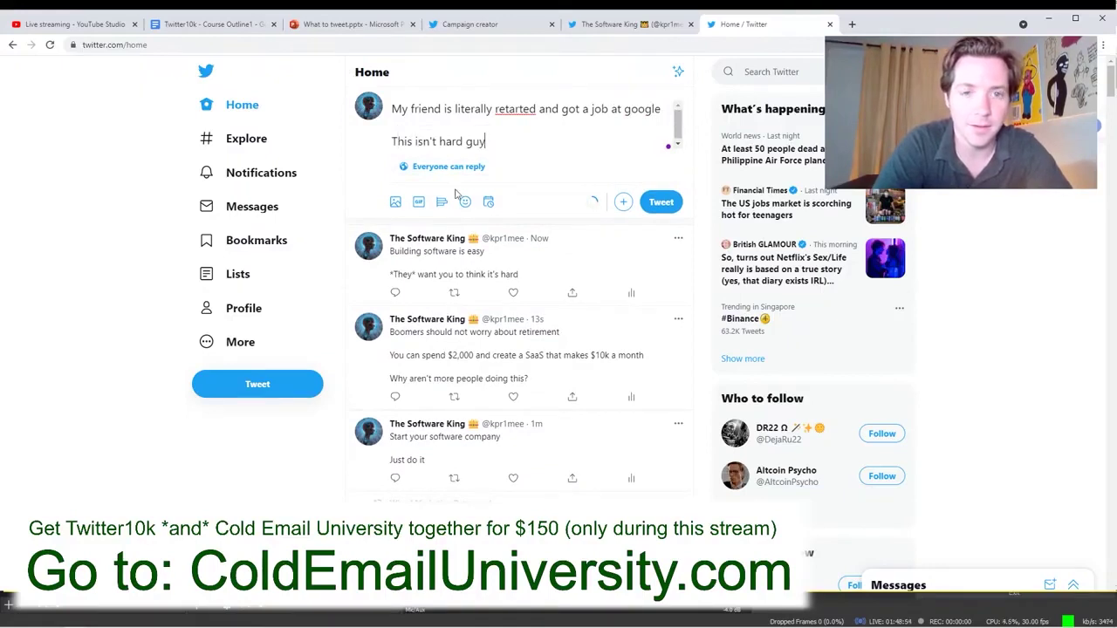
text(s)
Correct the misspelled word in the draft's first line and post the tweet.
double_click(520, 109)
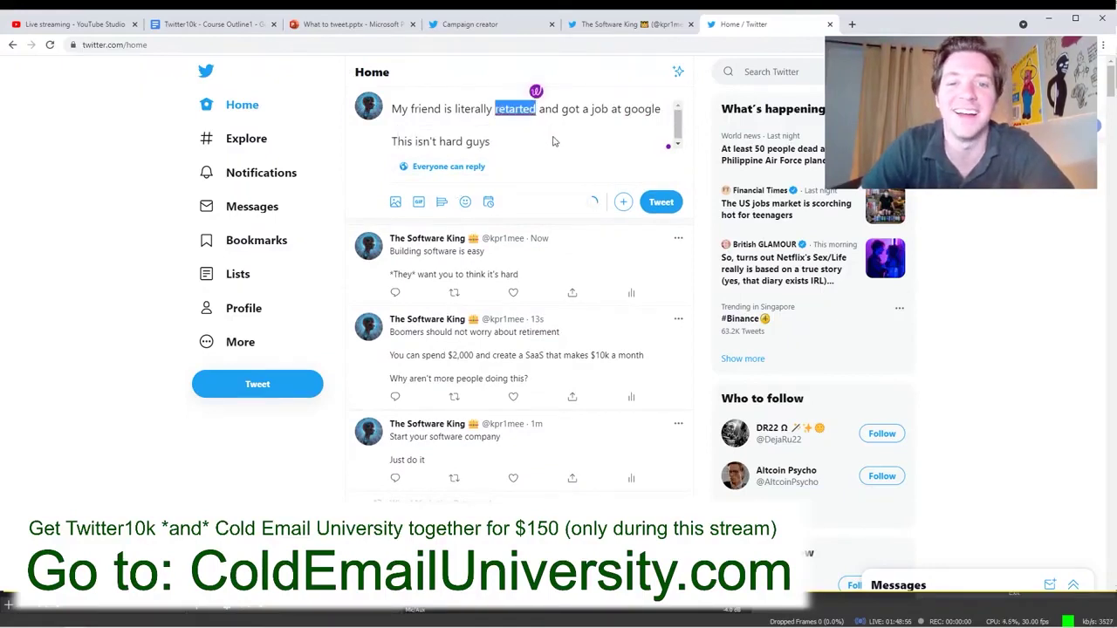
click(521, 116)
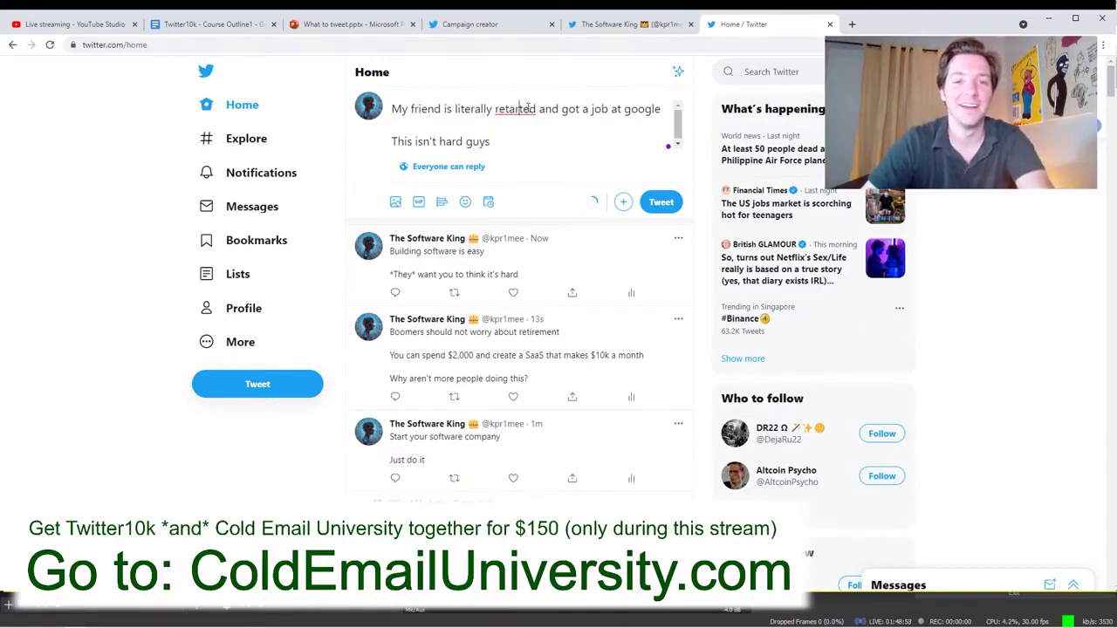
click(70, 23)
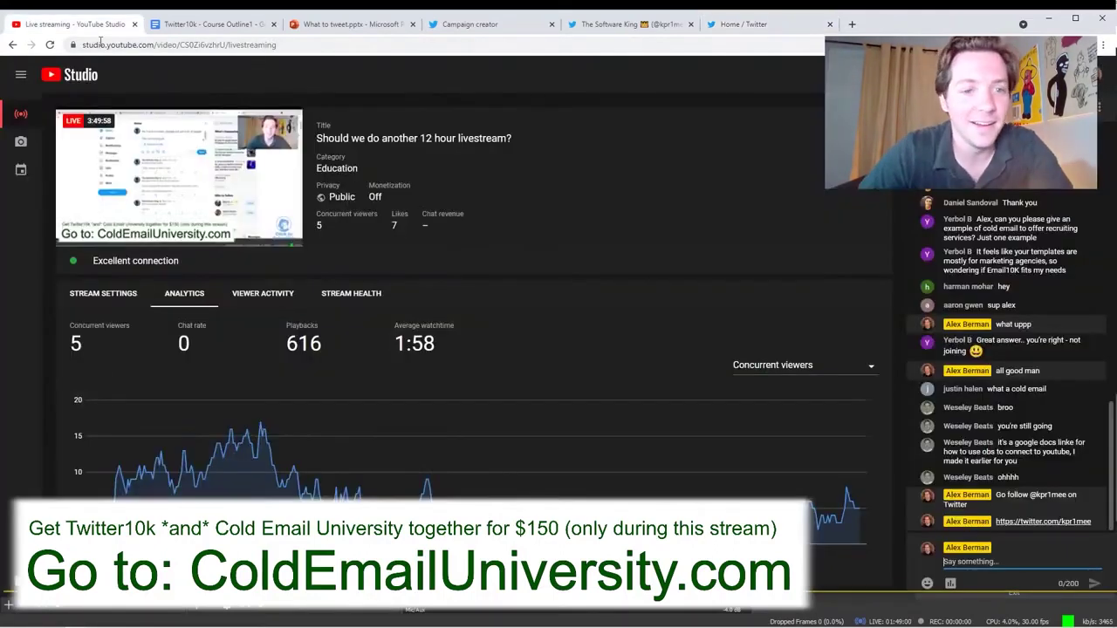
click(755, 24)
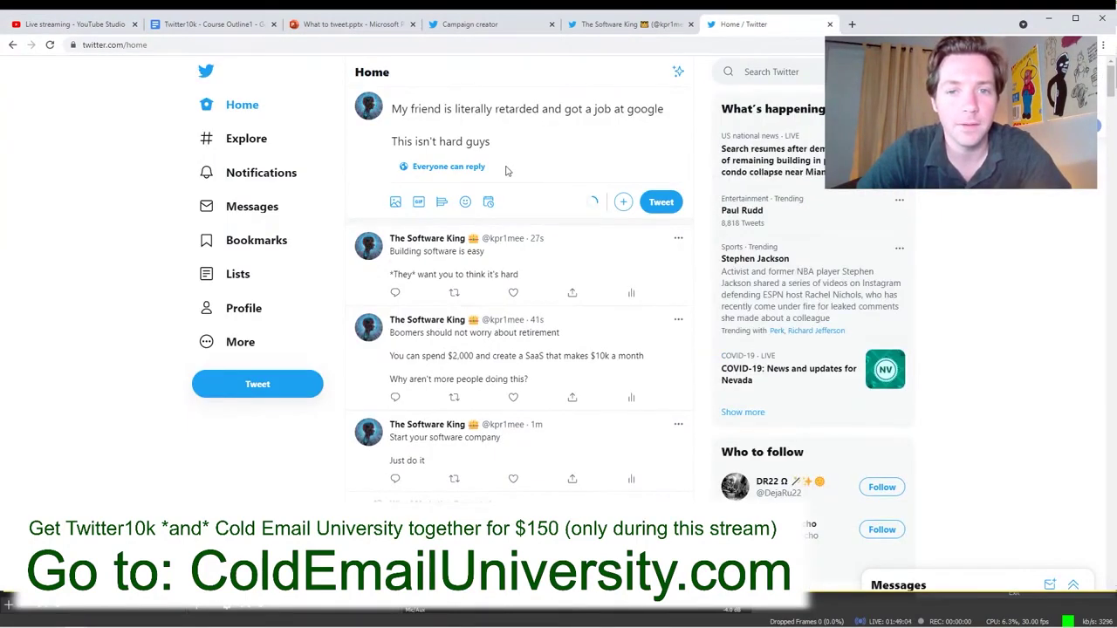
click(660, 202)
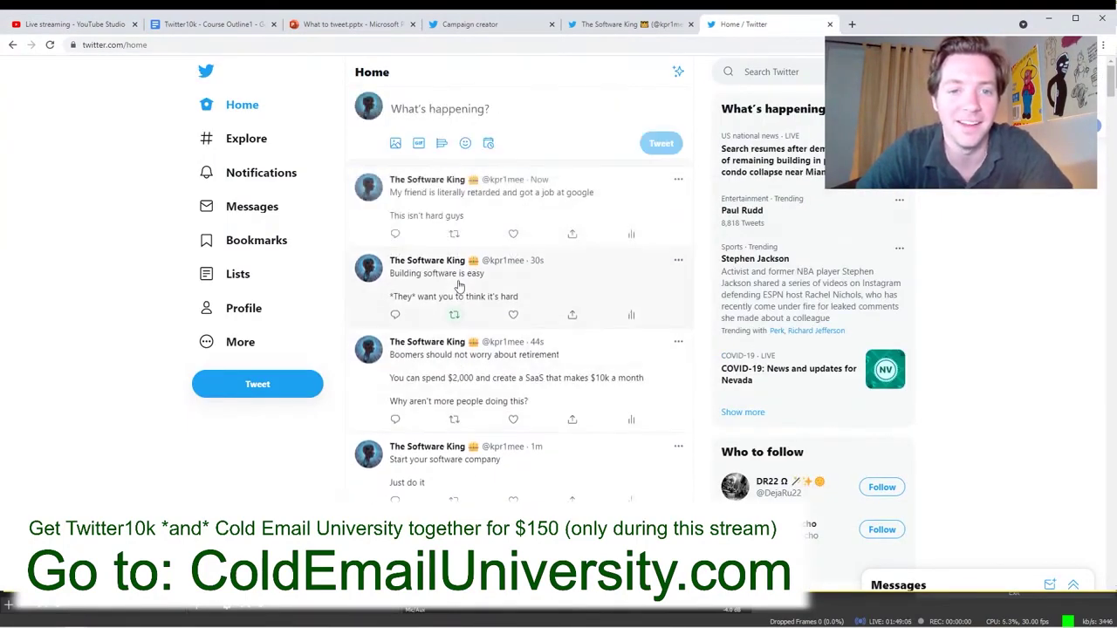
Review the newly posted tweets in the timeline and the list of tweets offered as creatives in the campaign draft.
scroll(499, 382, down, 1)
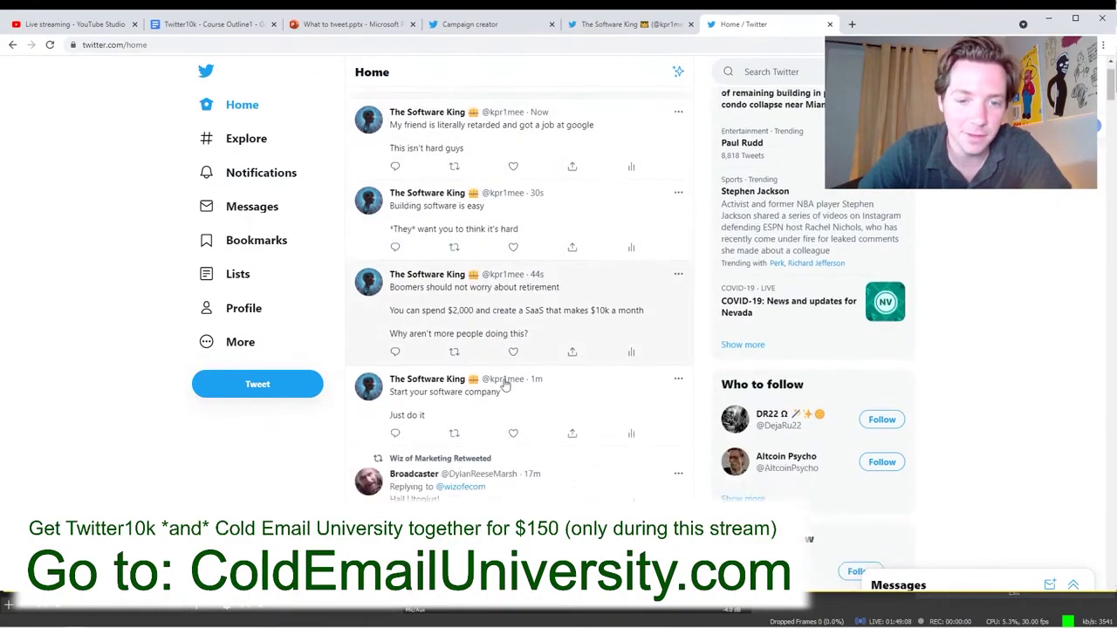
scroll(511, 379, up, 1)
click(611, 24)
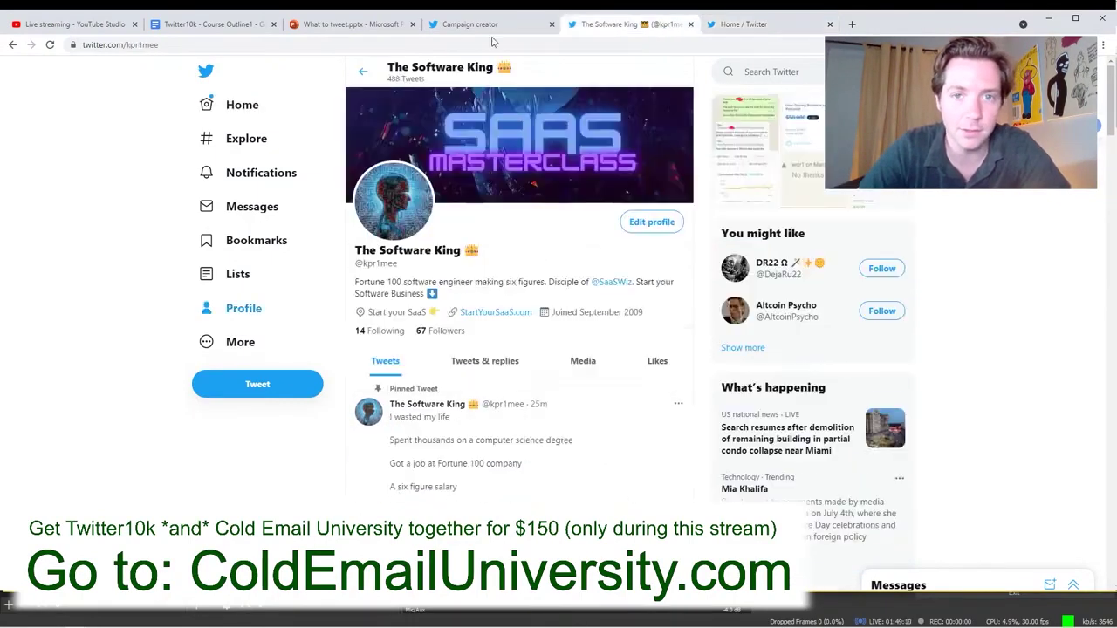
click(500, 32)
scroll(598, 404, down, 5)
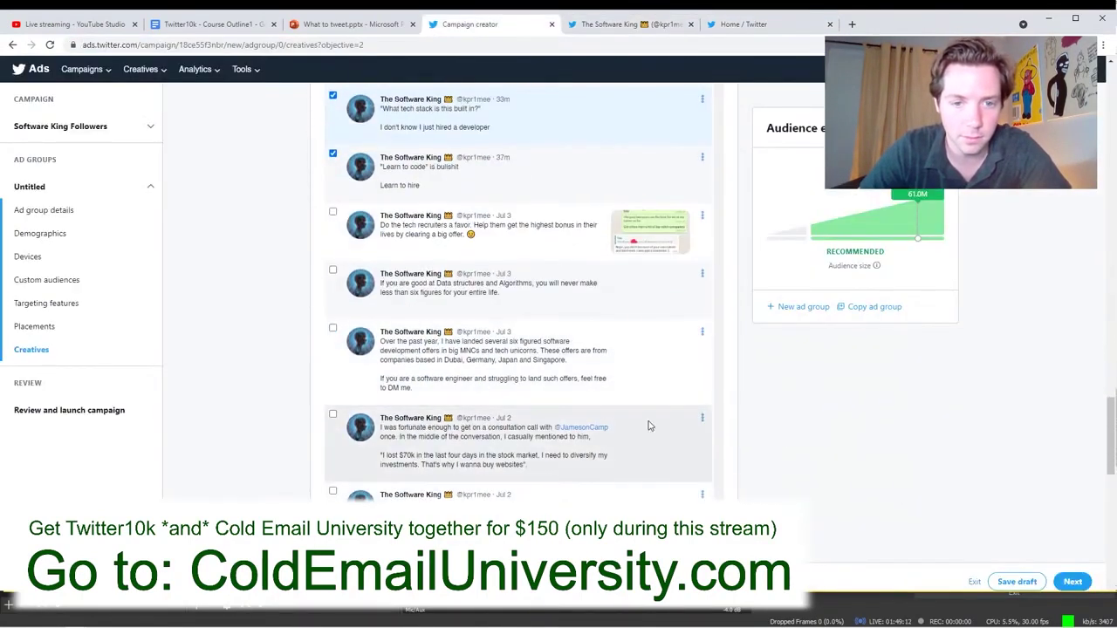
scroll(641, 423, up, 2)
scroll(636, 423, up, 5)
click(724, 26)
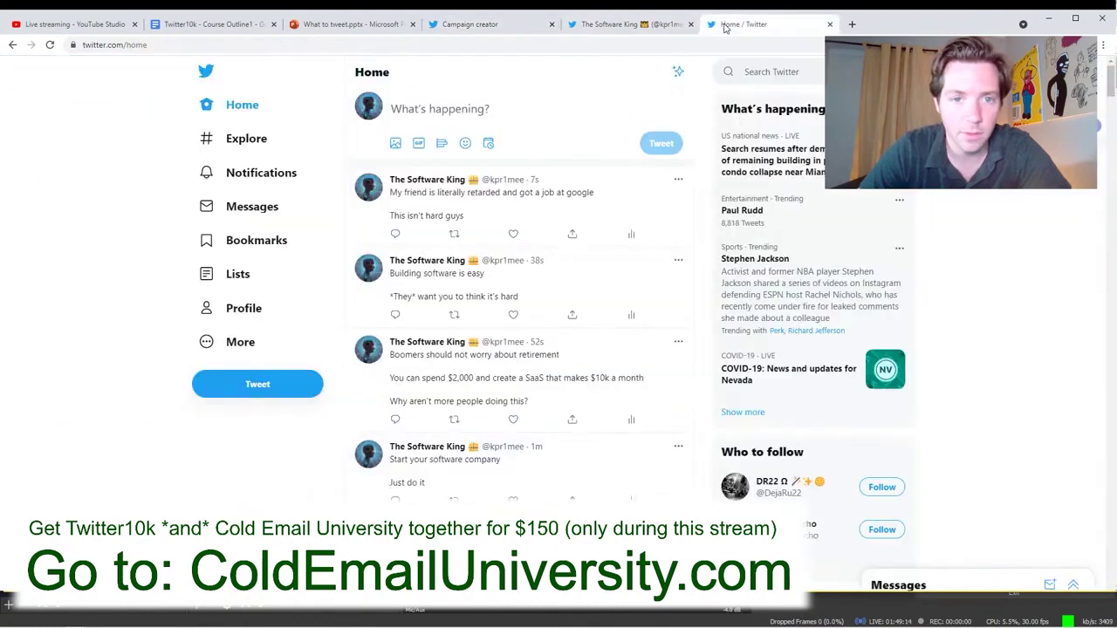
Draft a tweet reading "Coding is hard", "Hiring is easy" and "So, hire coders" as separate paragraphs.
click(523, 110)
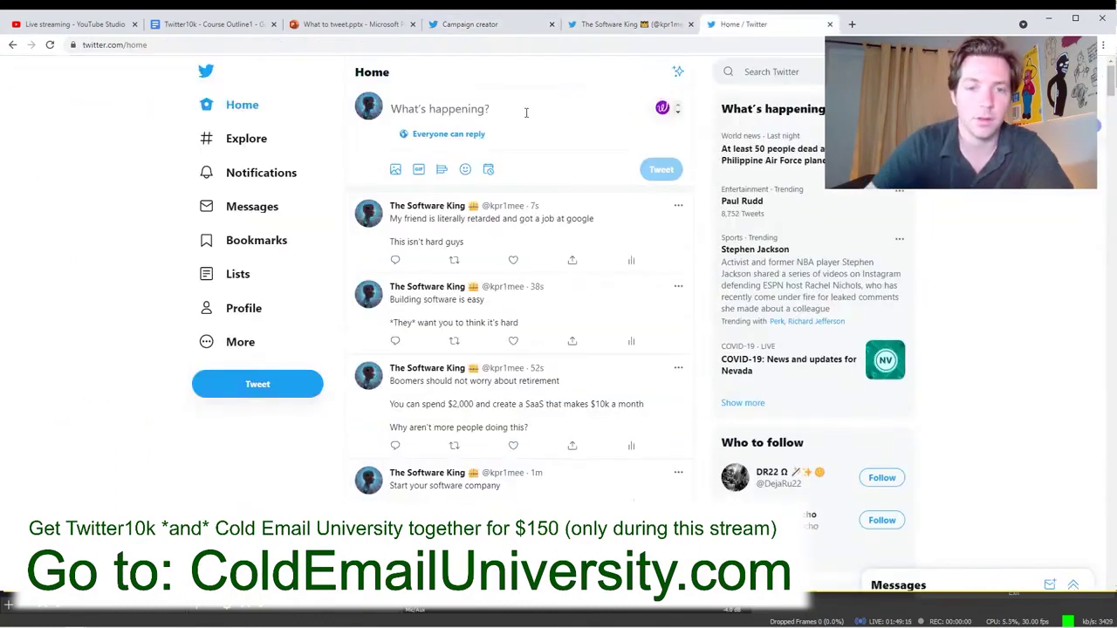
text(Coding is hard)
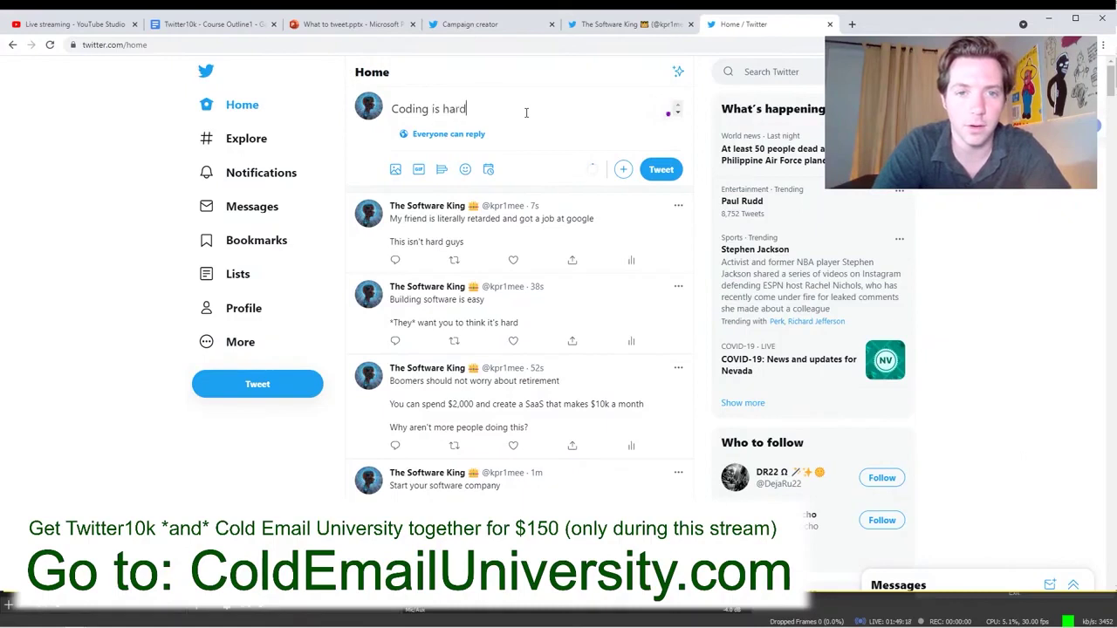
key(Return)
key(Return)
text(Hiring is eas)
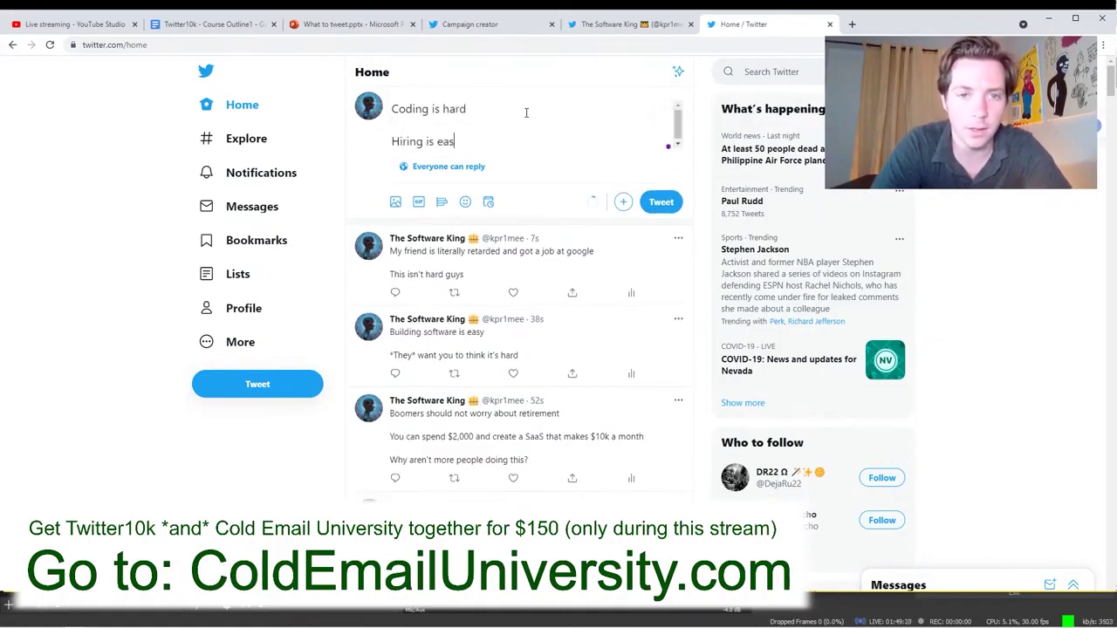
text(y)
key(Return)
key(Return)
text(SO,)
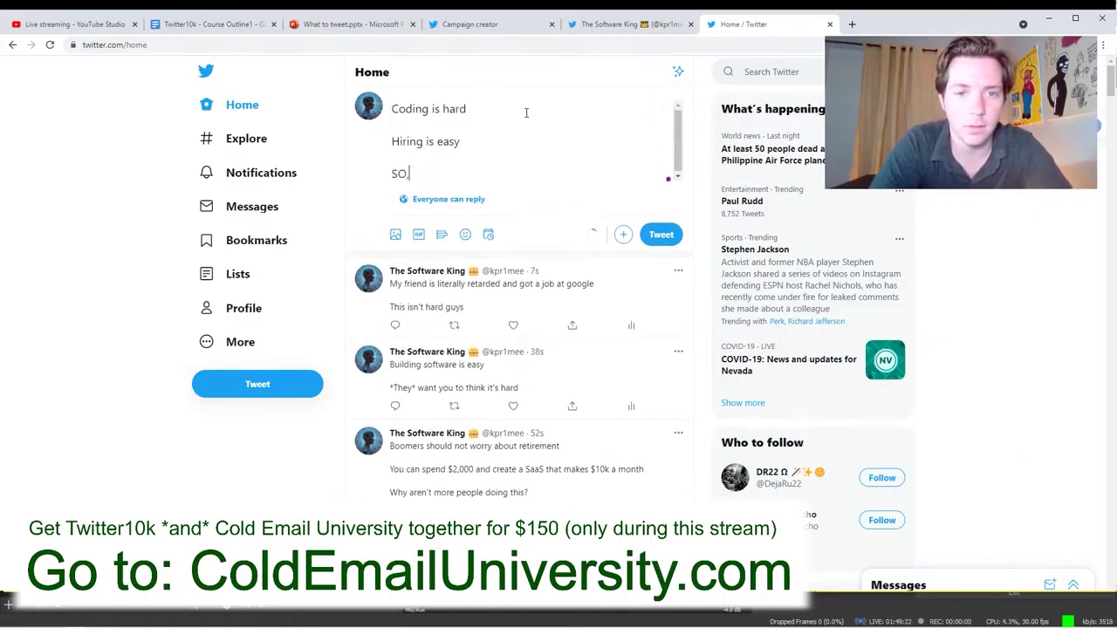
text(,)
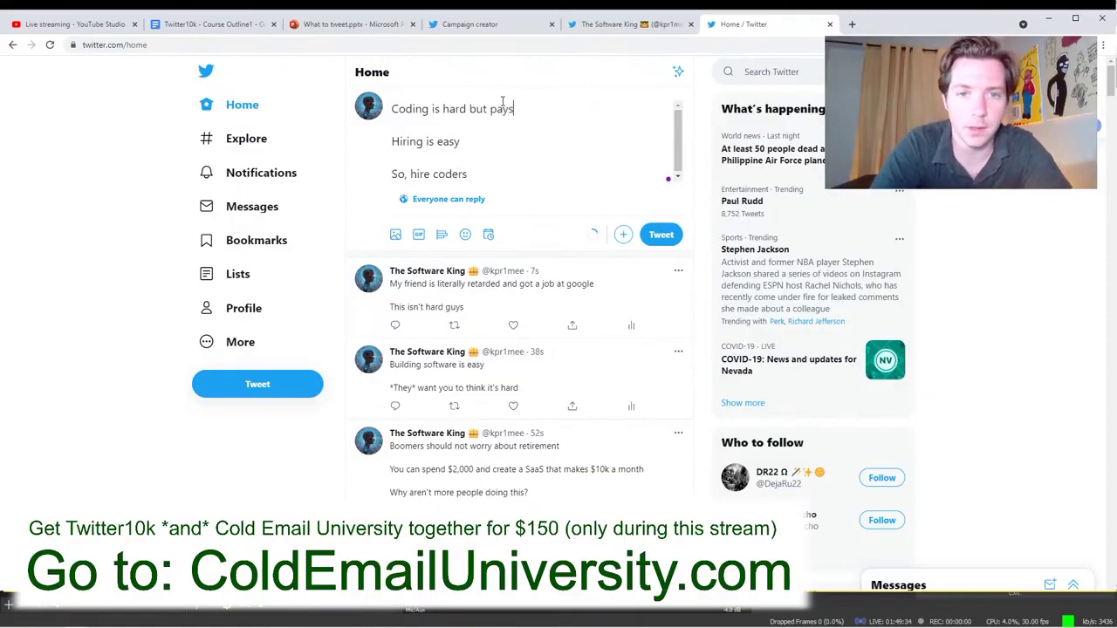
Add "but pays a lot" and "but costs money" to the first two lines, extend the last with "bank their large salaries", and discard the draft.
text(but pays a lot)
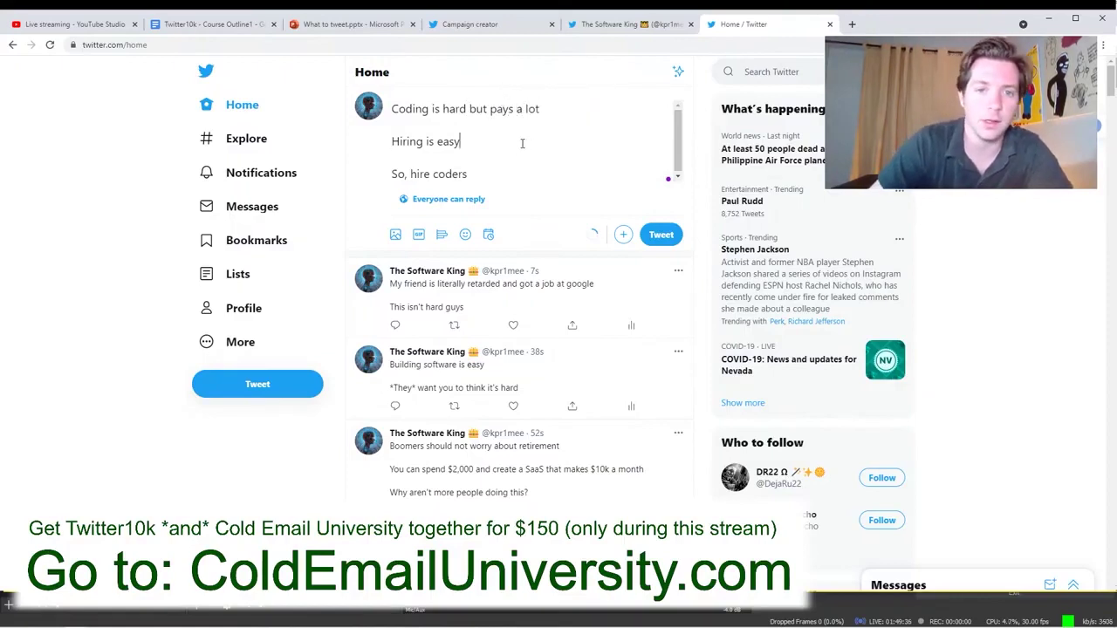
text(but costs money)
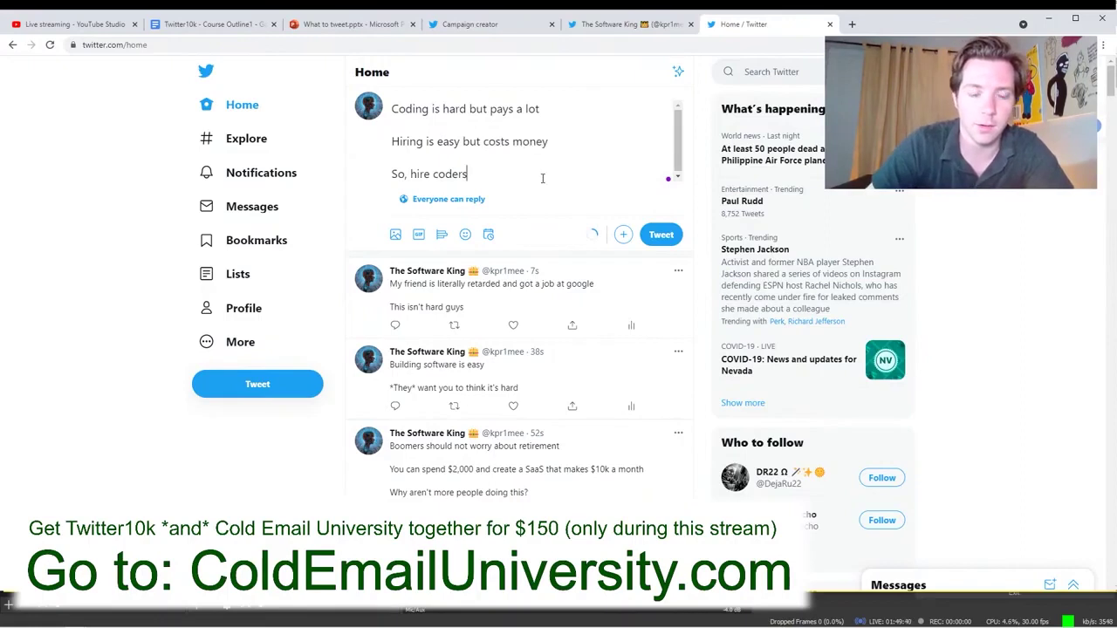
text(, )
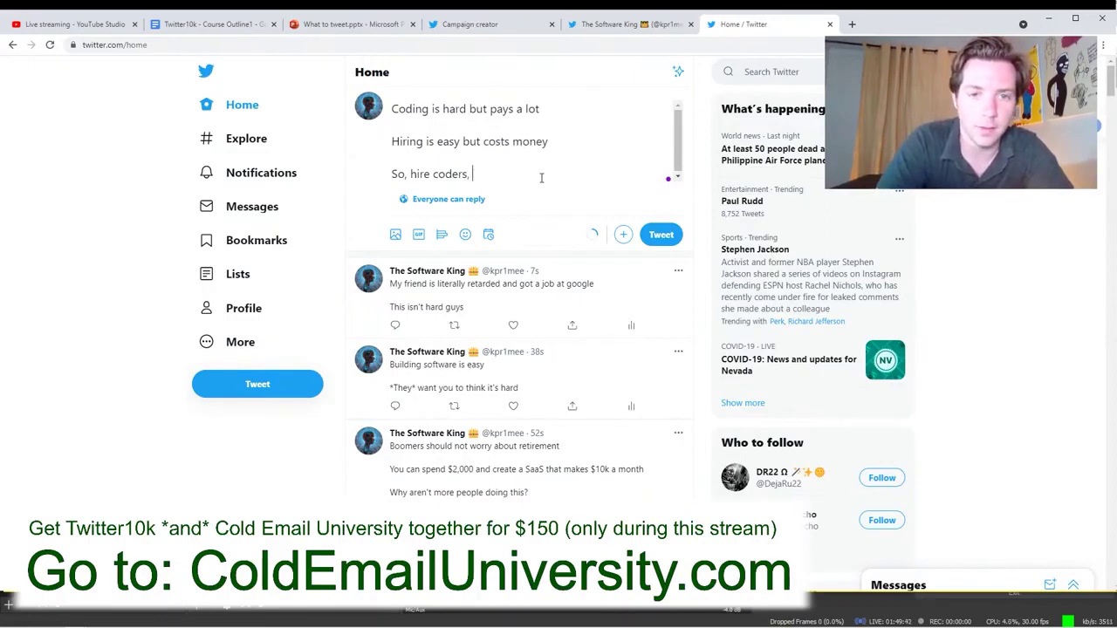
text(bank theu)
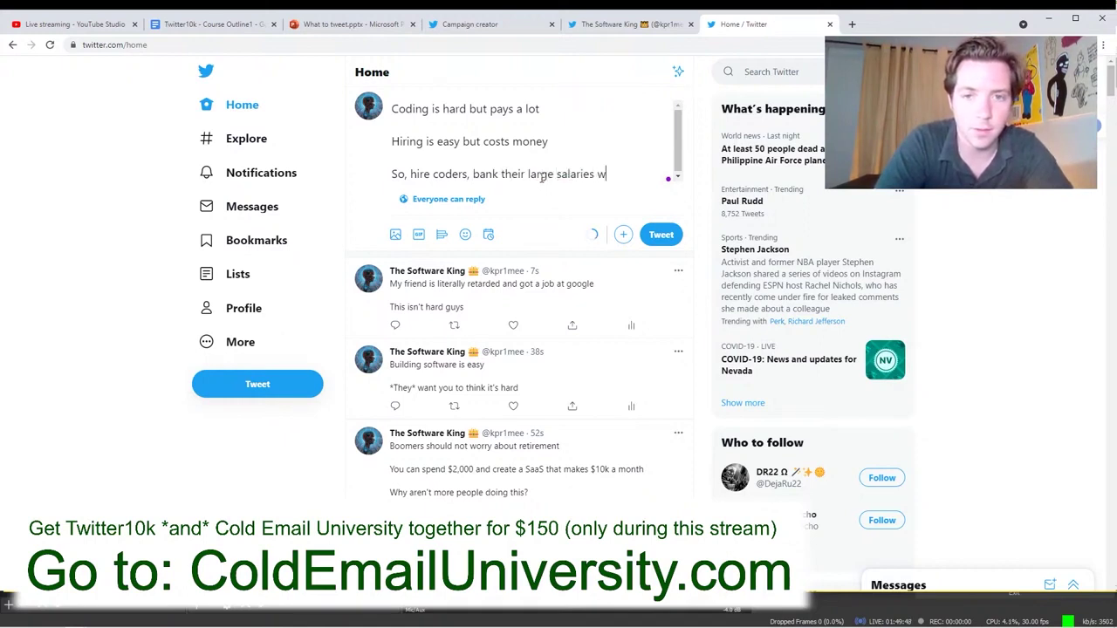
text(uke)
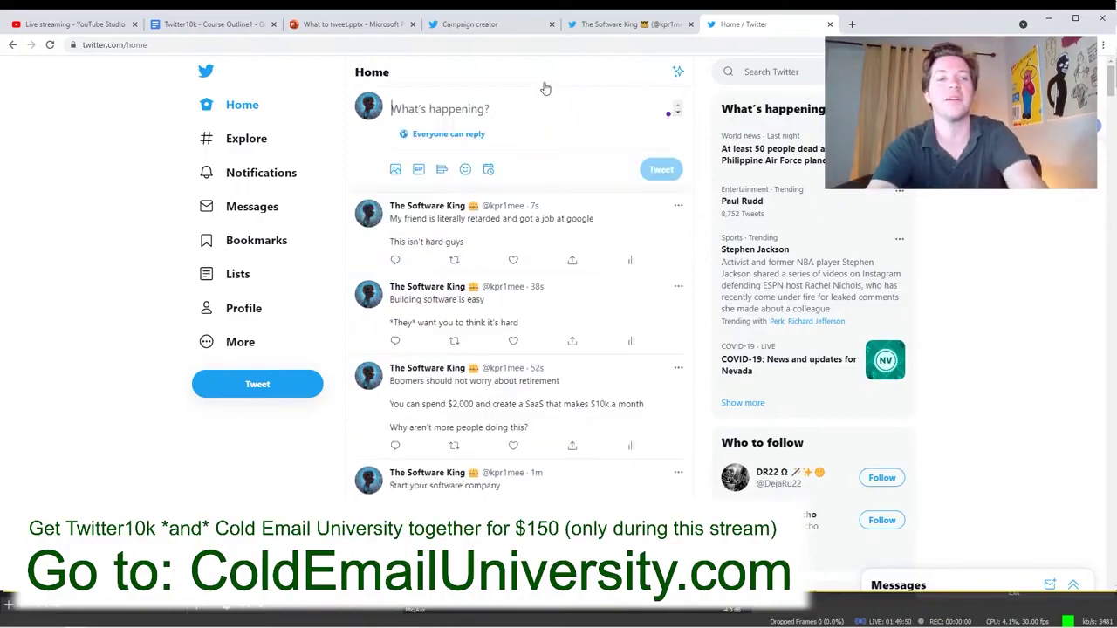
Return to the campaign draft in Twitter Ads, proceed past the creatives and launch the campaign.
scroll(637, 270, down, 3)
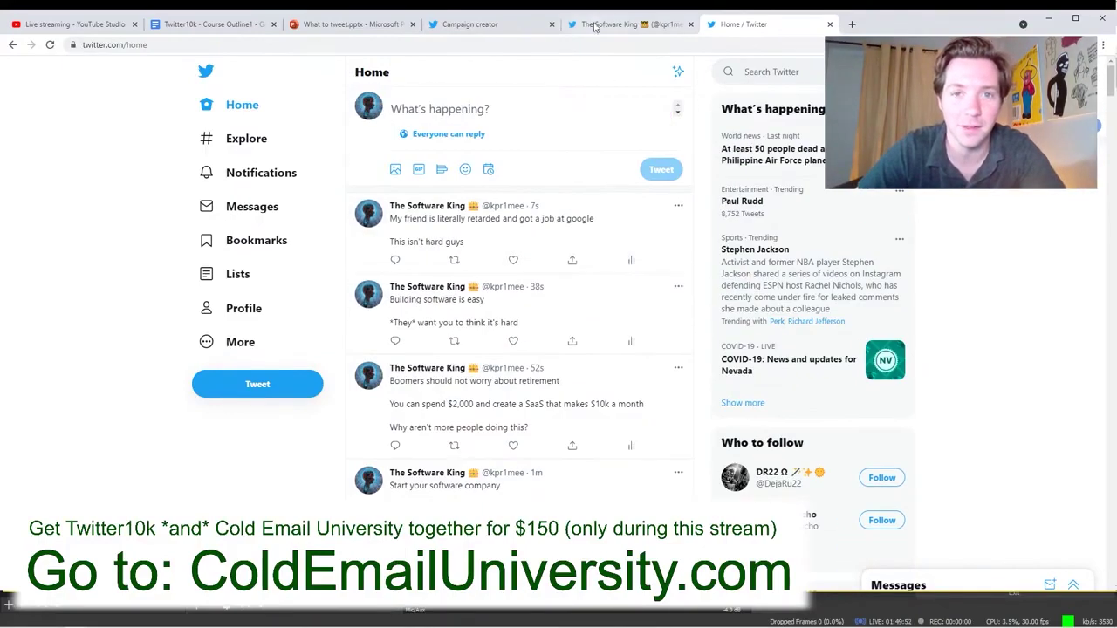
click(626, 24)
click(511, 26)
click(1073, 582)
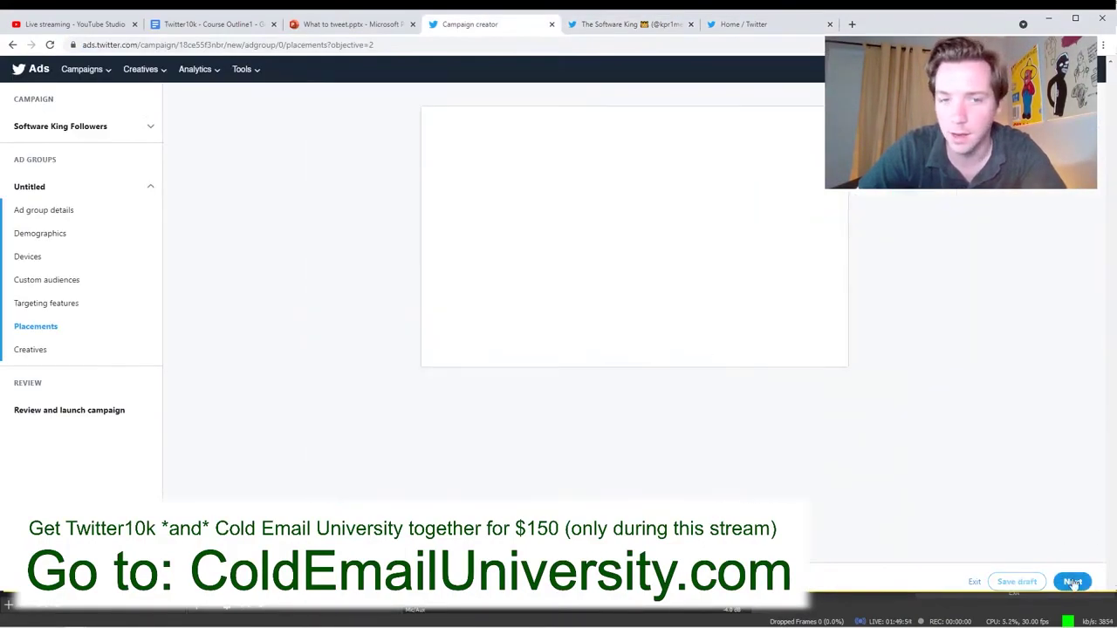
click(1048, 581)
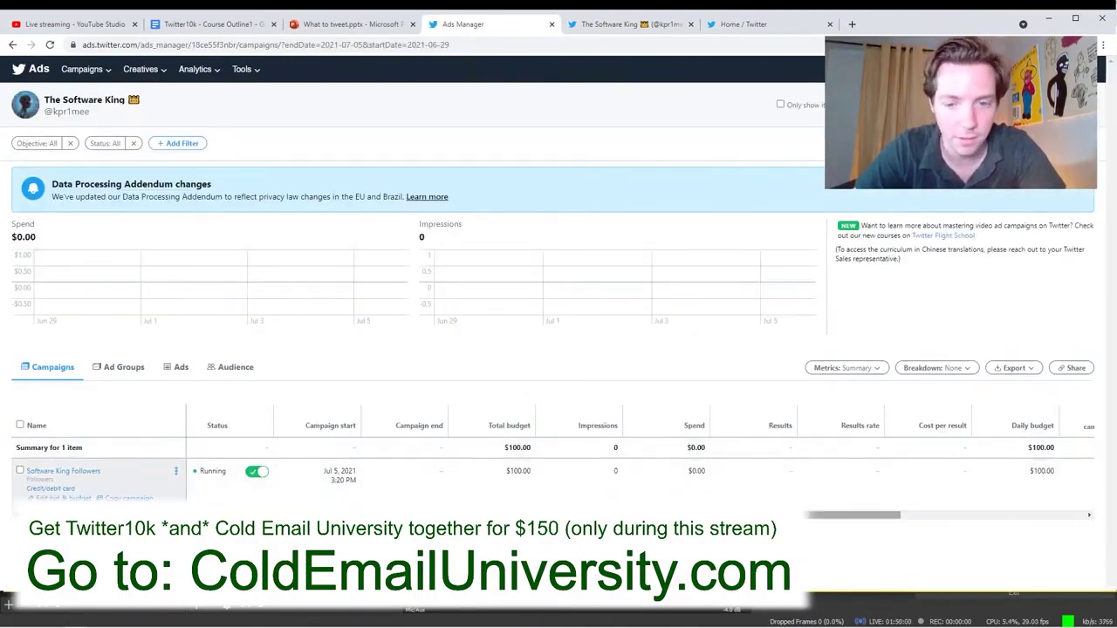
Inspect the Software King Followers campaign's ad group, the status of its ads and the campaign's editable budget details.
click(71, 472)
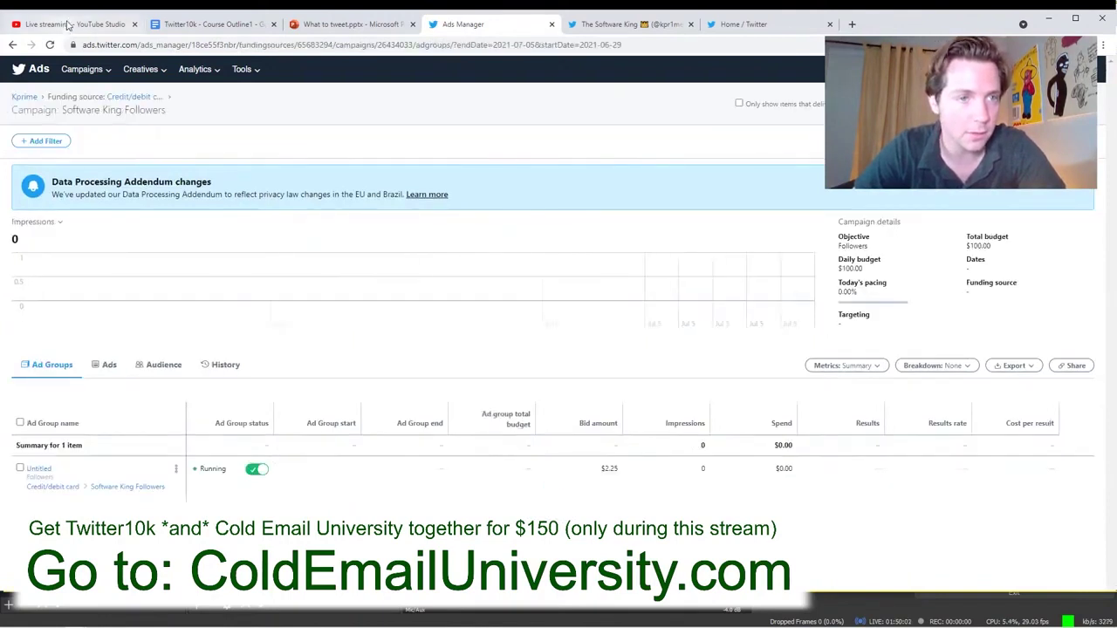
key(ctrl+1)
click(455, 29)
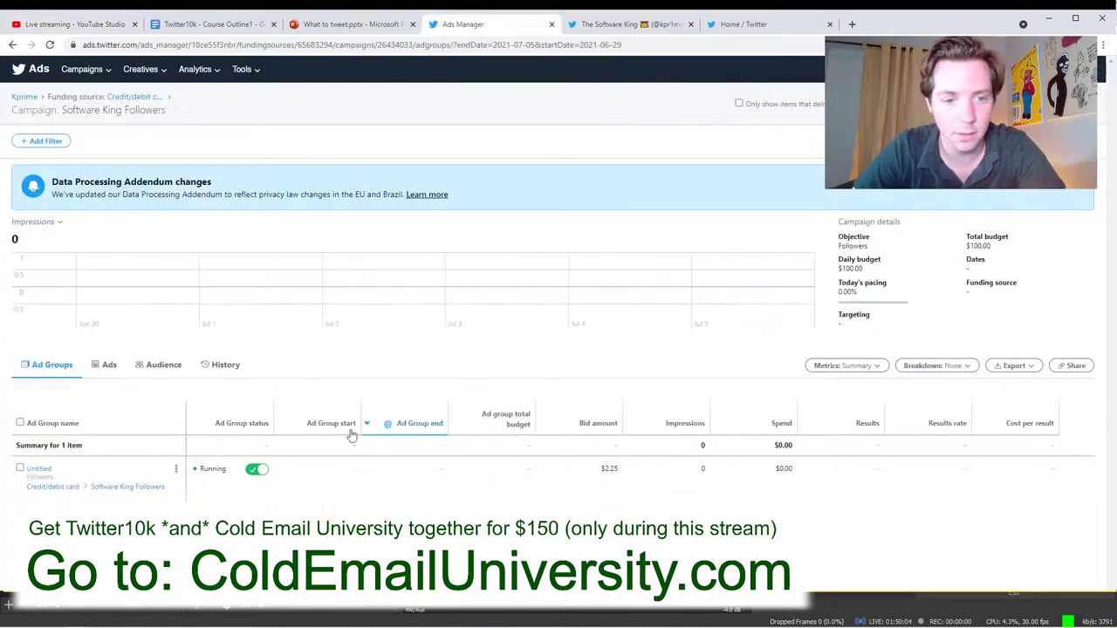
click(38, 470)
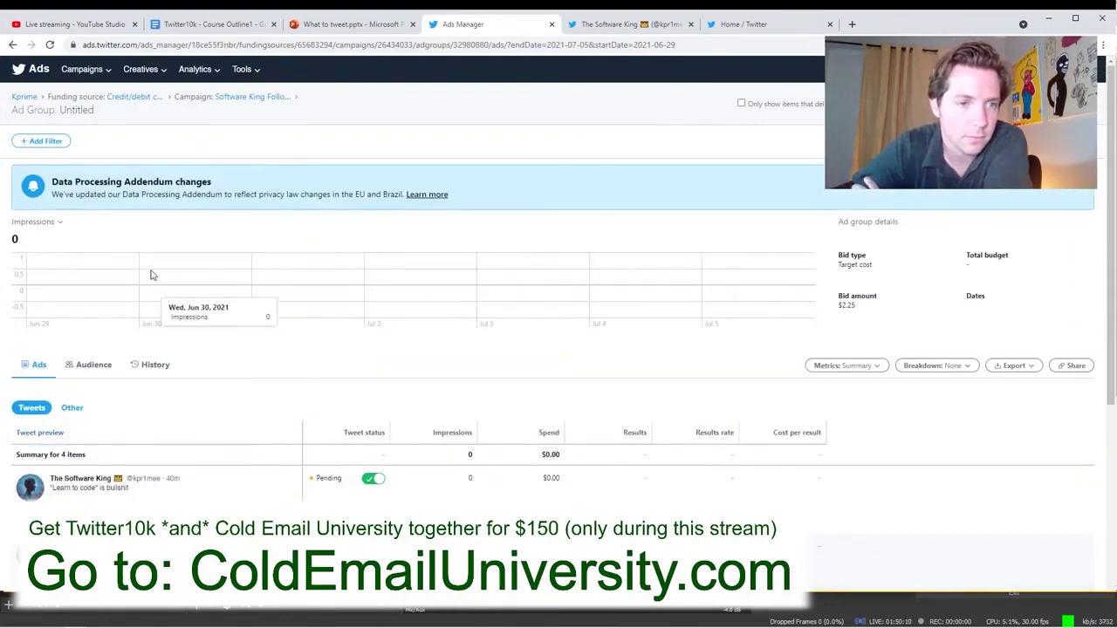
click(29, 75)
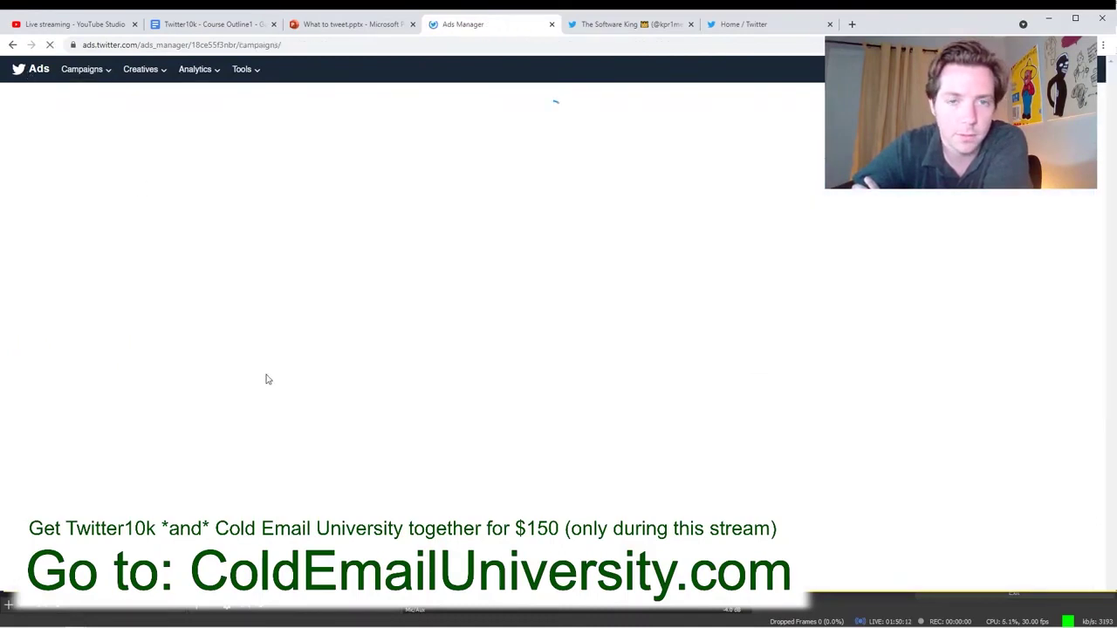
click(63, 497)
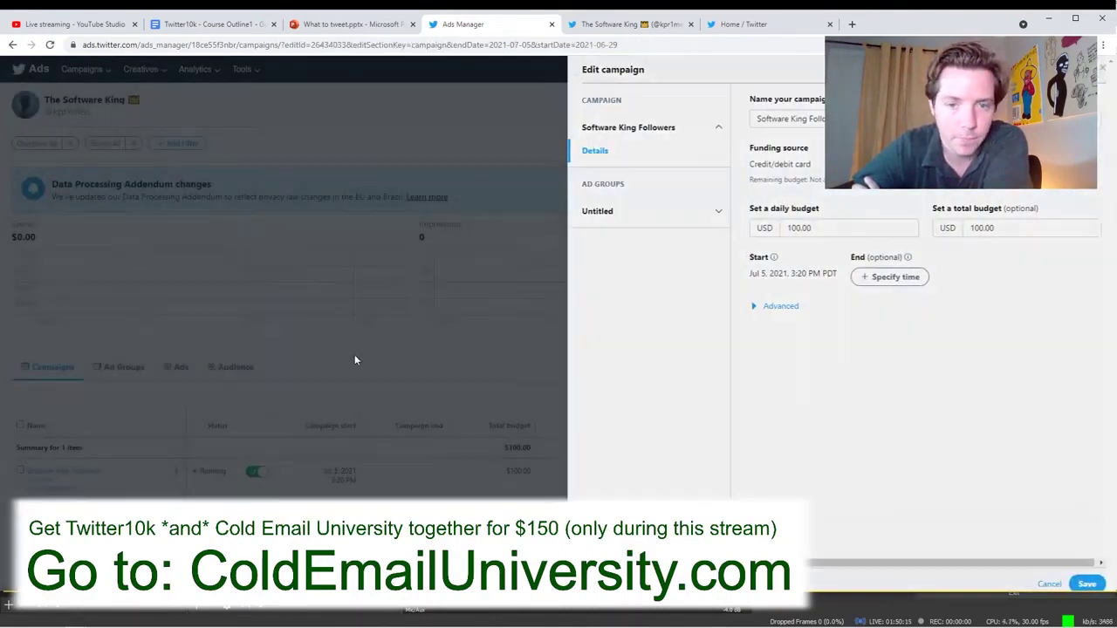
click(355, 354)
Open the Software King Followers ad group for editing and add the four newest tweets to its creatives.
click(58, 472)
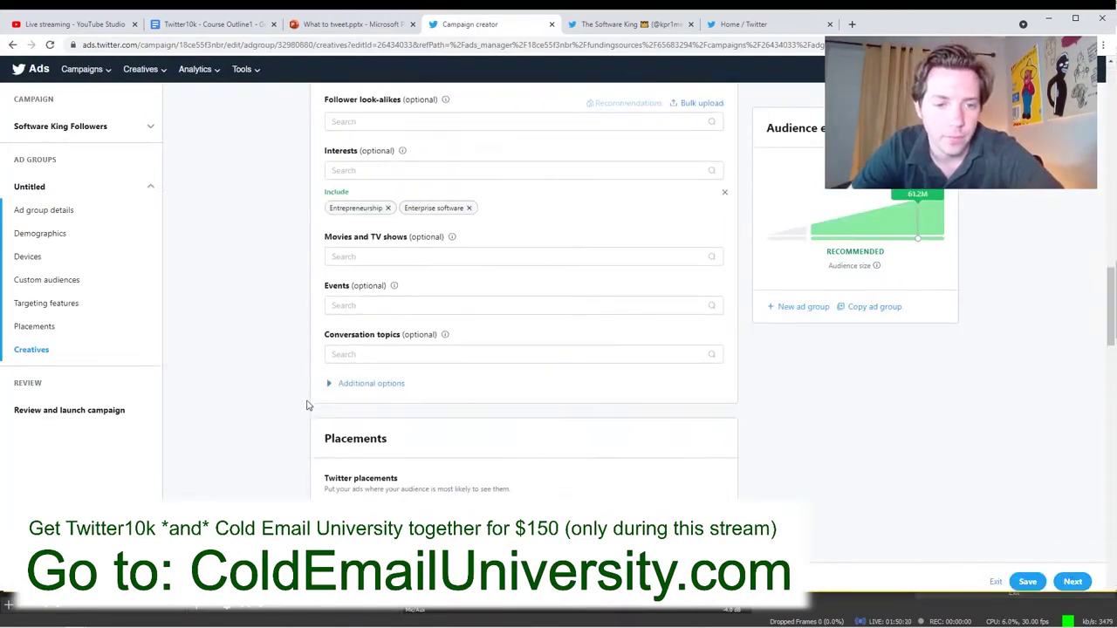
click(332, 218)
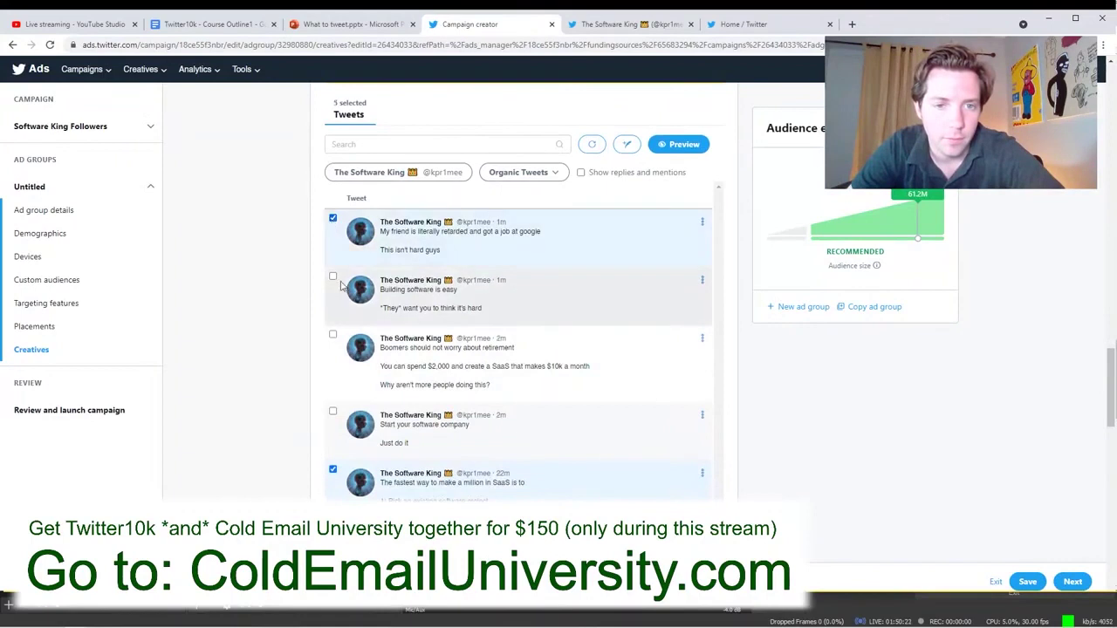
click(333, 336)
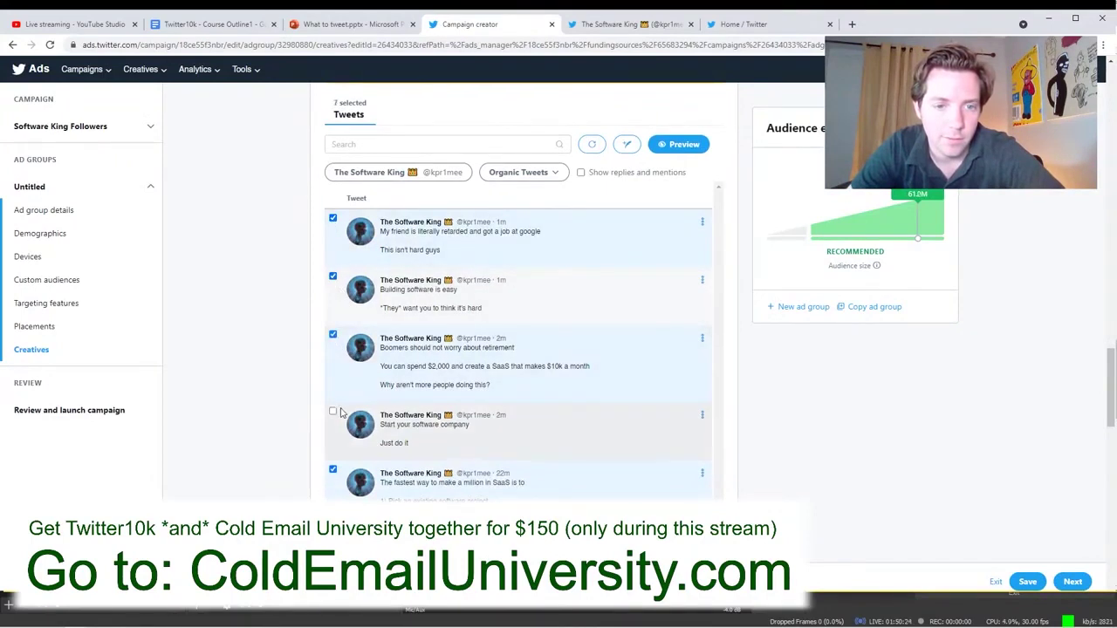
click(332, 411)
Copy the full text of the tweet about the friend's job at google and save the ad group changes.
drag(477, 249, 395, 249)
key(ctrl+c)
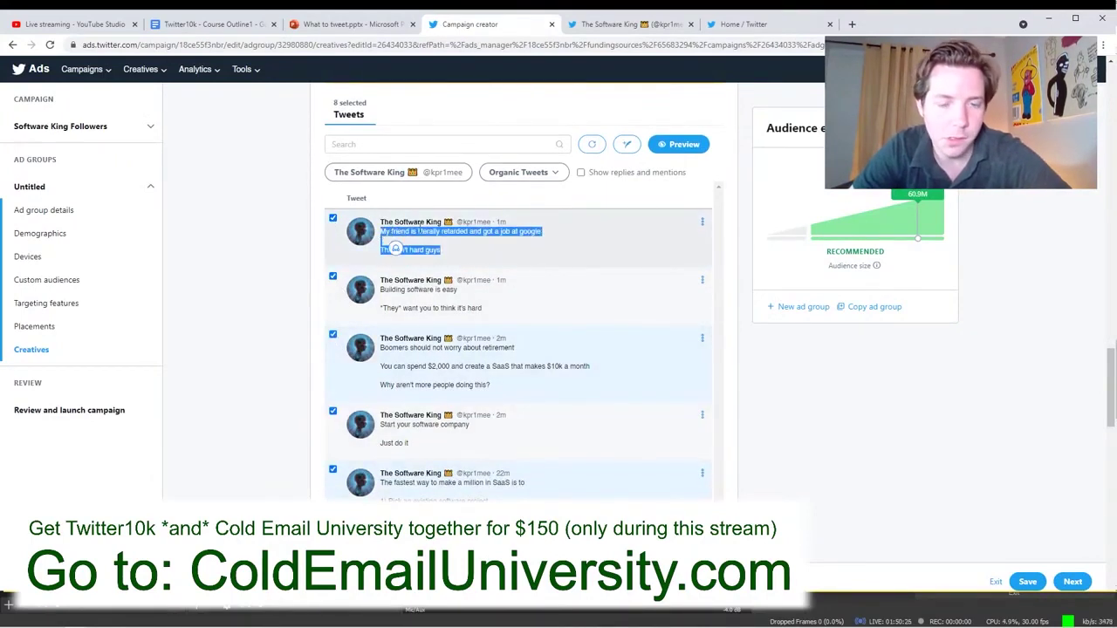
click(1025, 581)
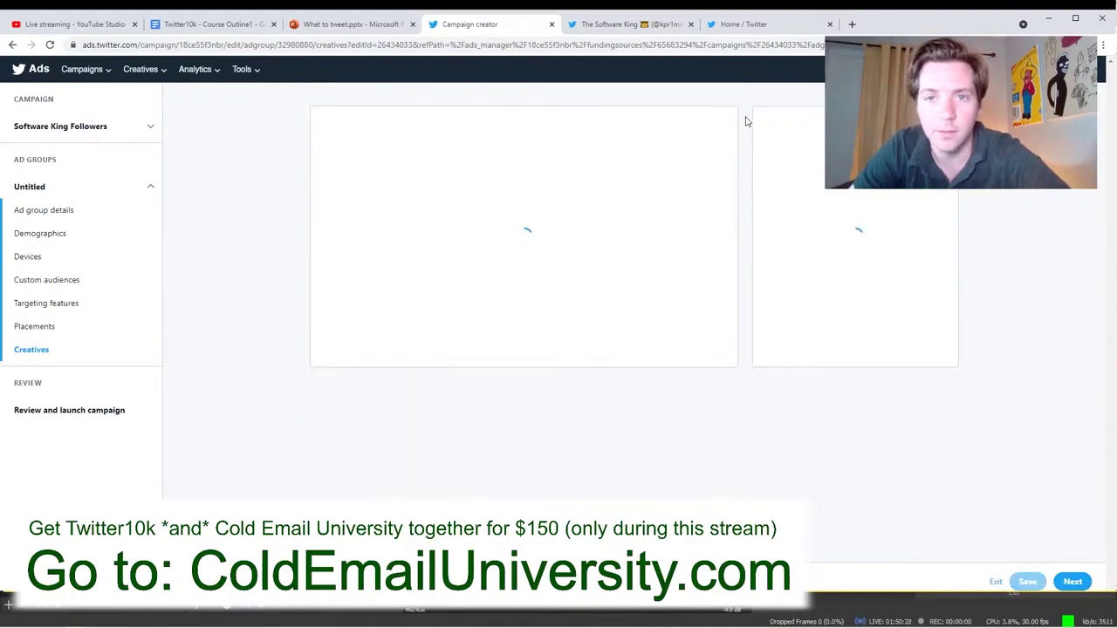
Delete the tweet about the friend's job at google from the account's Twitter profile.
click(660, 25)
scroll(531, 387, down, 10)
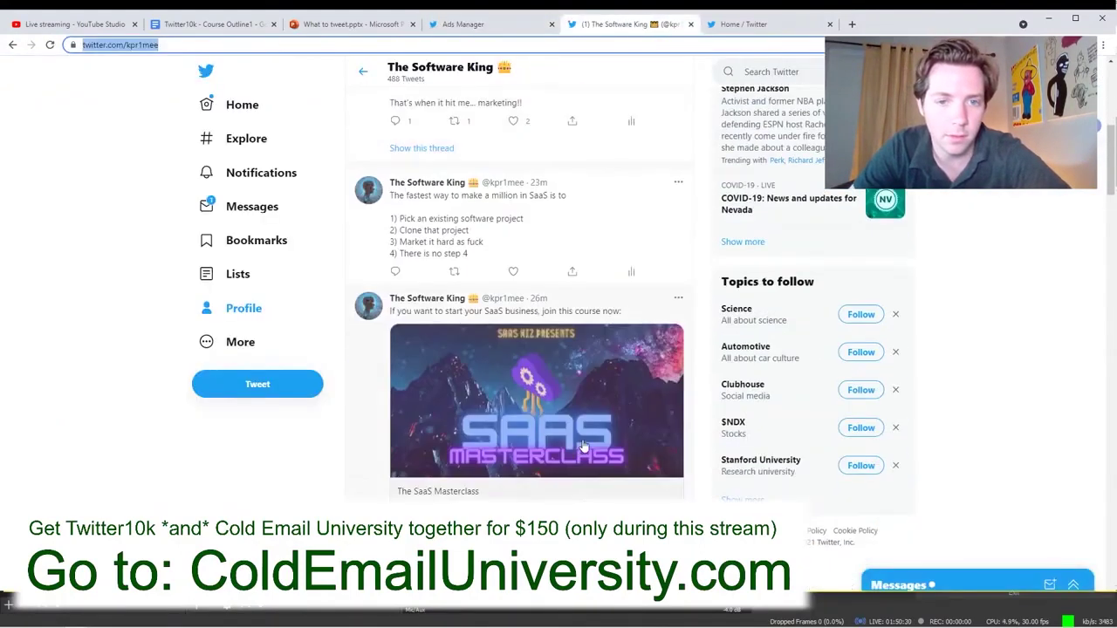
click(253, 173)
click(253, 209)
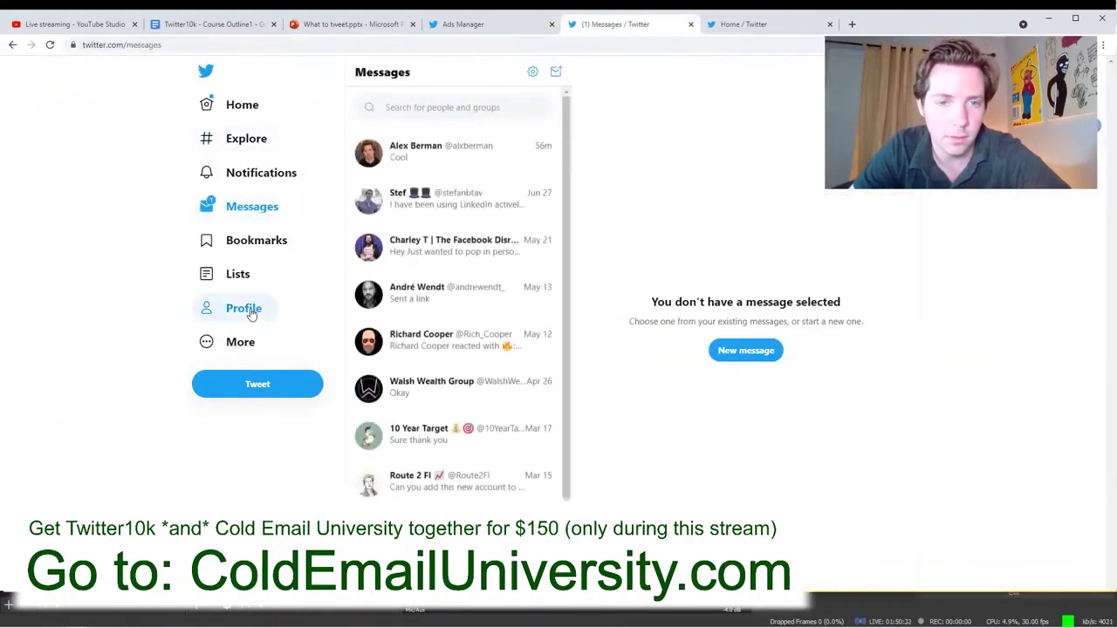
click(248, 310)
scroll(518, 424, down, 5)
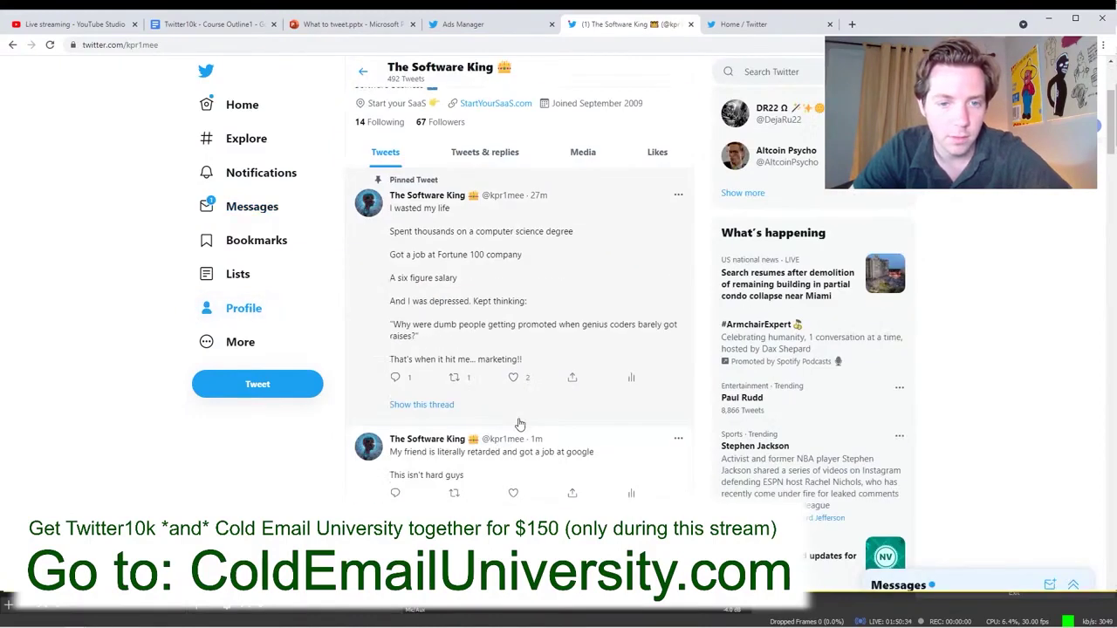
scroll(530, 281, down, 2)
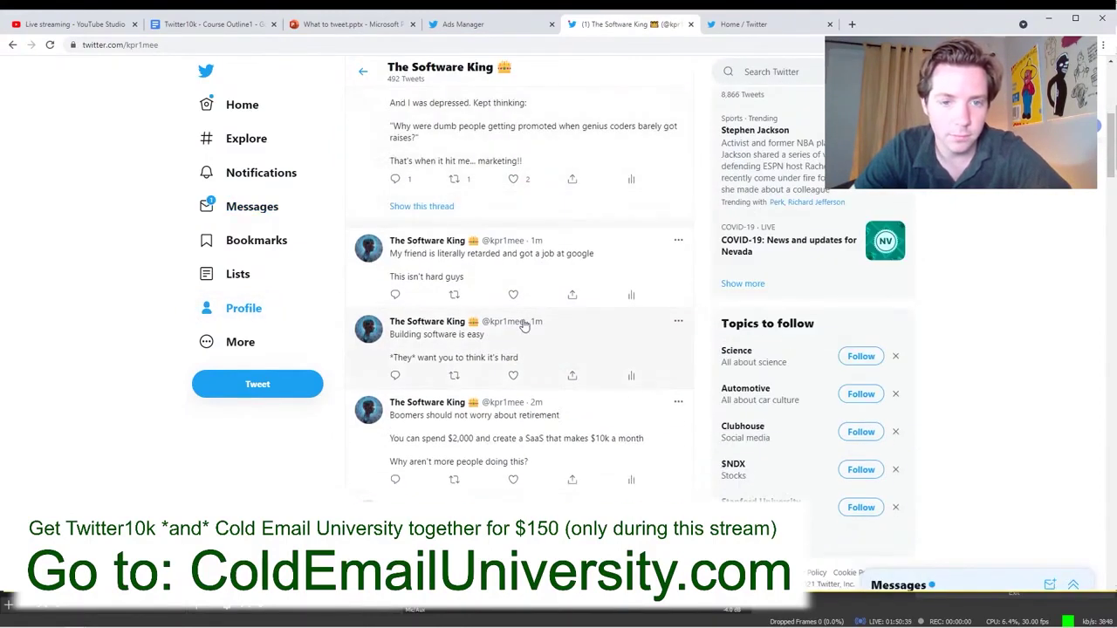
click(678, 241)
click(627, 260)
click(606, 374)
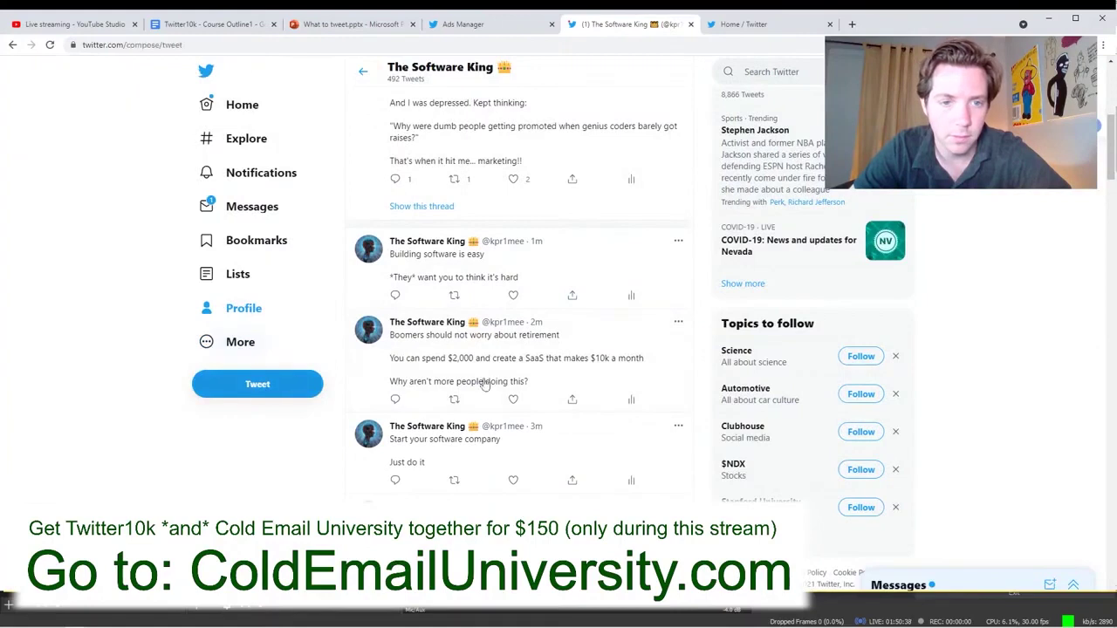
Start a new tweet from the copied text and move "This isn't hard guys" above the line about the friend's job at google.
click(296, 388)
key(ctrl+v)
drag(529, 167, 411, 175)
key(ctrl+c)
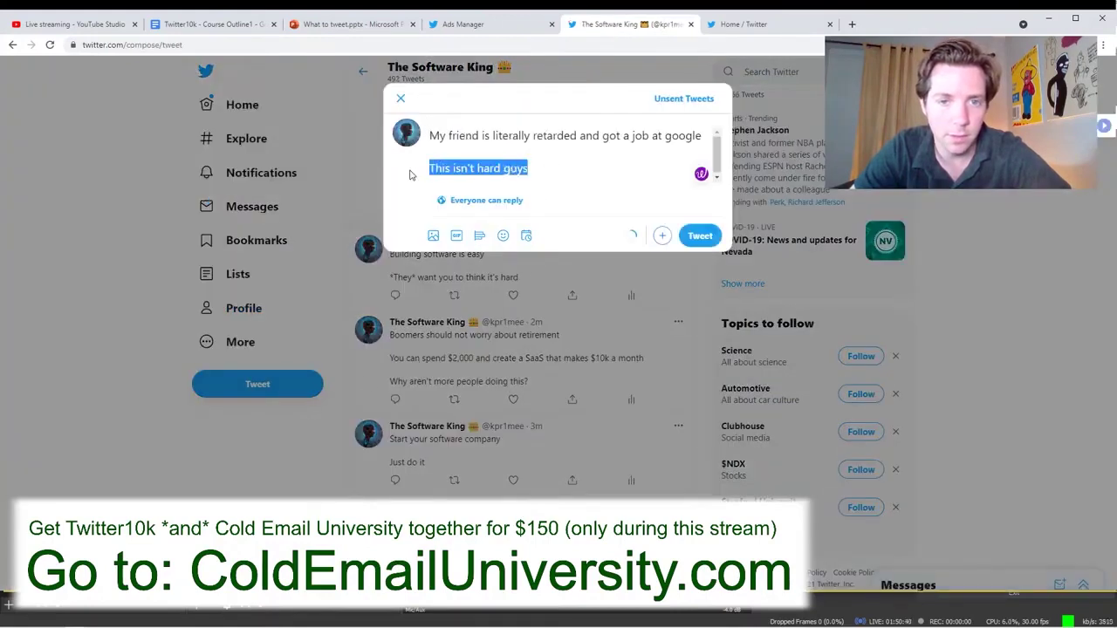
key(BackSpace)
key(BackSpace)
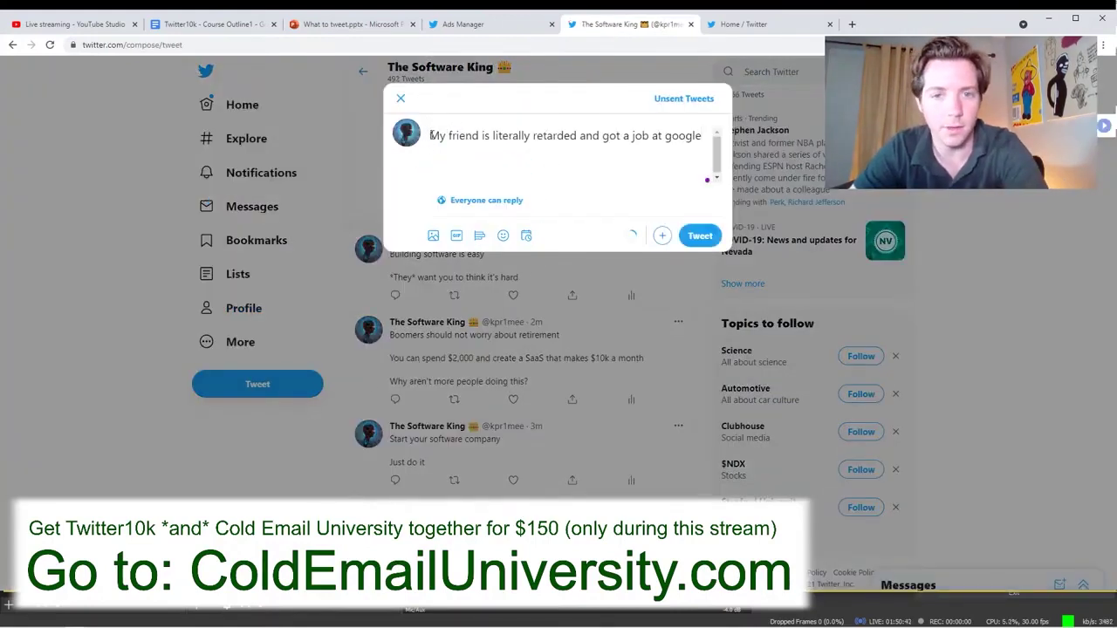
click(430, 135)
key(Return)
key(ctrl+v)
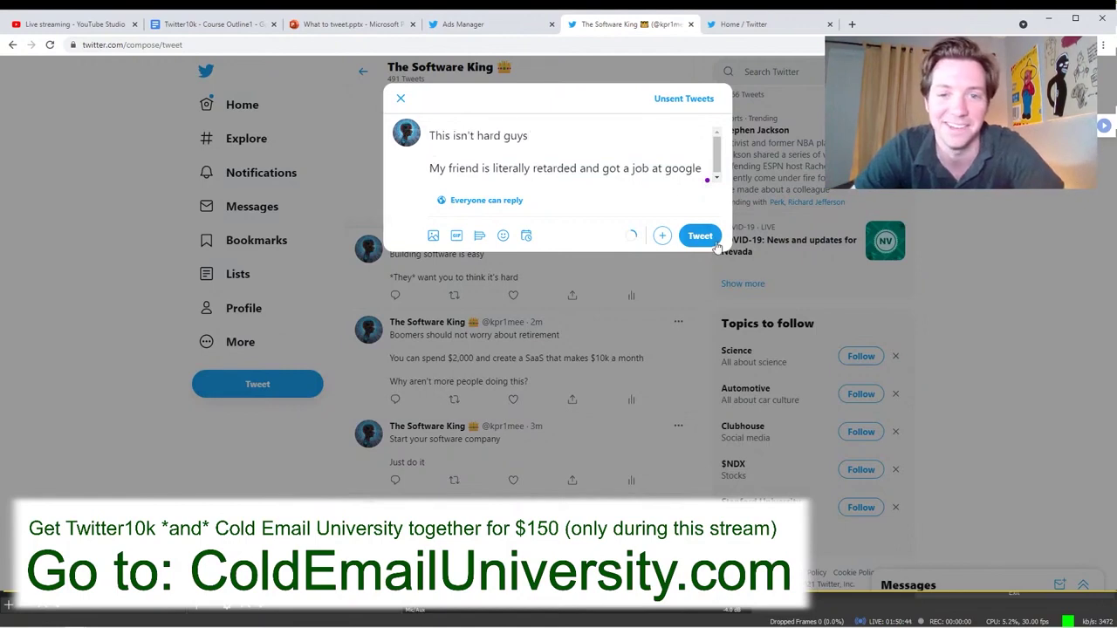
Post the reworked tweet about the friend's job at google, switch to Ads Manager and close the account's Twitter profile.
click(703, 239)
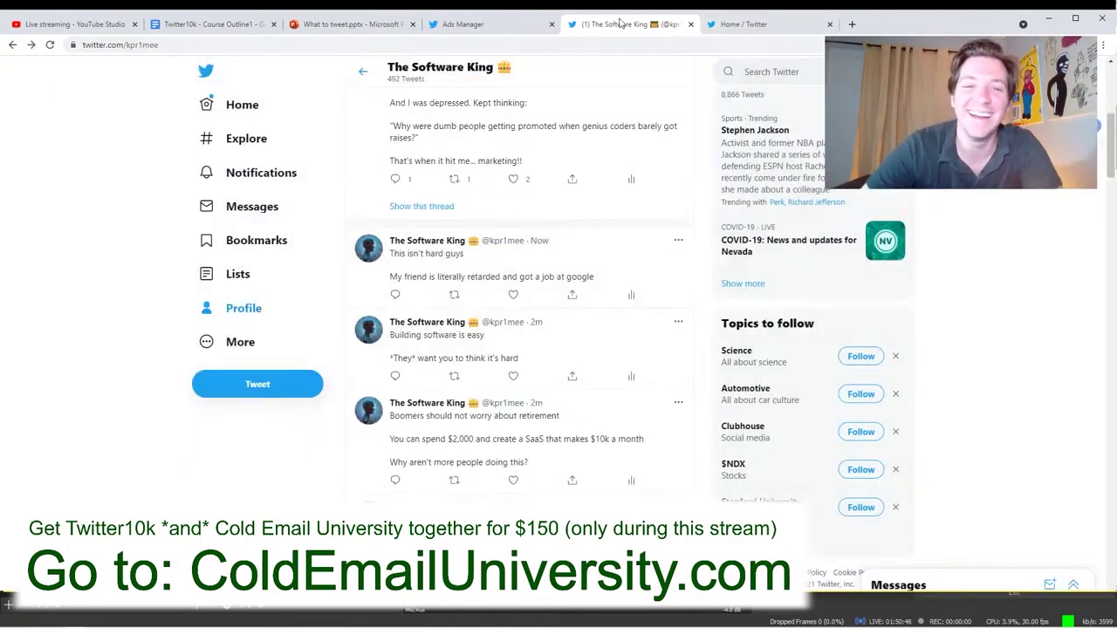
click(489, 24)
middle_click(637, 30)
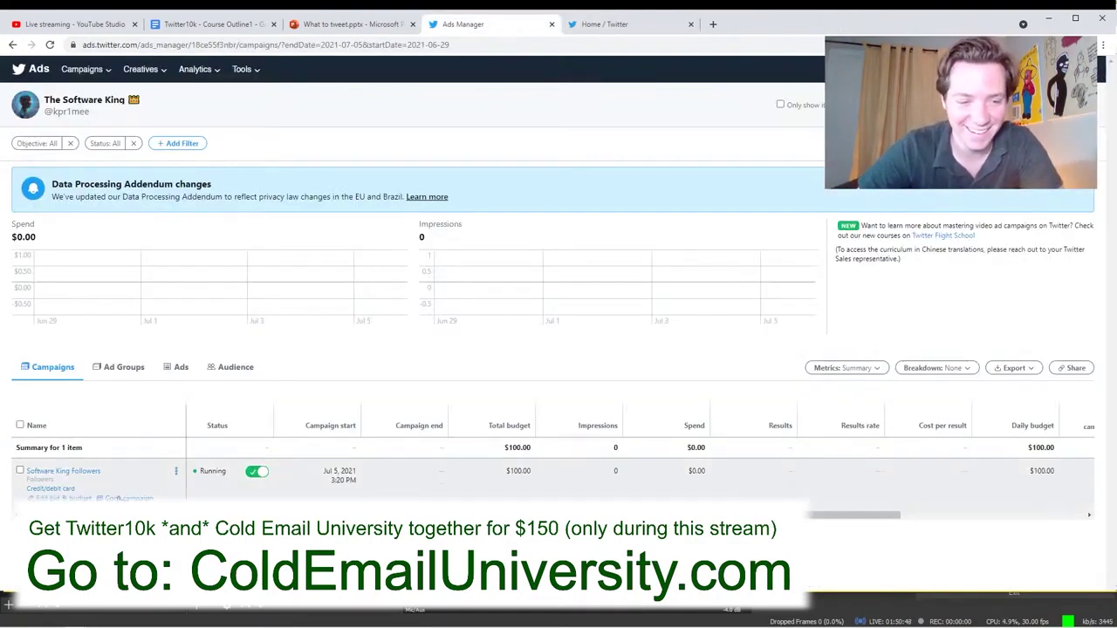
Add the newly posted "This isn't hard guys" tweet to the creatives of the Software King Followers ad group and save.
click(74, 471)
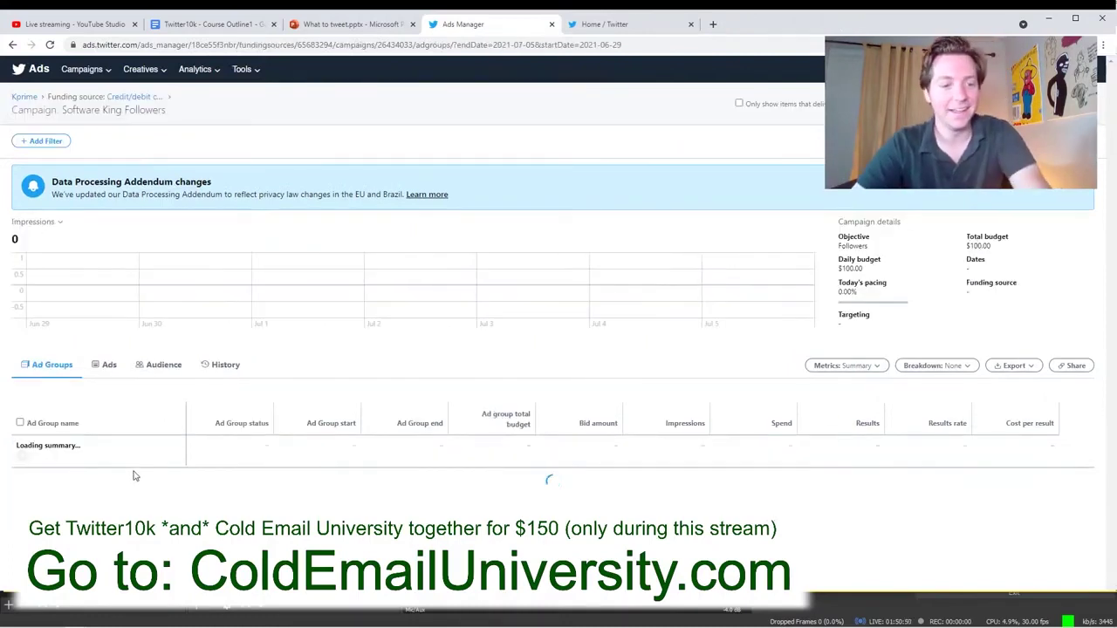
click(96, 25)
click(475, 25)
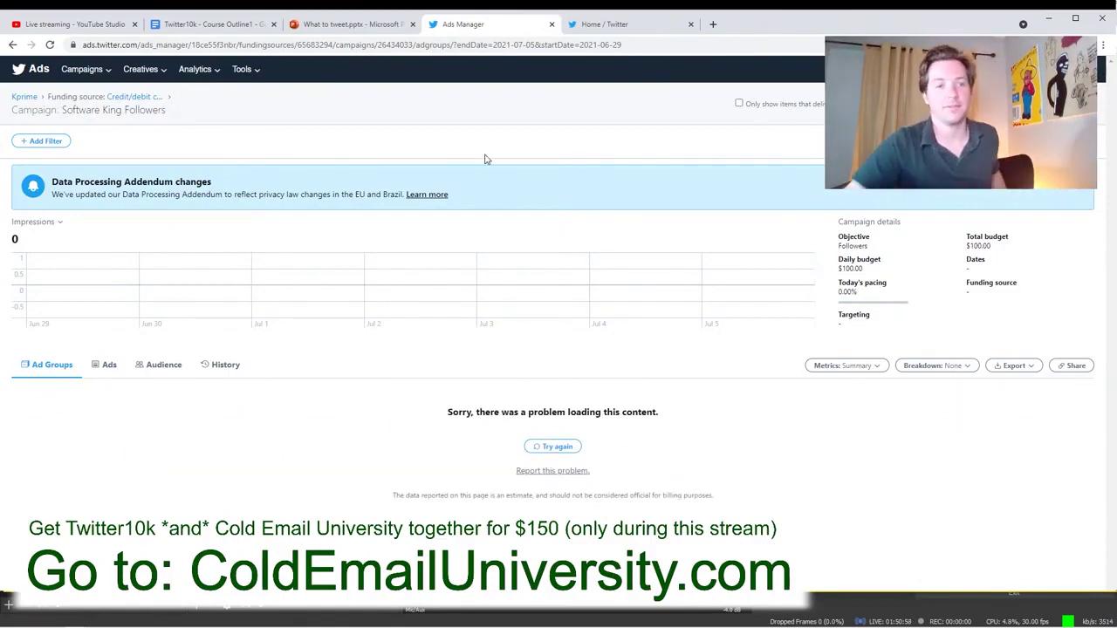
click(39, 75)
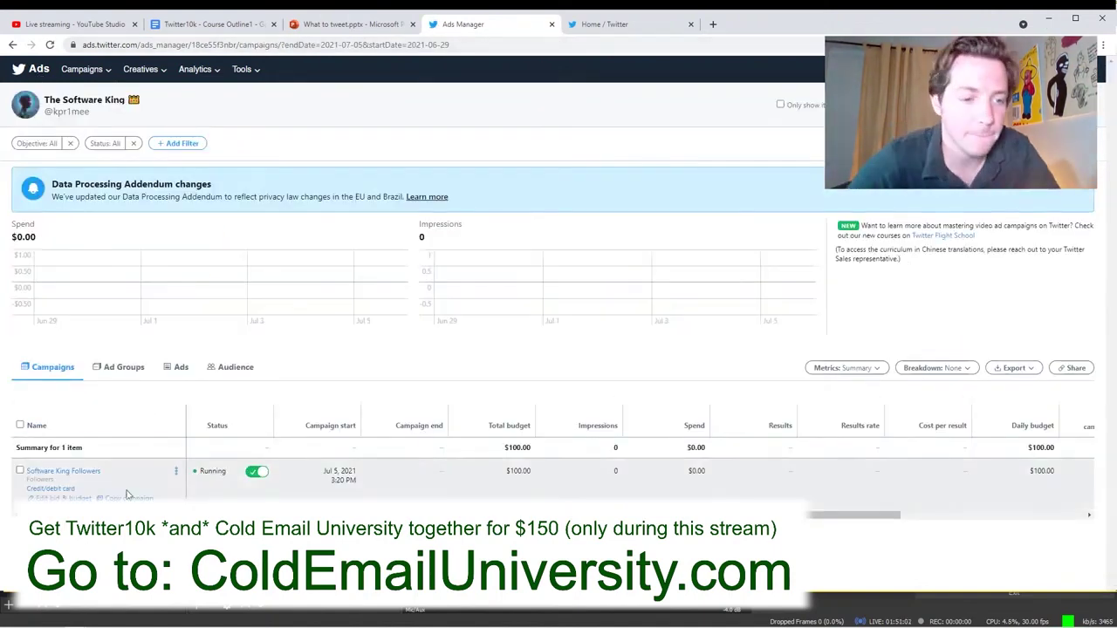
click(81, 471)
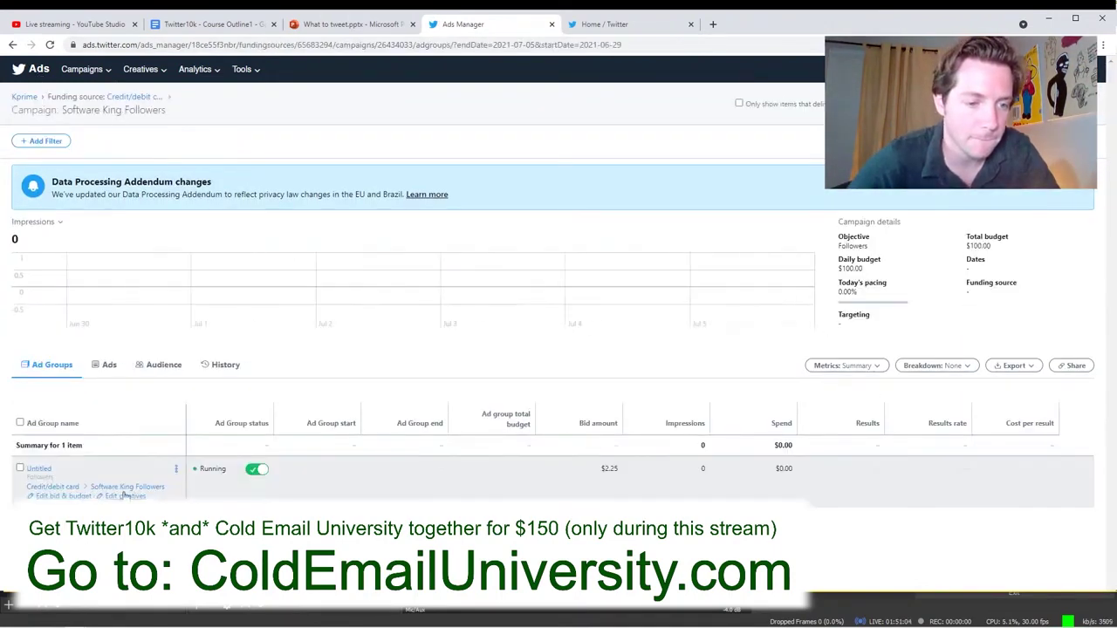
click(95, 492)
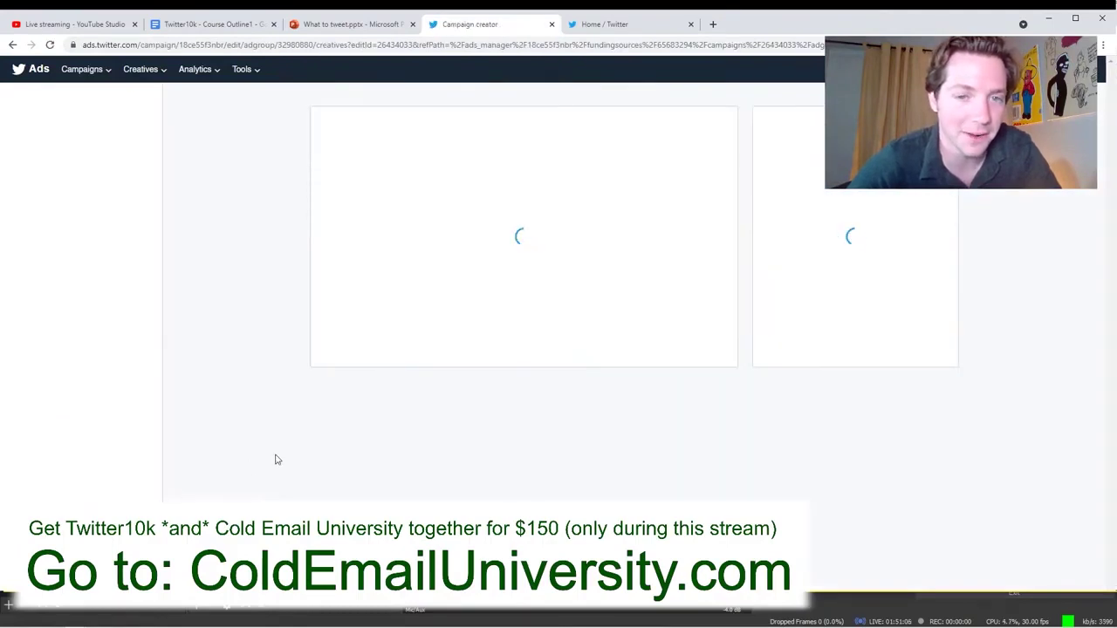
scroll(305, 441, down, 3)
scroll(332, 458, down, 15)
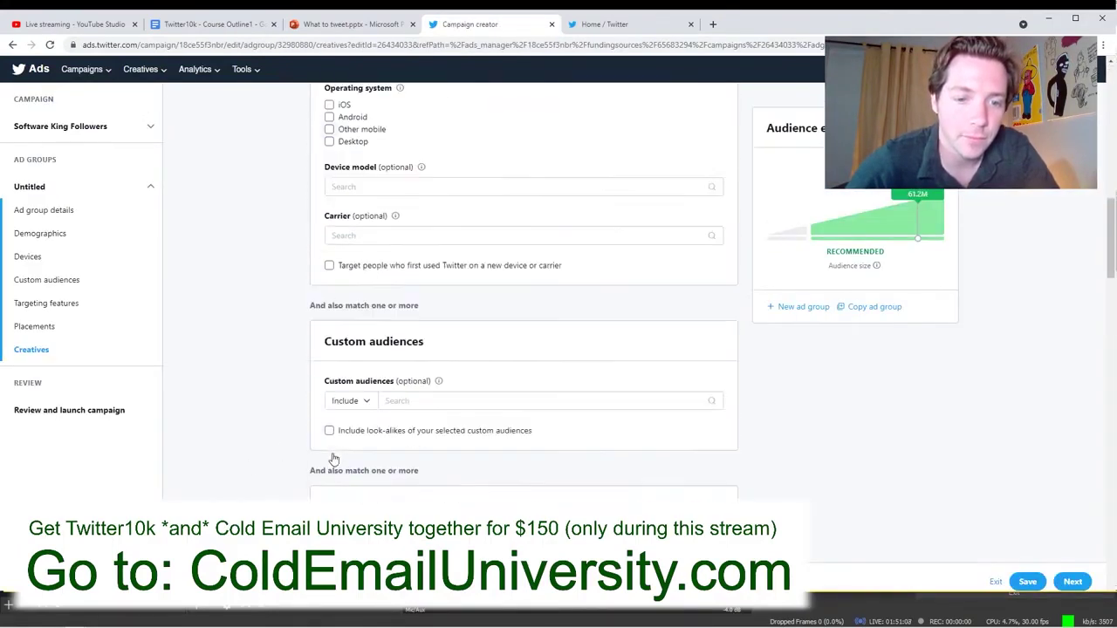
click(332, 398)
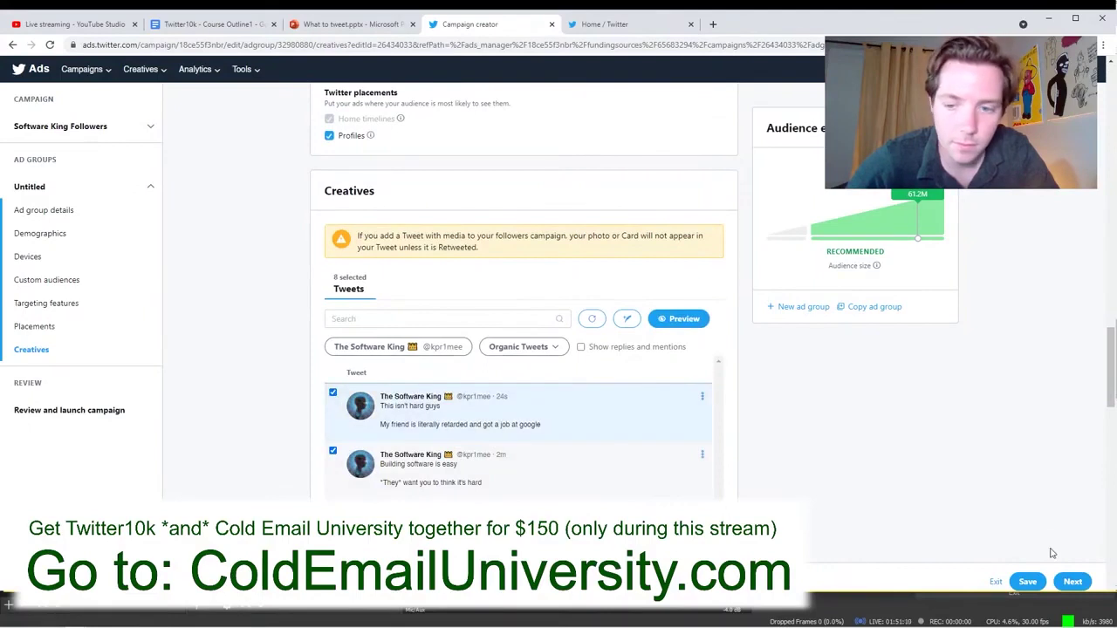
click(1027, 581)
Delete the older version of the google job tweet from the Twitter home timeline and check the tweets on the account's profile.
click(671, 32)
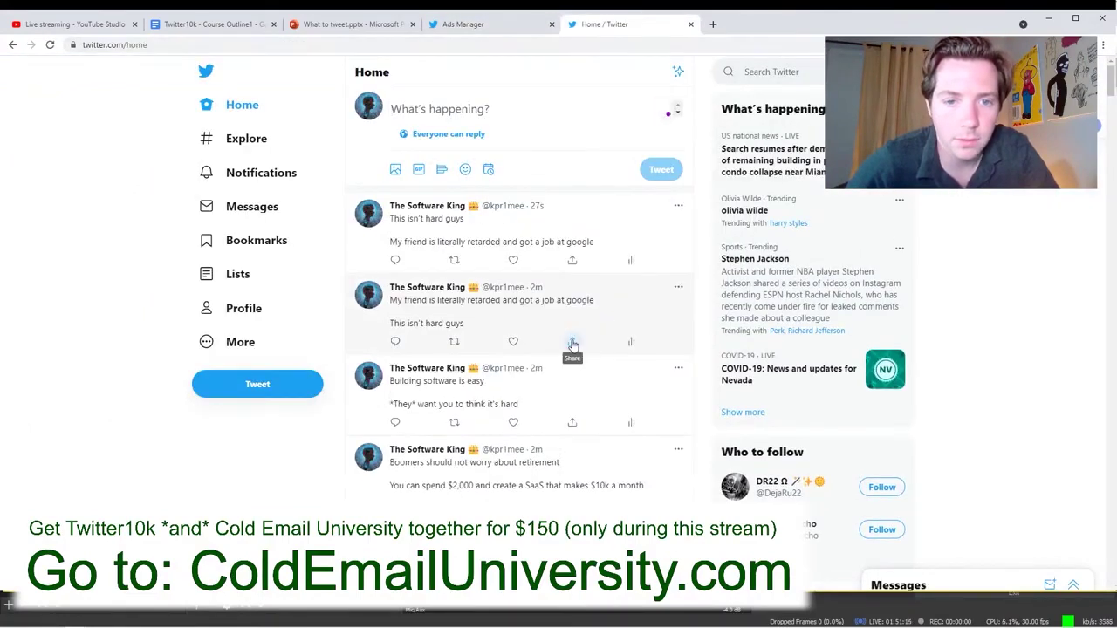
click(678, 287)
click(602, 296)
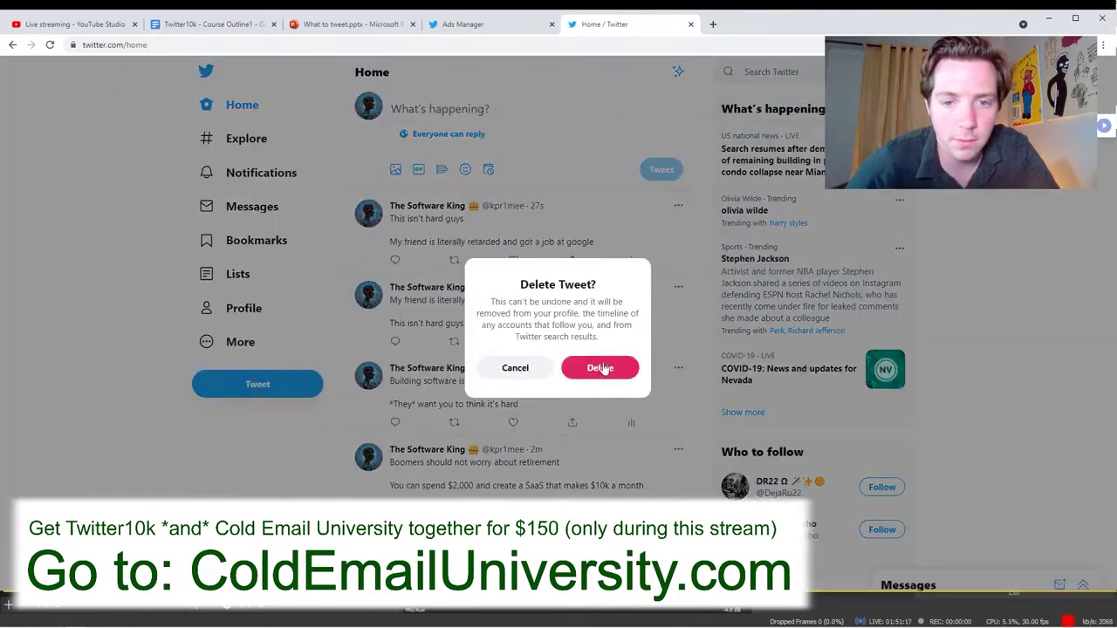
click(602, 368)
click(249, 319)
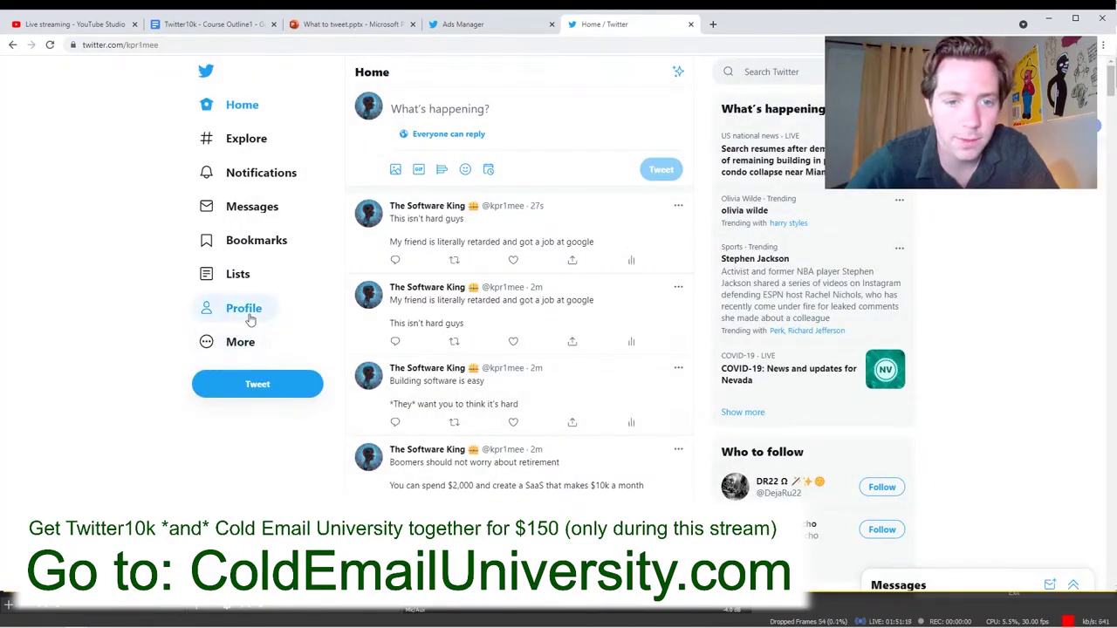
scroll(513, 342, down, 3)
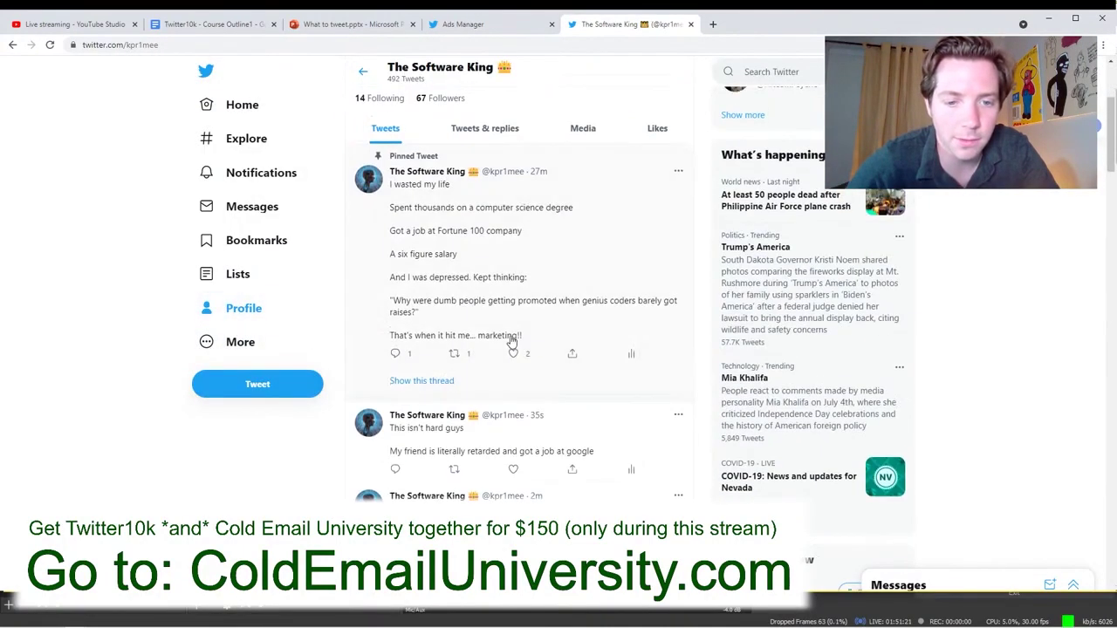
scroll(520, 349, down, 3)
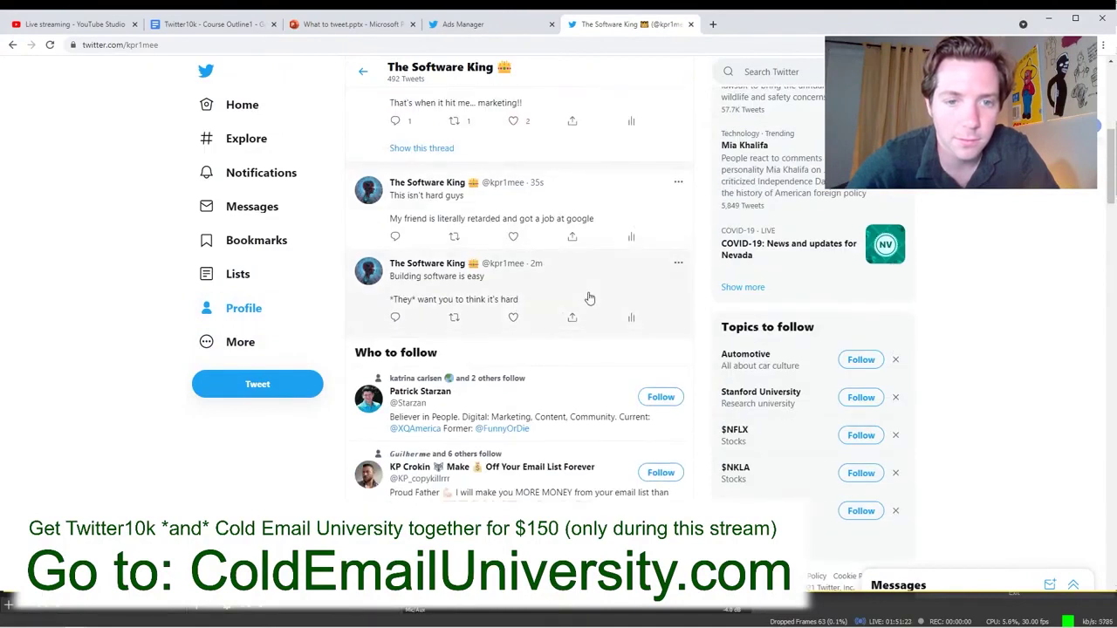
scroll(590, 298, down, 3)
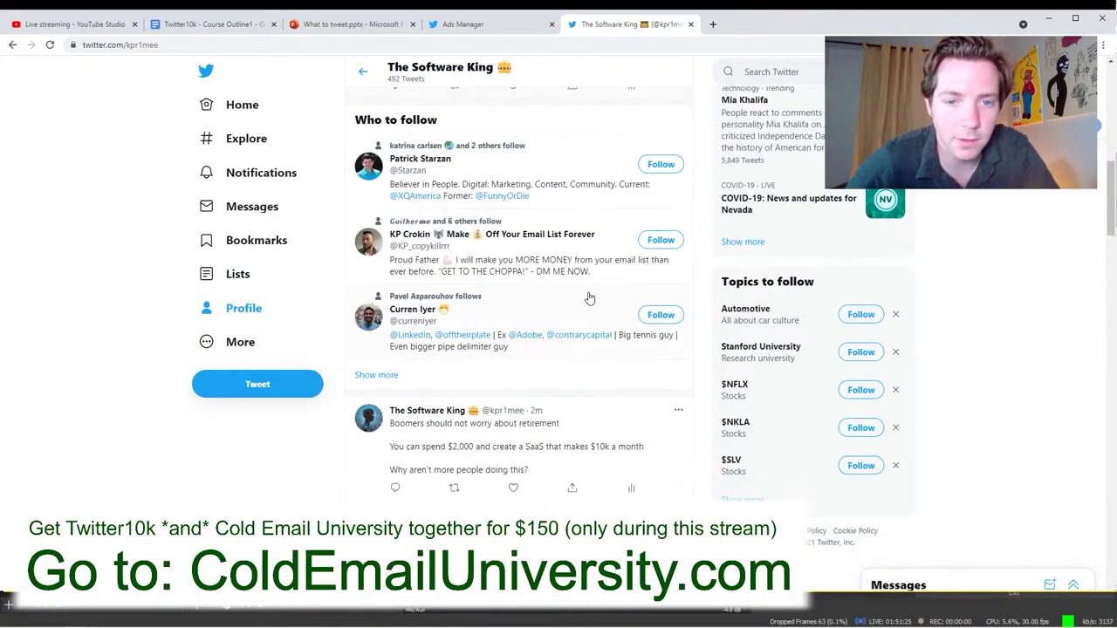
scroll(590, 301, down, 3)
click(244, 308)
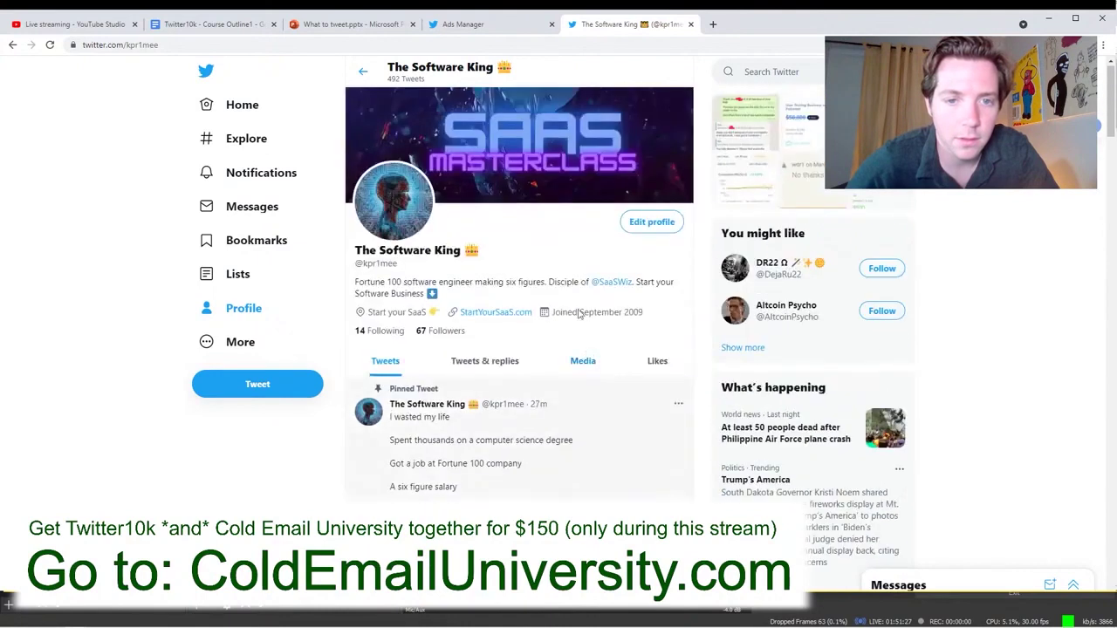
Post a tweet reading "Want to know the easiest way to make $10,000?" with "Start a software company" as a separate line below.
click(279, 386)
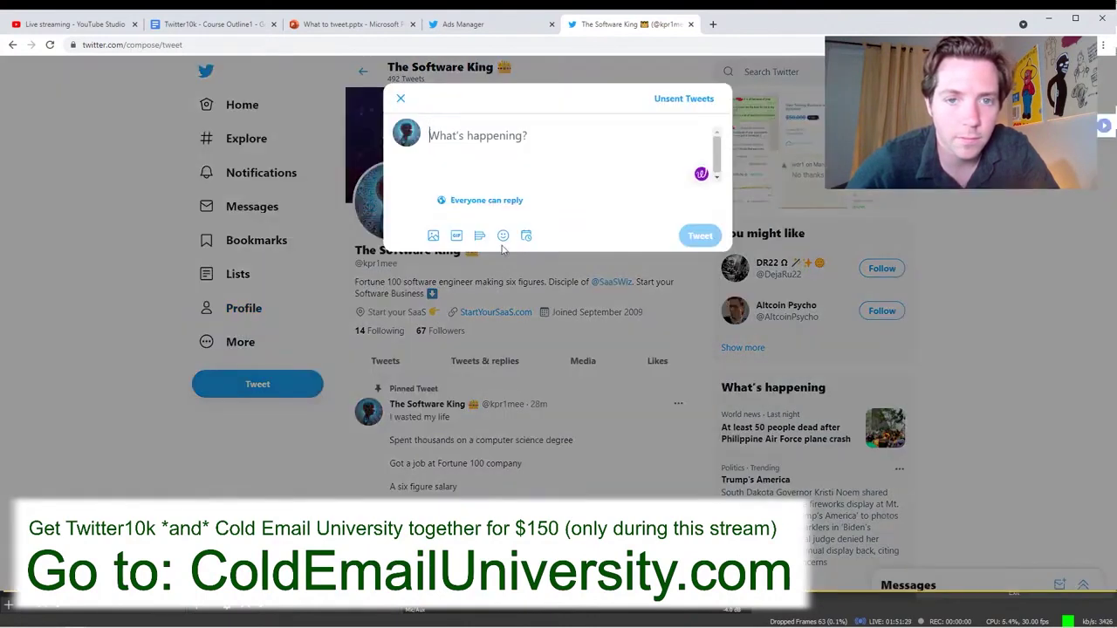
text(Tan)
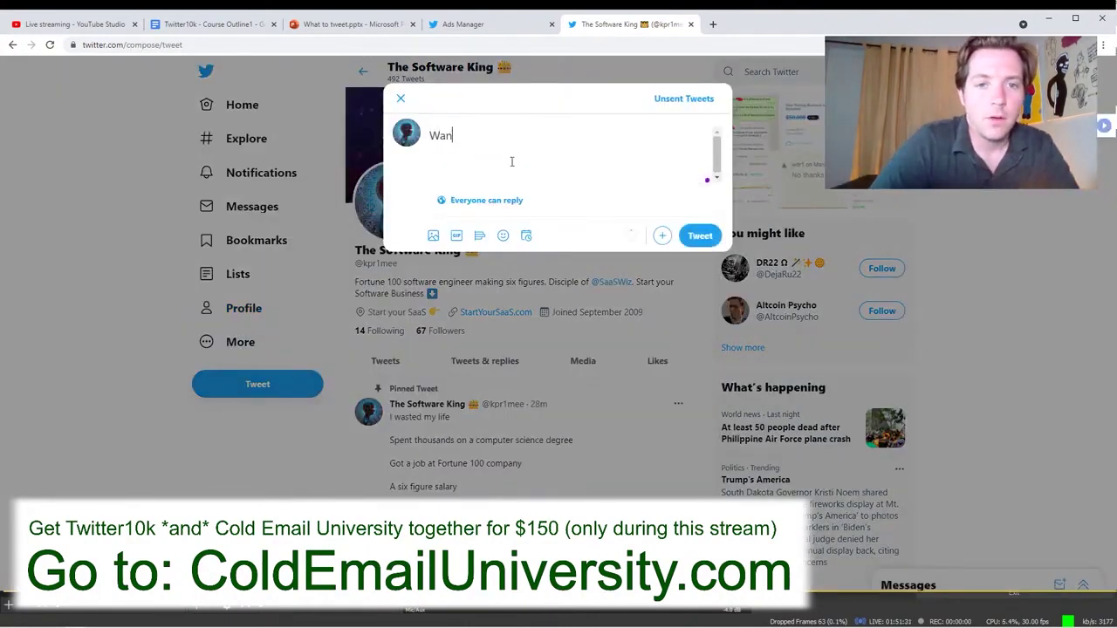
text(t to know the easiest wa)
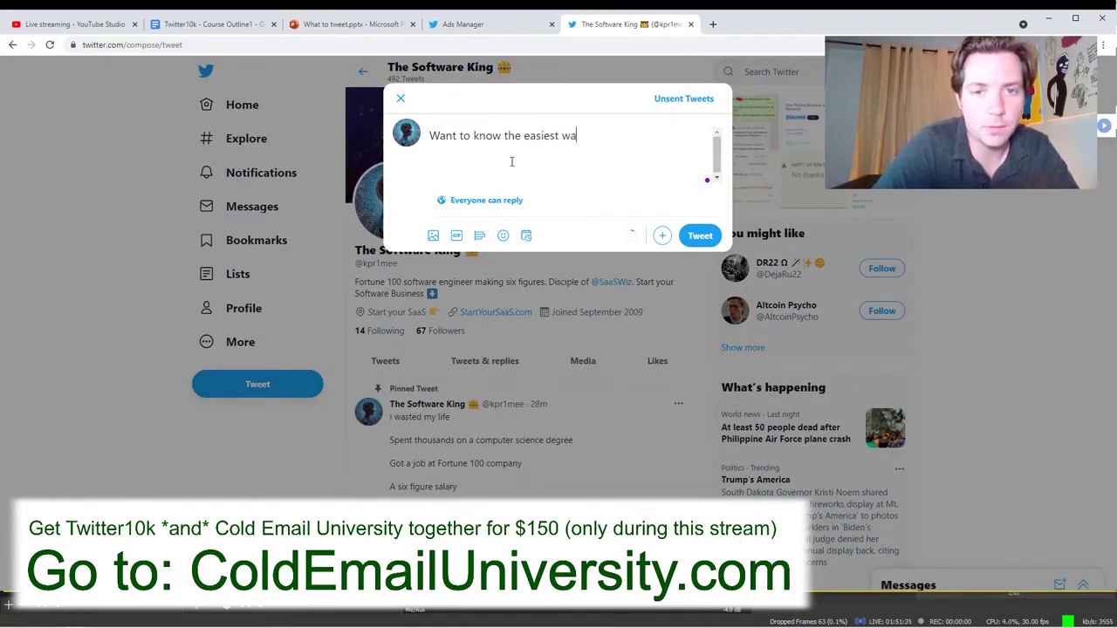
text(y to make $10,000?)
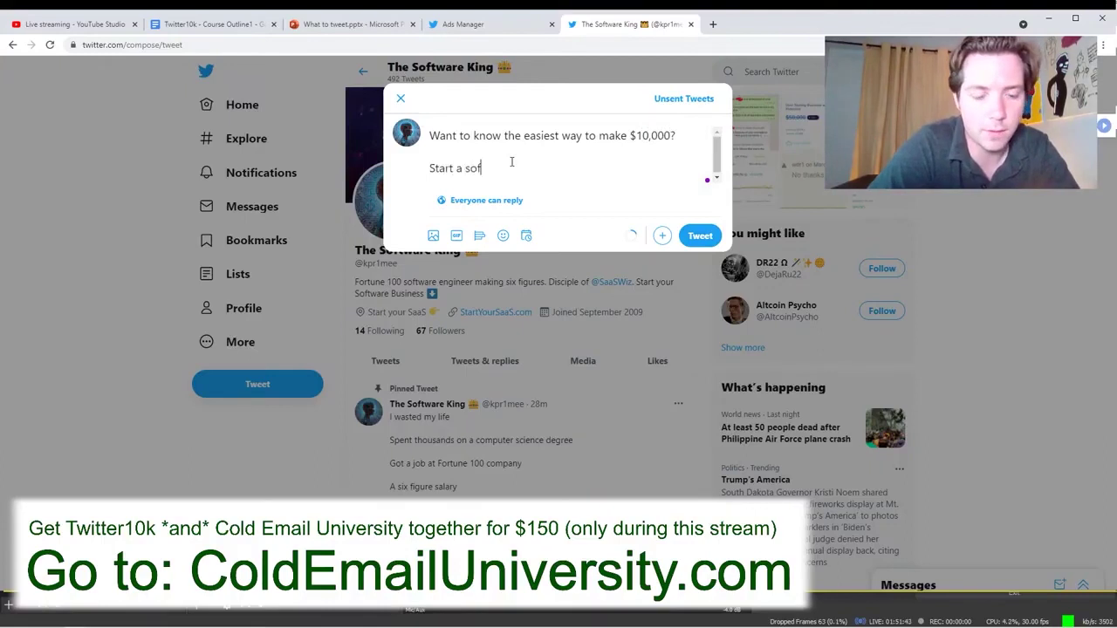
text(tware company)
key(Return)
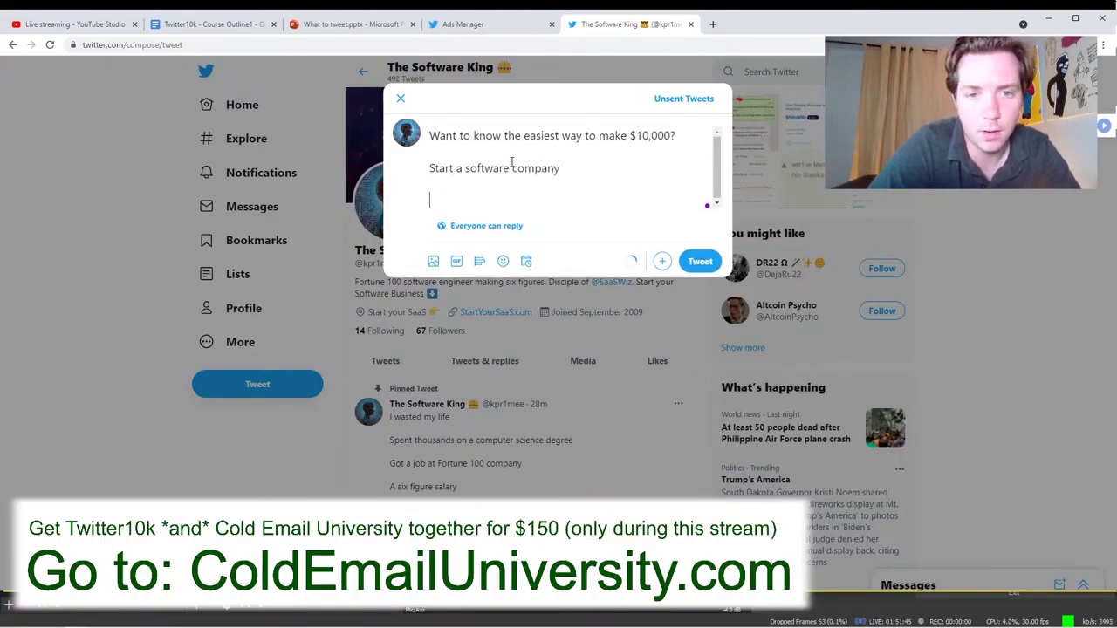
key(BackSpace)
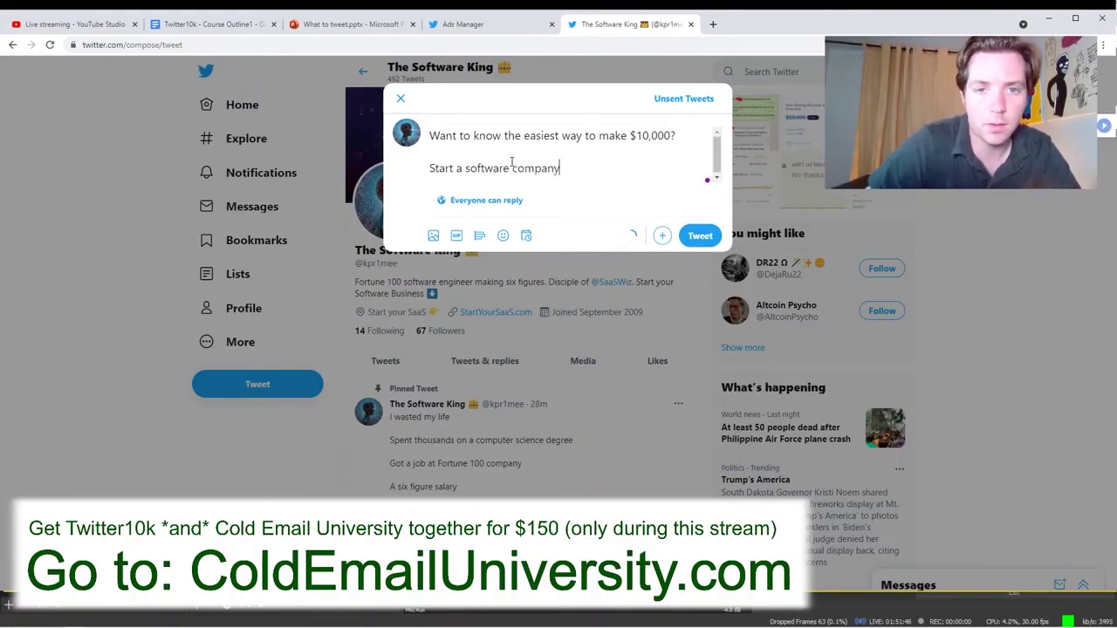
click(700, 236)
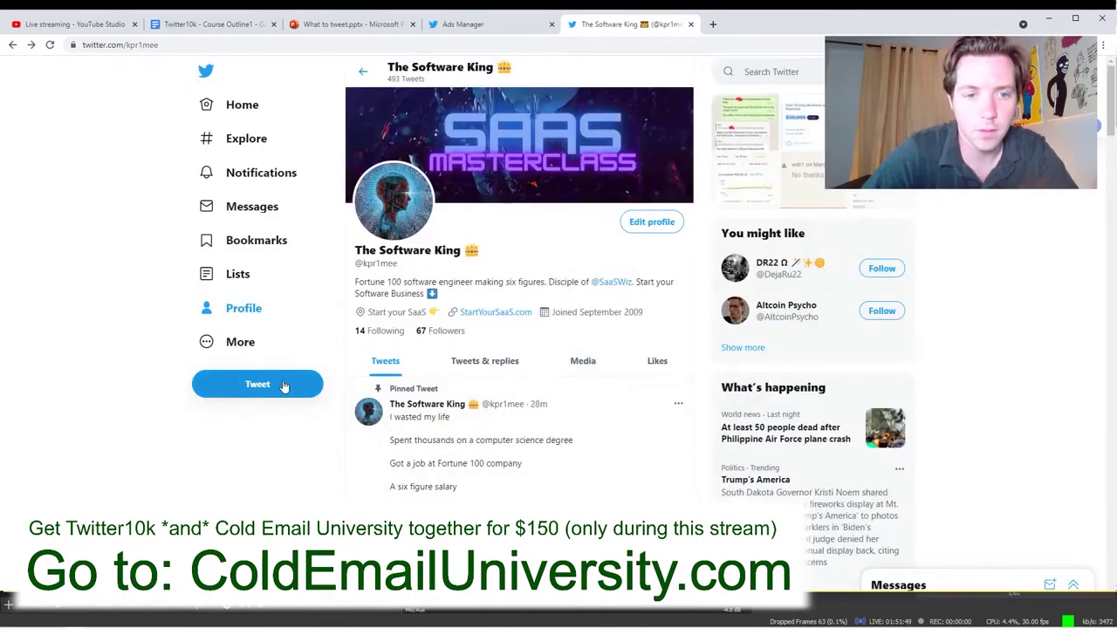
Post a tweet reading "Follow me for tips on how to make 6 figures by launching a SaaS (no coding skills required)".
click(288, 386)
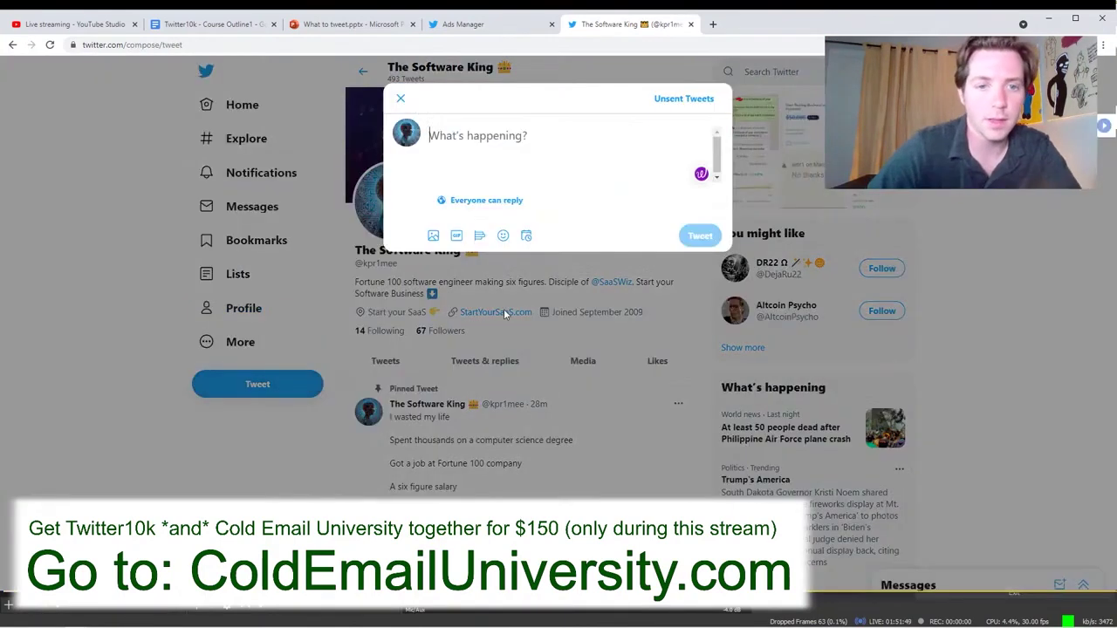
text(Follow me for)
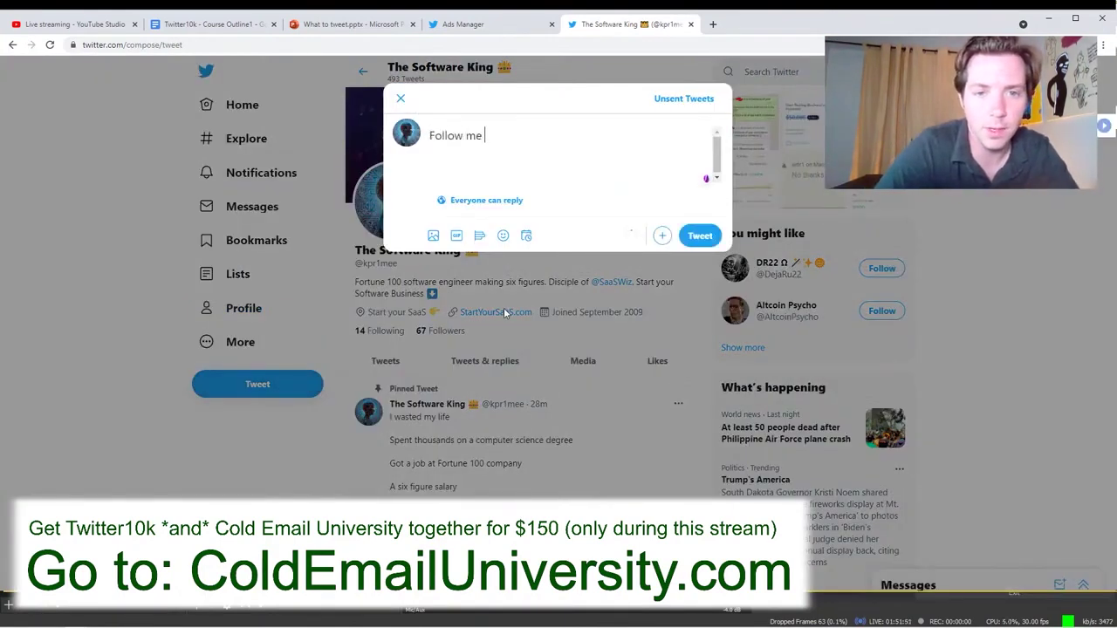
key(BackSpace)
key(BackSpace)
key(BackSpace)
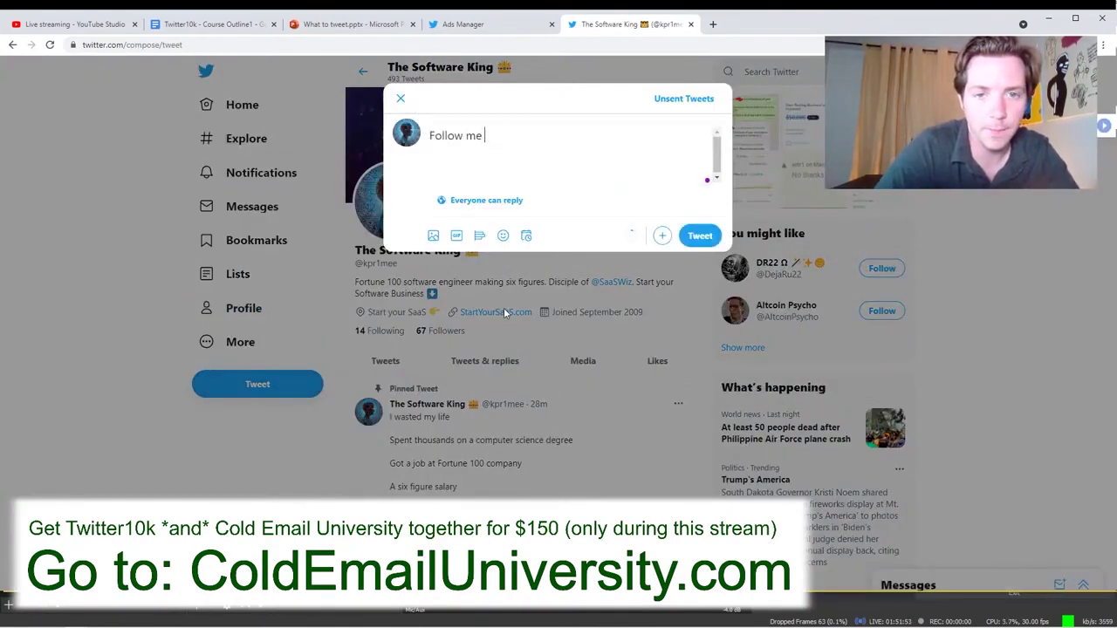
text(for tips on how to m)
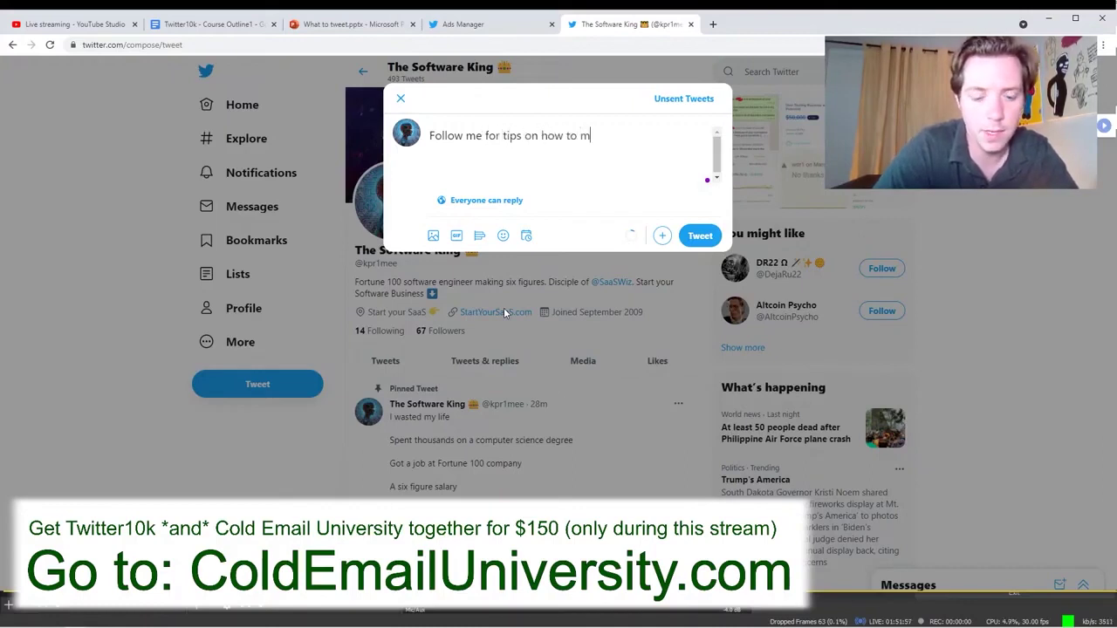
text(ake 6 figures)
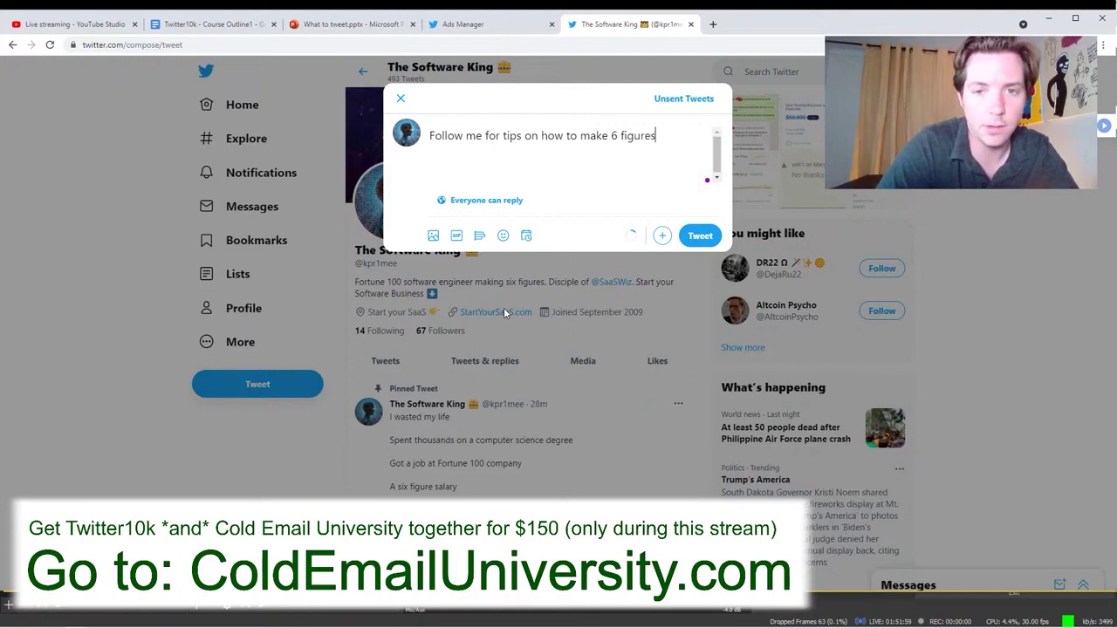
text( by lau)
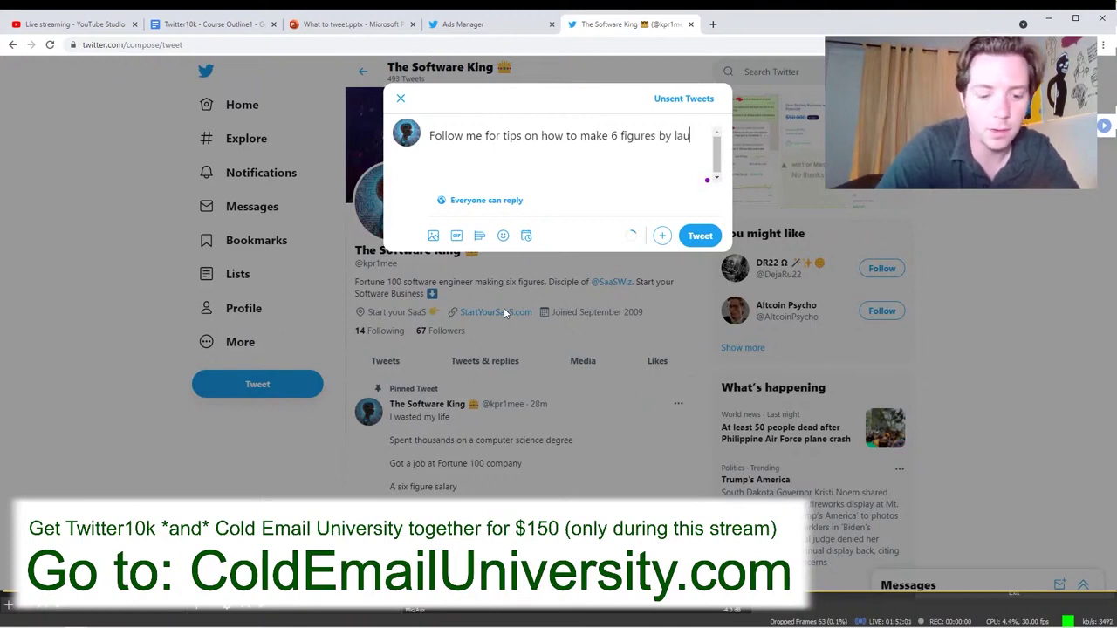
text(nching a SaaS ()
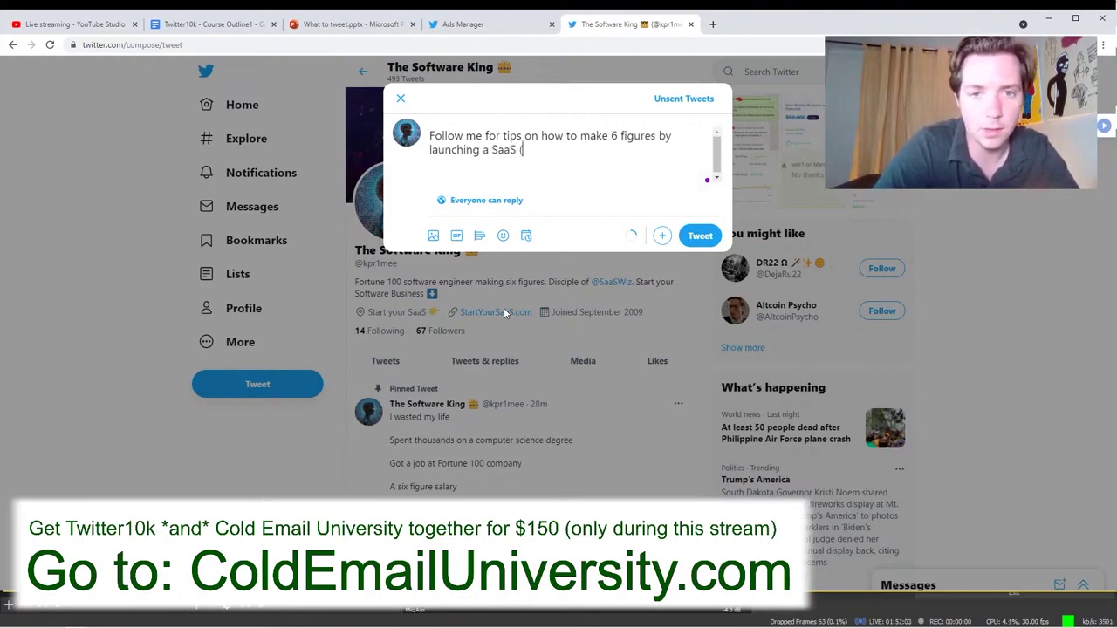
text(no coding skills req)
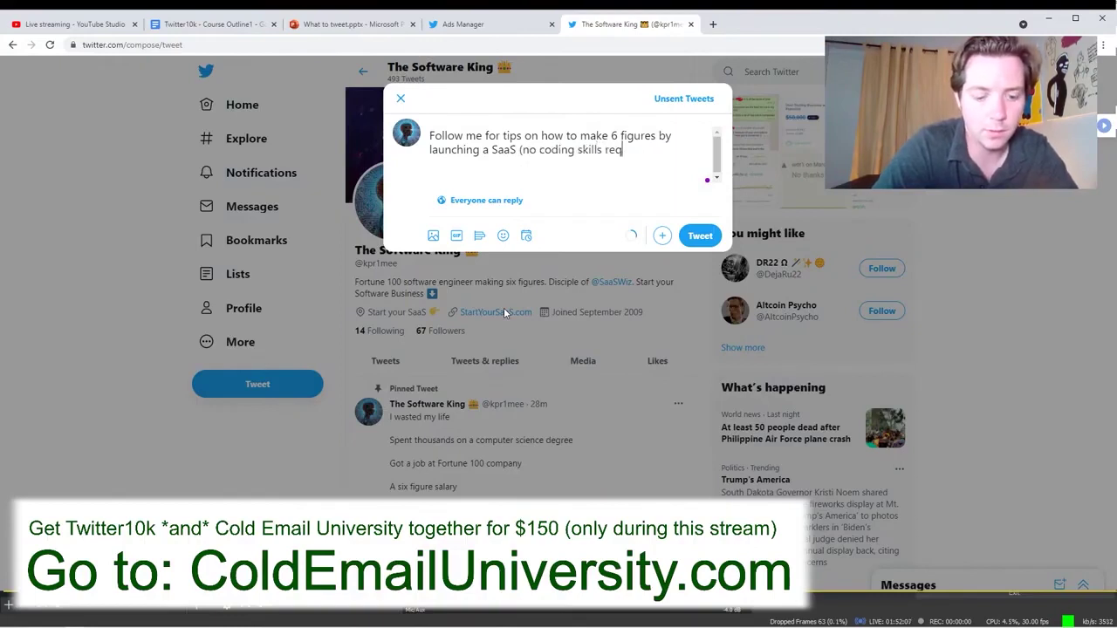
text(uired))
click(694, 234)
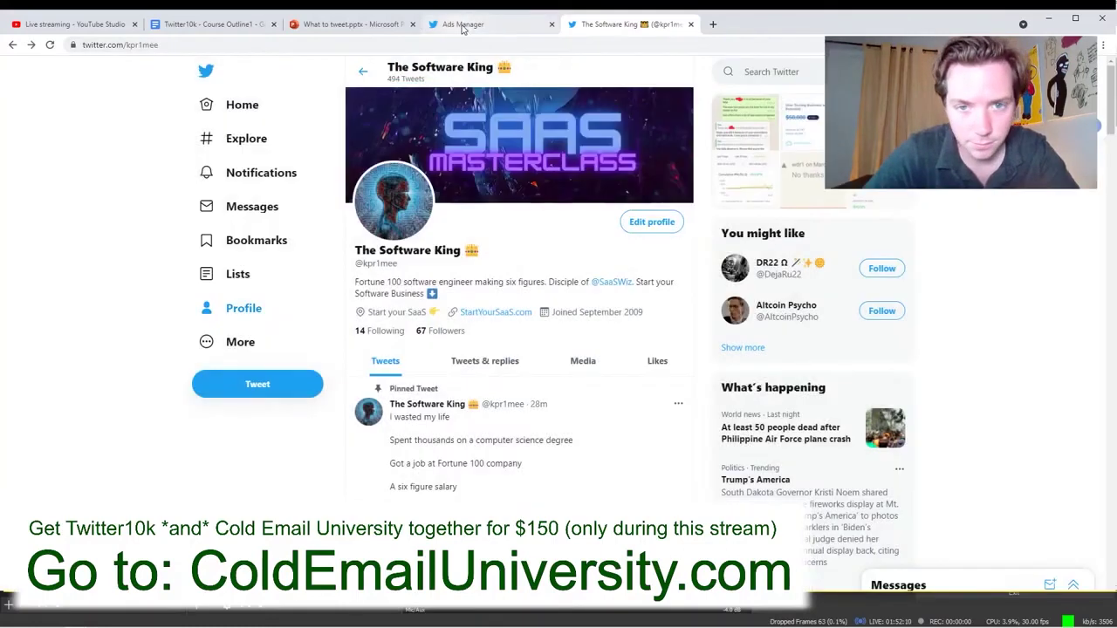
Add the two newly posted tweets, "Follow me for tips" and "Want to know the easiest way to make $10,000?", to the Software King Followers creatives and save.
click(462, 26)
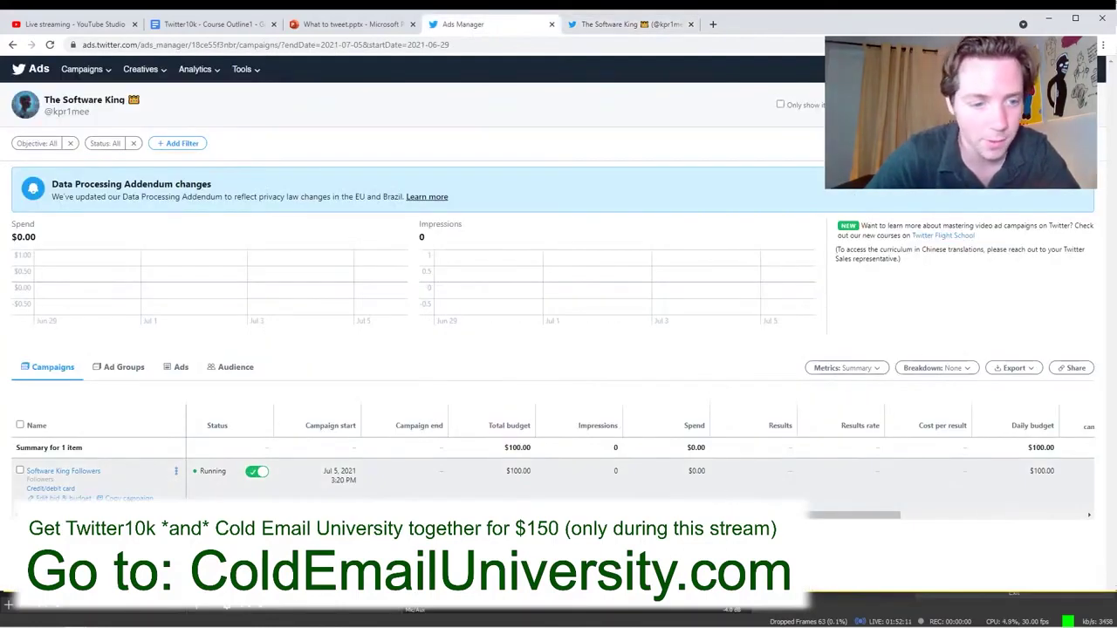
click(51, 469)
click(119, 495)
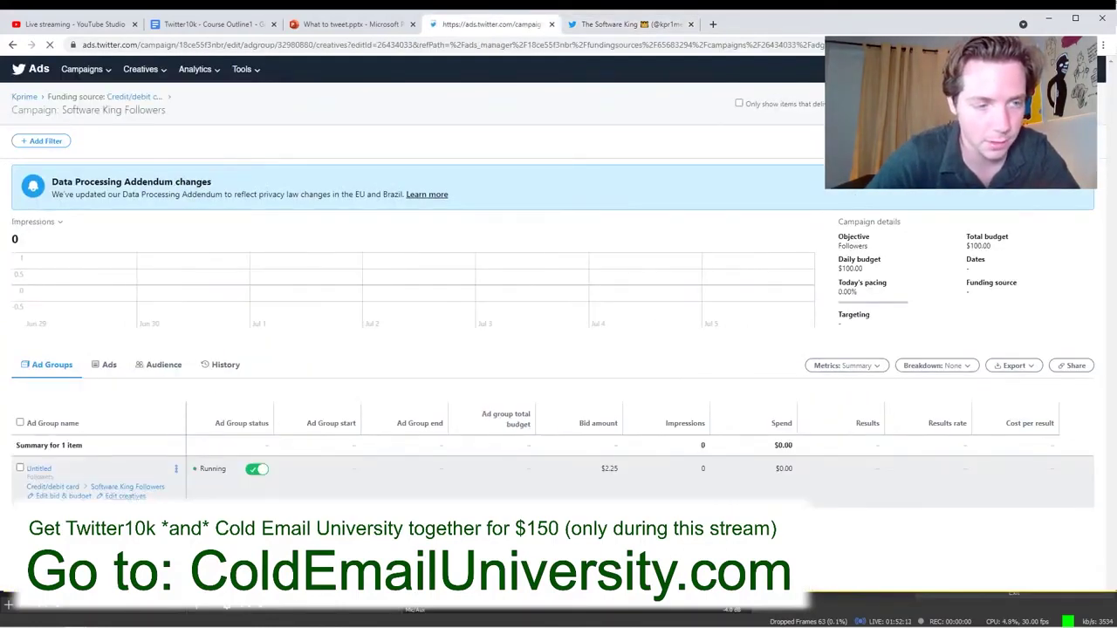
click(75, 25)
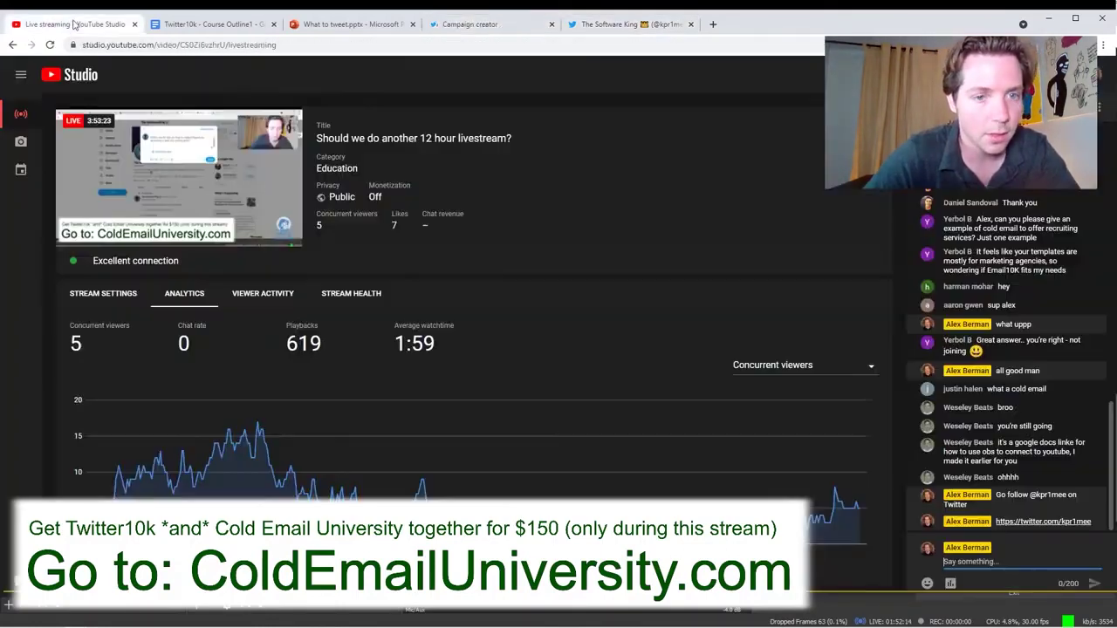
click(461, 31)
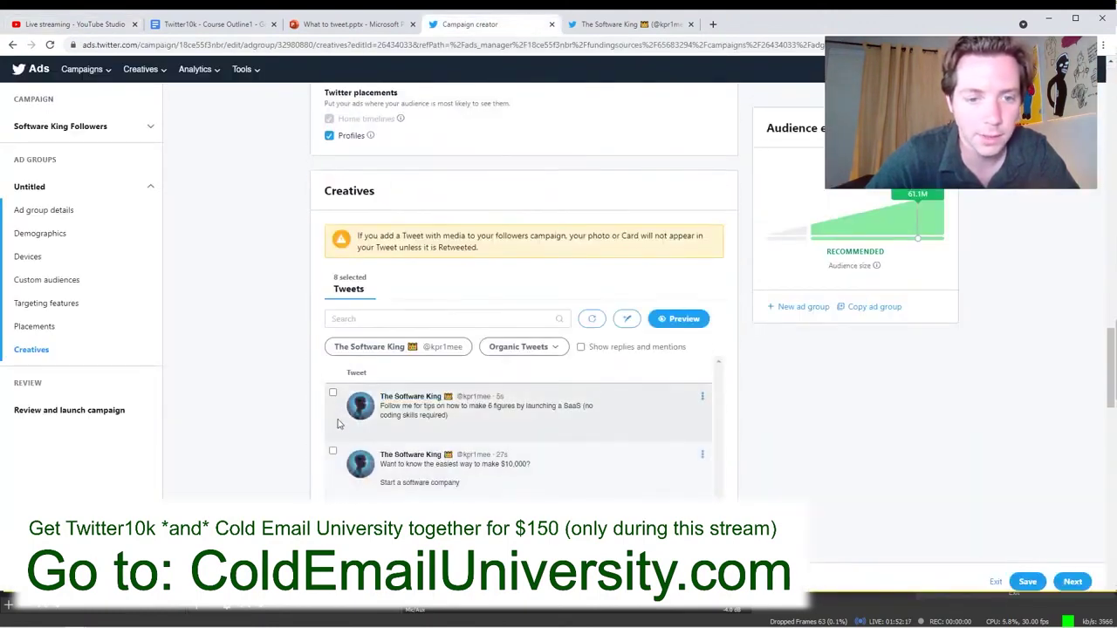
click(333, 392)
click(333, 451)
scroll(611, 436, down, 3)
click(1028, 581)
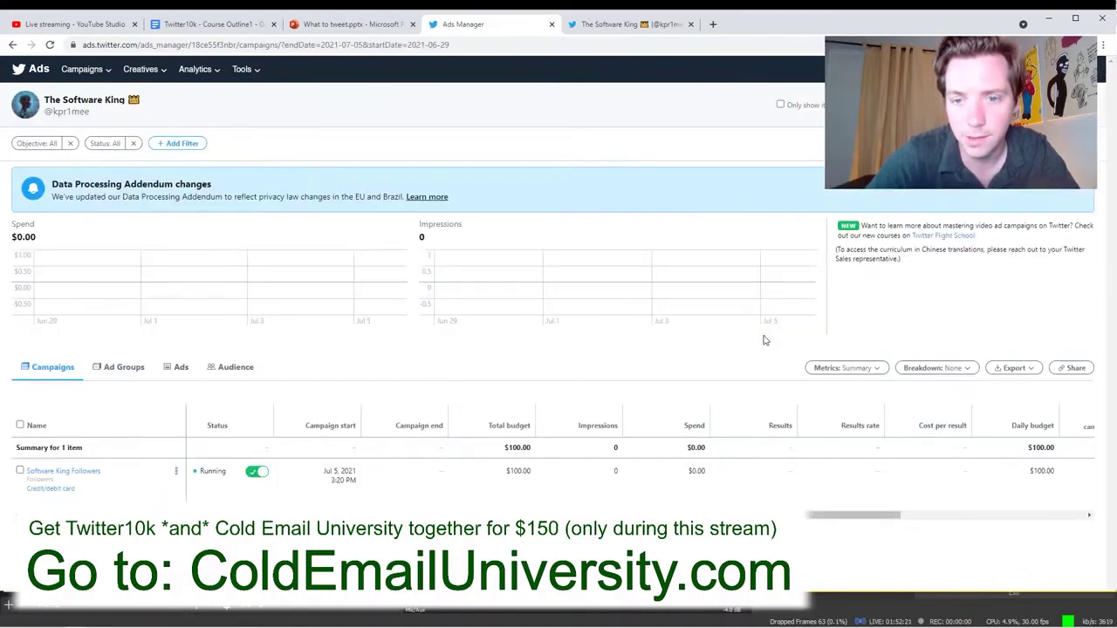
Check the recent tweets on the Twitter home timeline and the ad group listed under the Software King Followers campaign.
click(626, 24)
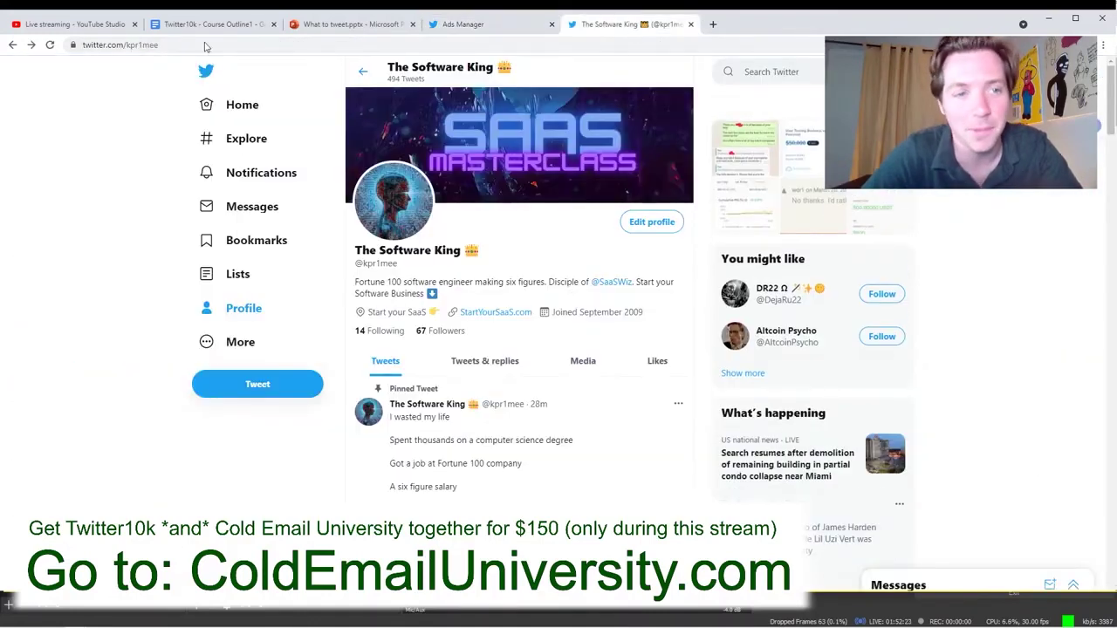
click(239, 103)
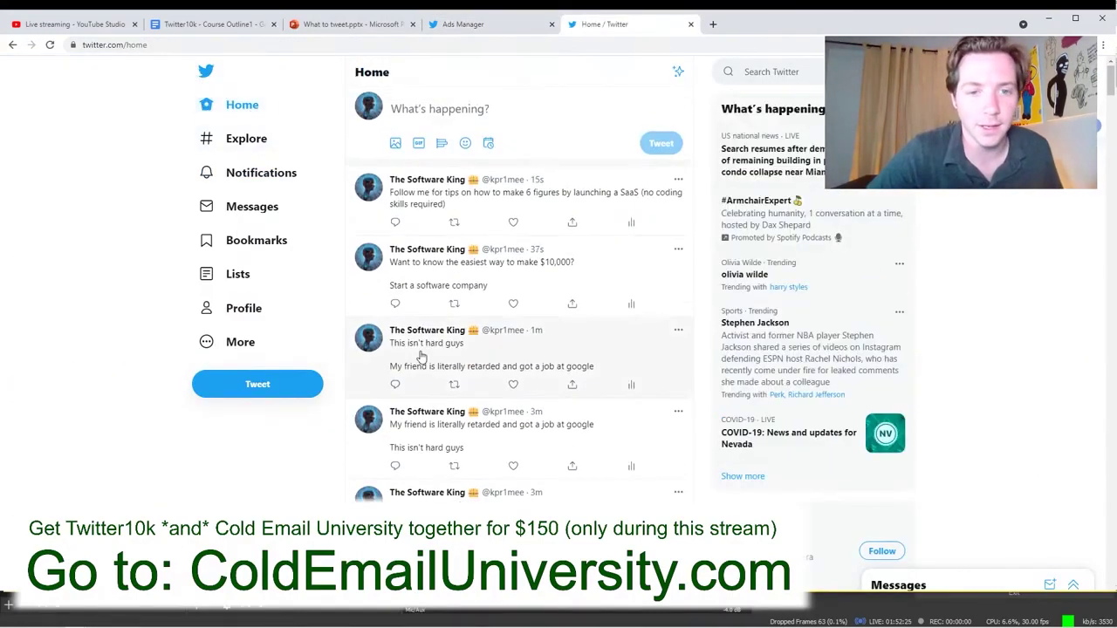
click(471, 24)
click(52, 471)
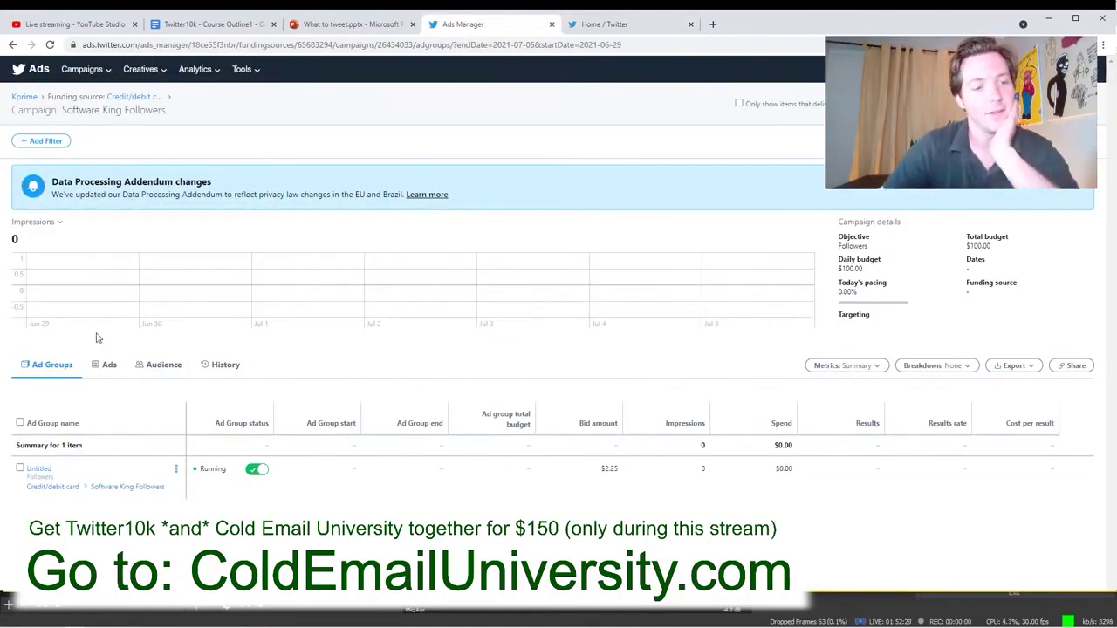
click(39, 68)
click(122, 24)
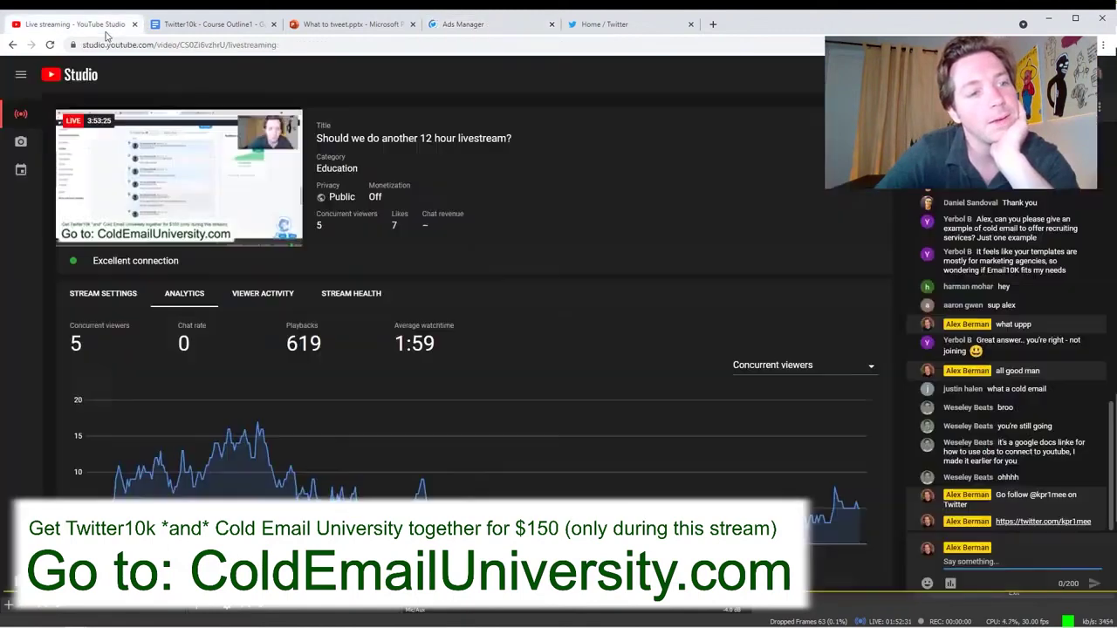
click(585, 24)
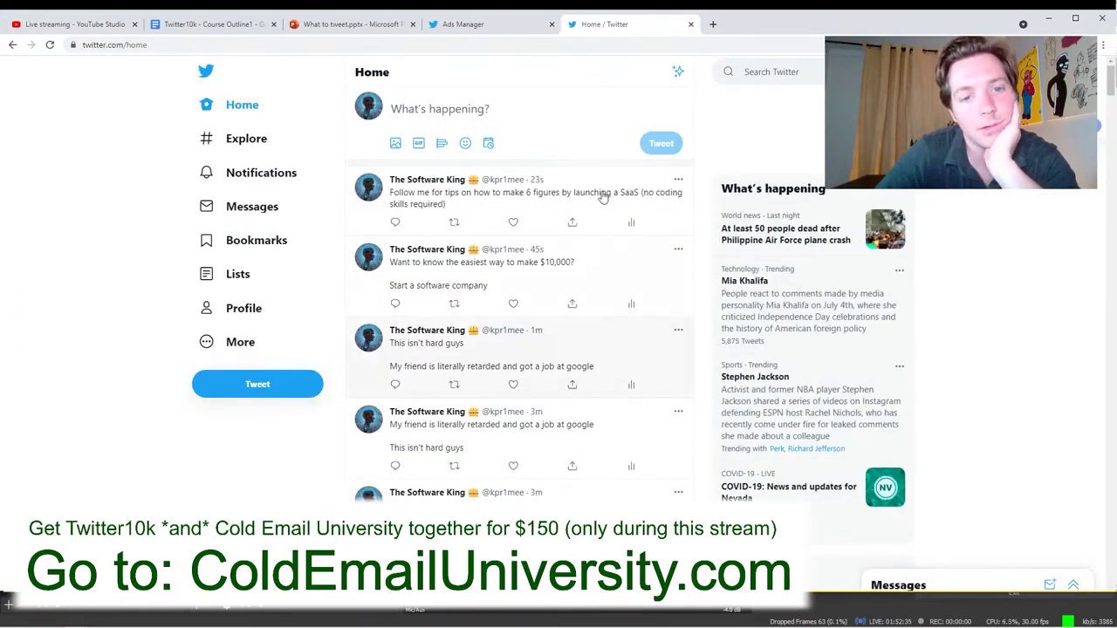
scroll(581, 254, down, 2)
click(275, 316)
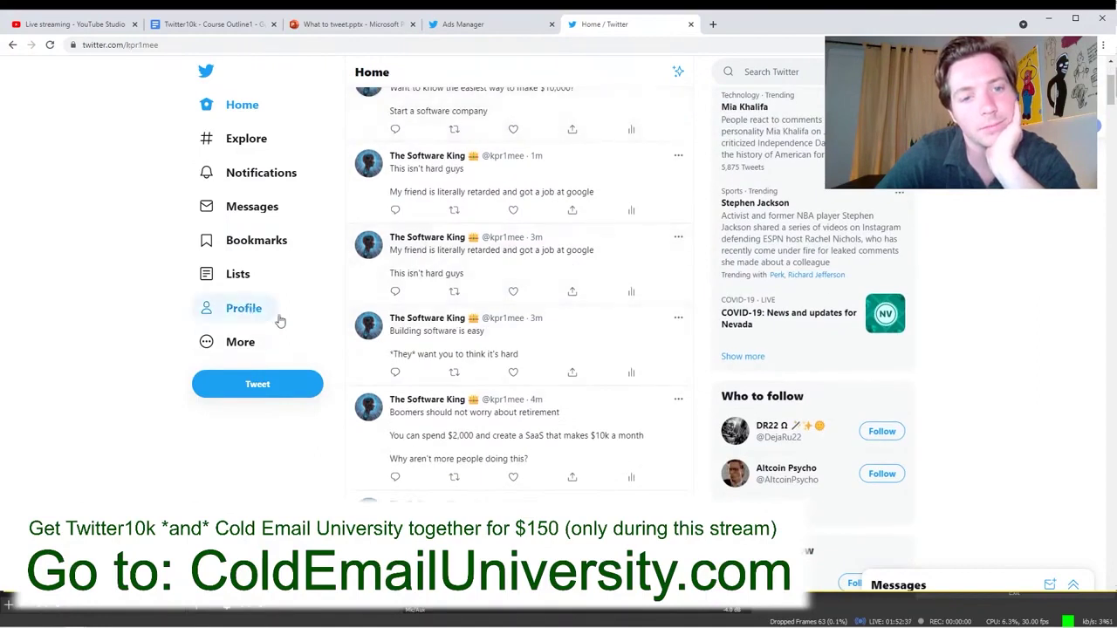
Review which tweets are selected as creatives in the Software King Followers ad group, then return to the campaign overview.
click(462, 24)
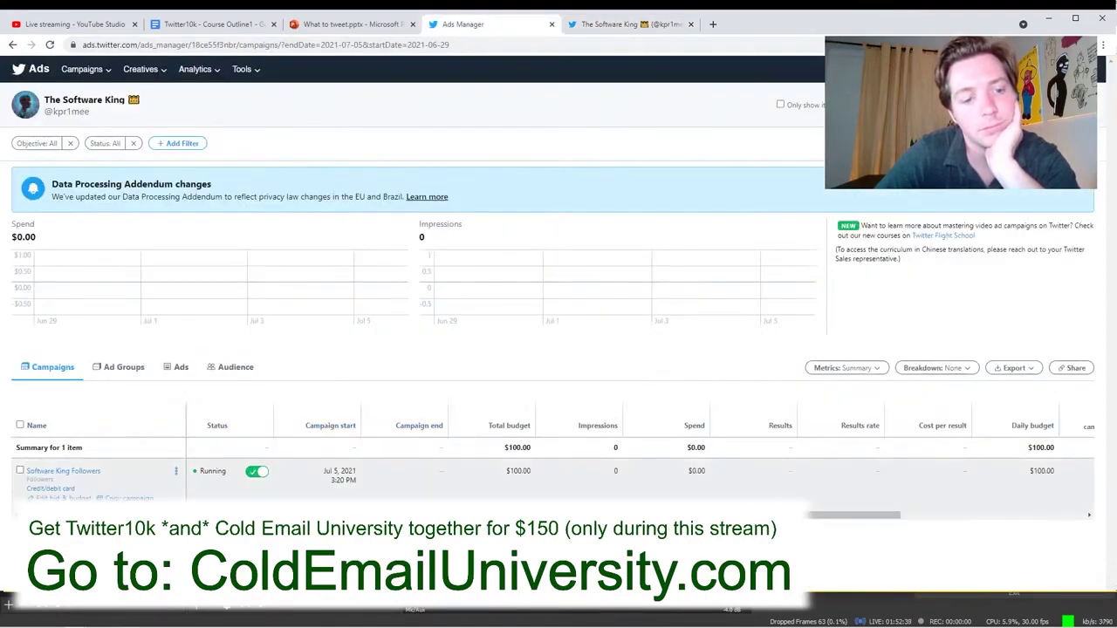
click(83, 472)
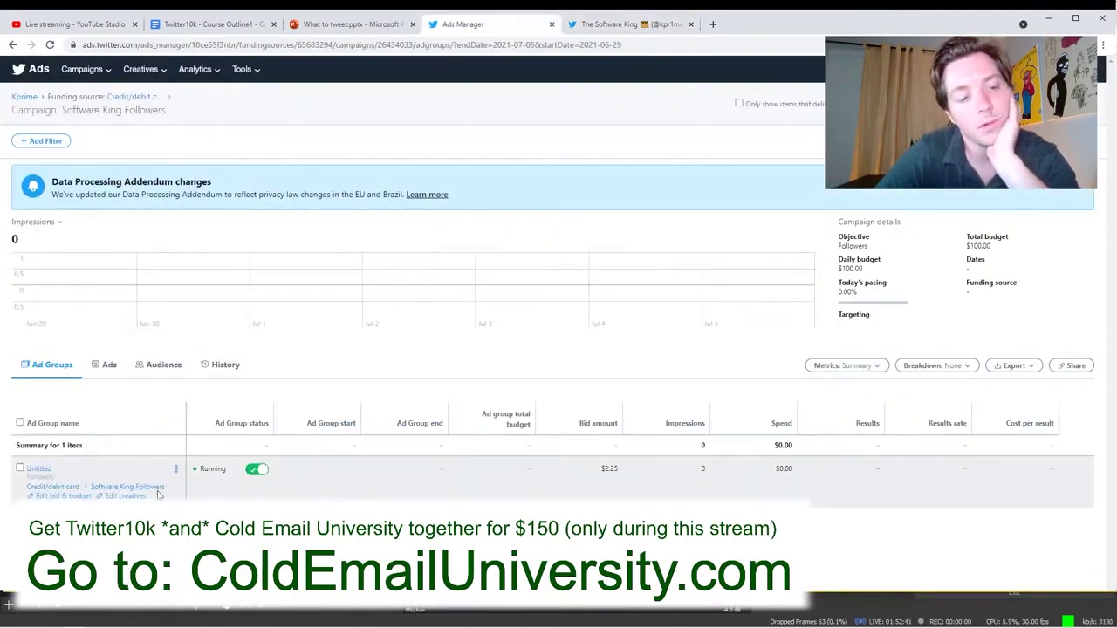
click(125, 496)
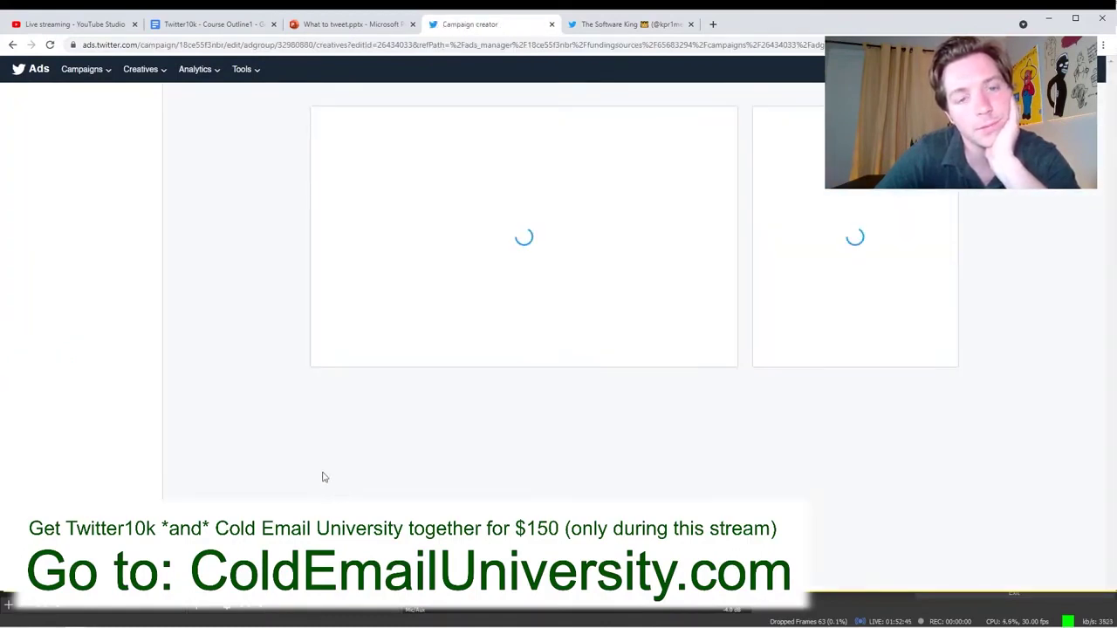
scroll(279, 444, down, 10)
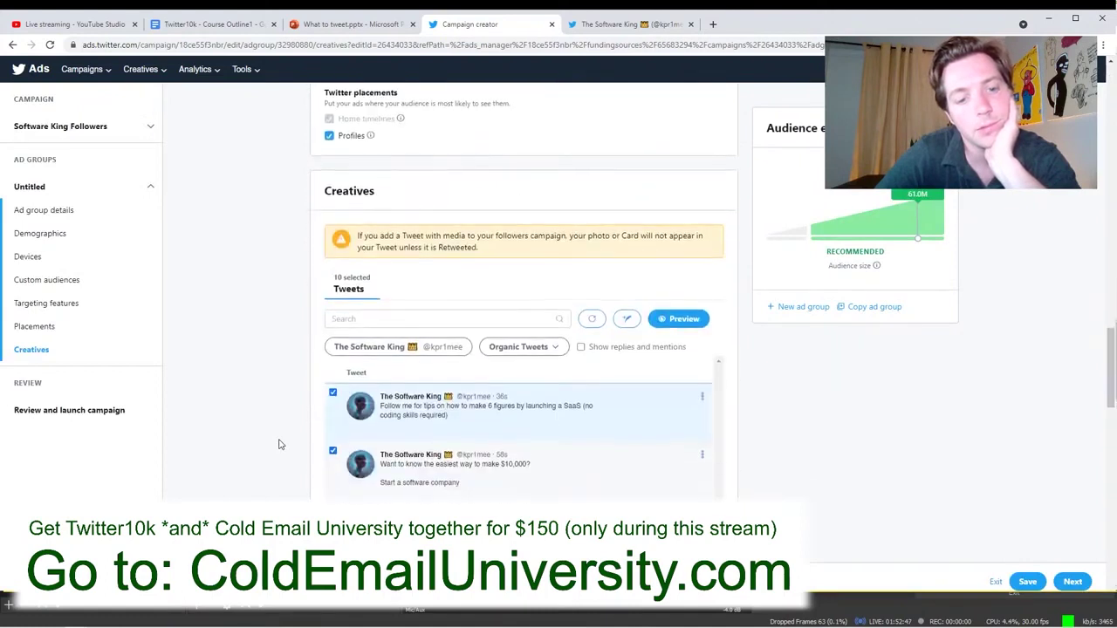
scroll(279, 444, down, 3)
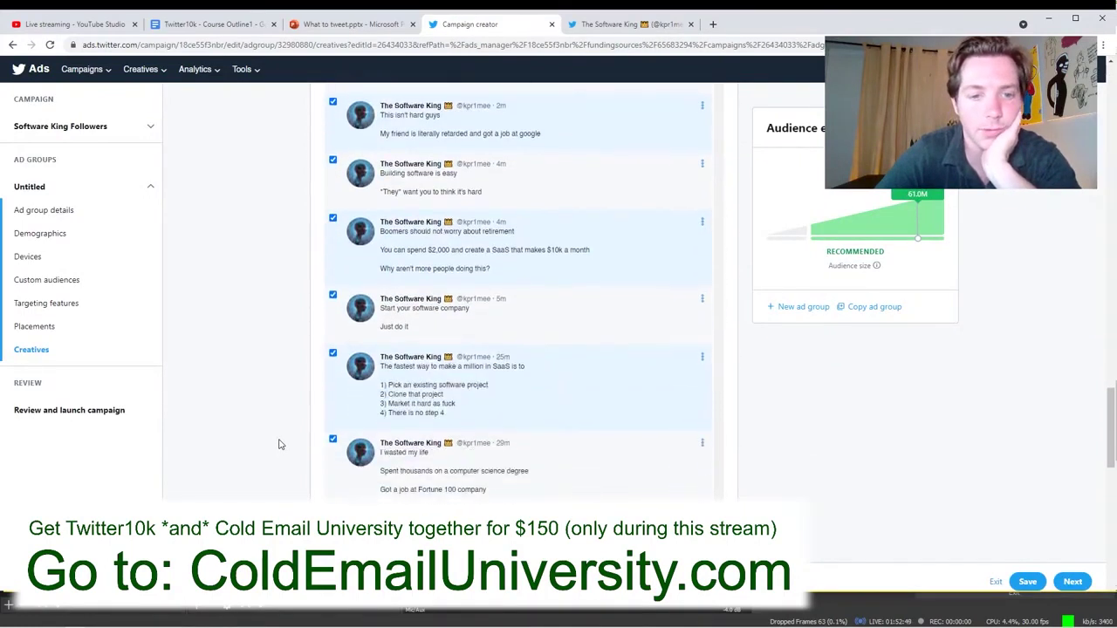
scroll(593, 357, up, 5)
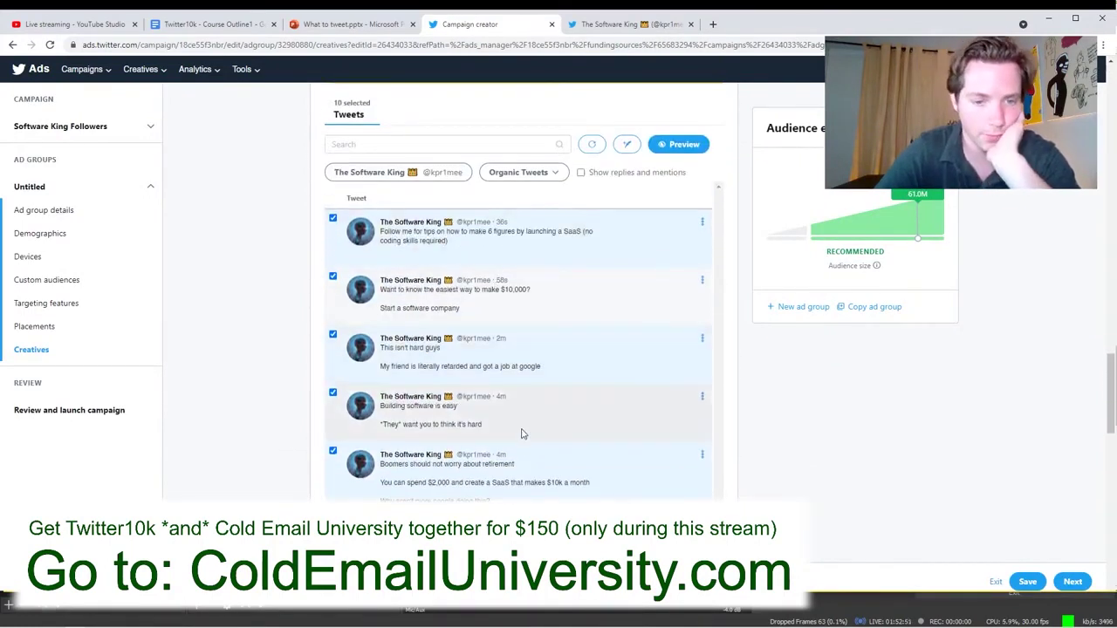
scroll(518, 432, down, 2)
scroll(497, 421, down, 3)
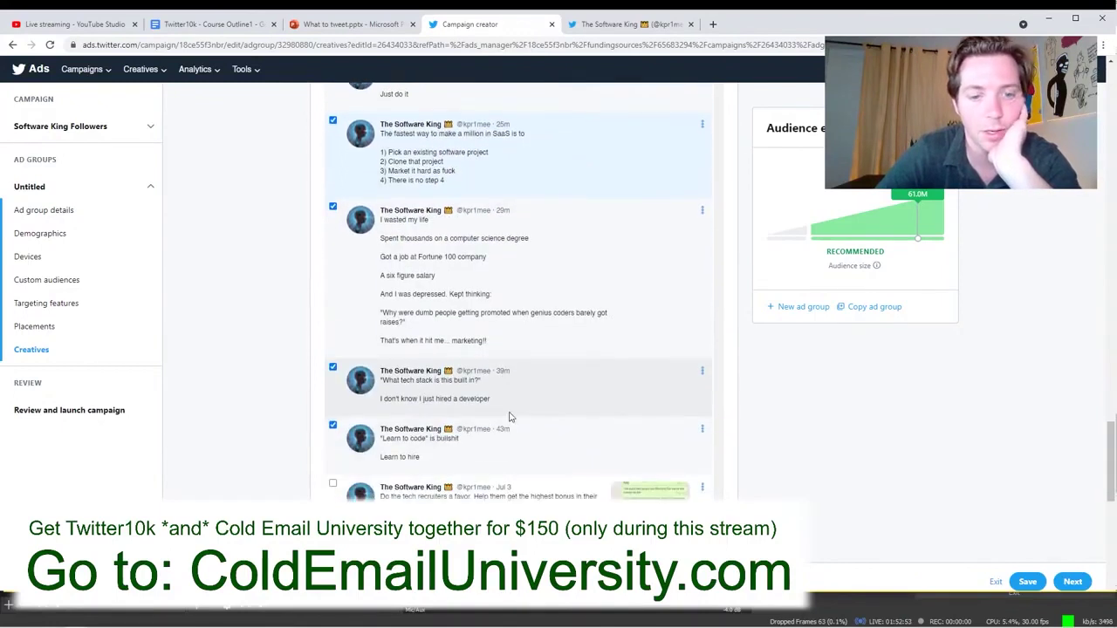
click(1067, 586)
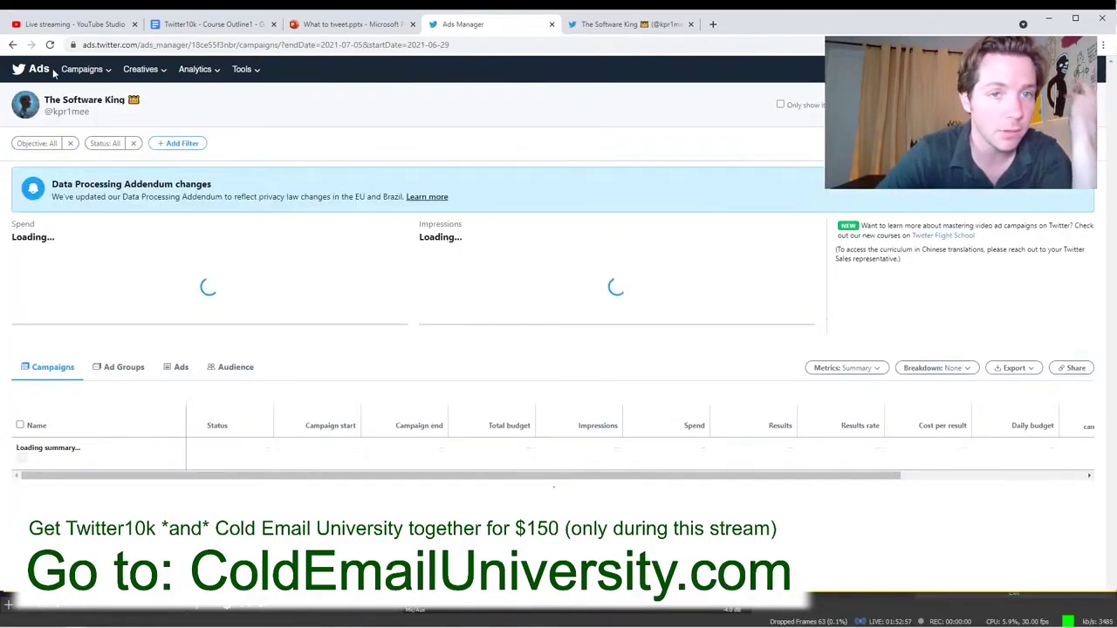
click(650, 29)
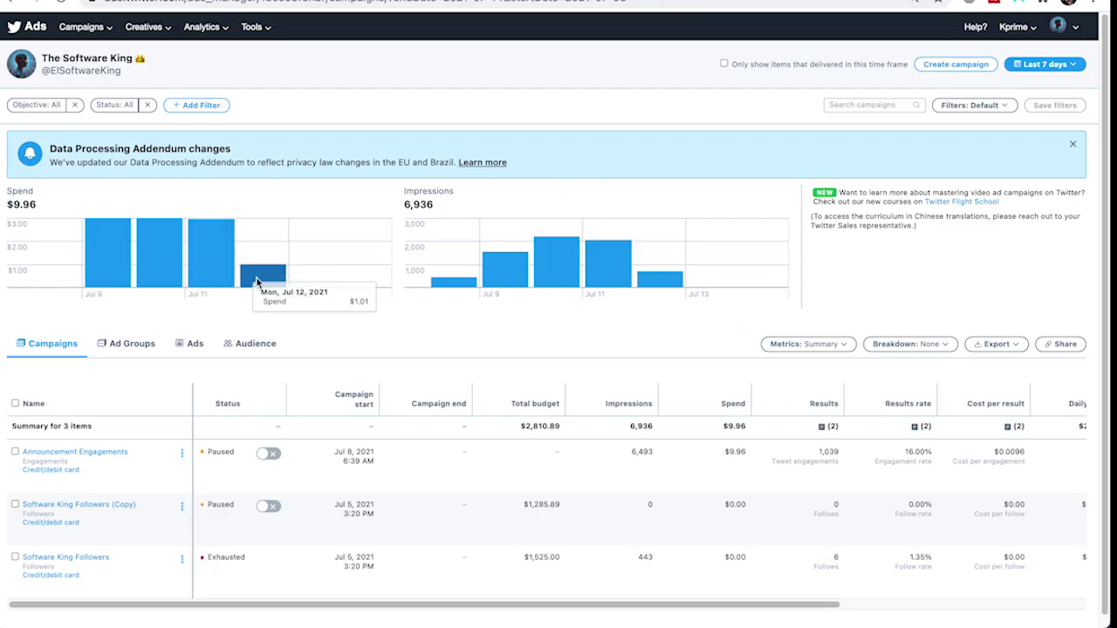
Create a new campaign with the Followers objective and name it "ElSoftwareKing Followers".
scroll(219, 419, down, 1)
mouse_move(65, 522)
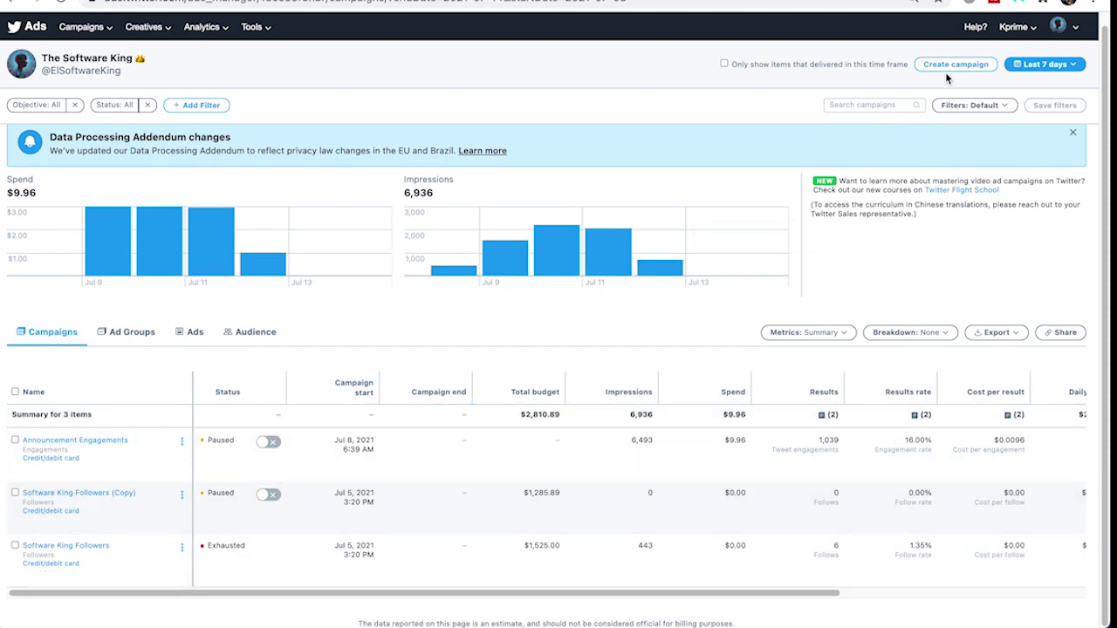
click(947, 66)
click(512, 468)
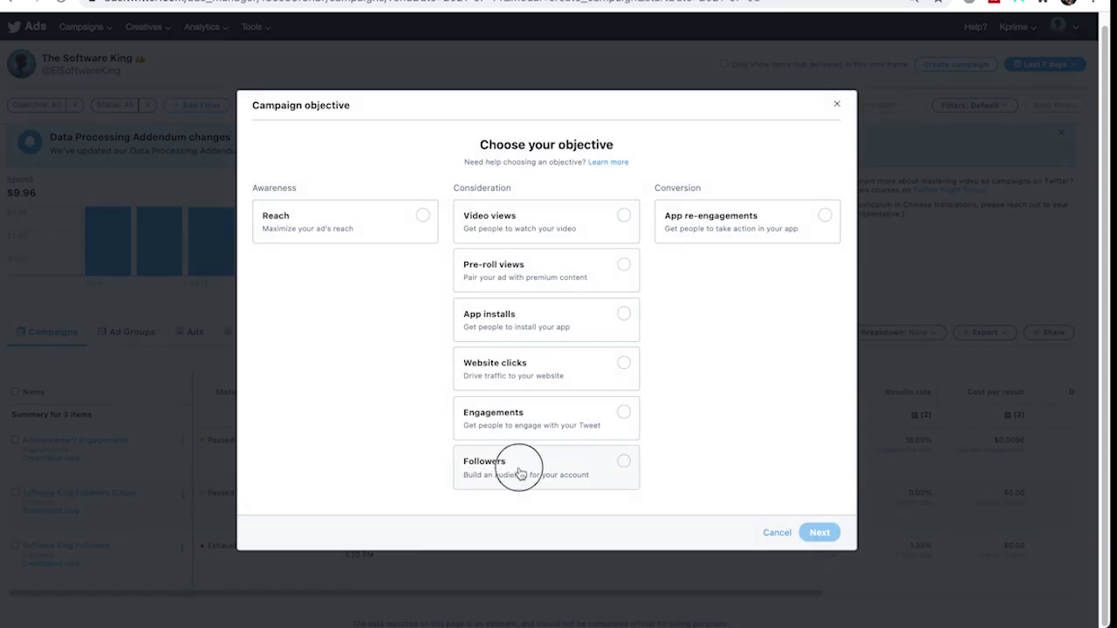
click(816, 534)
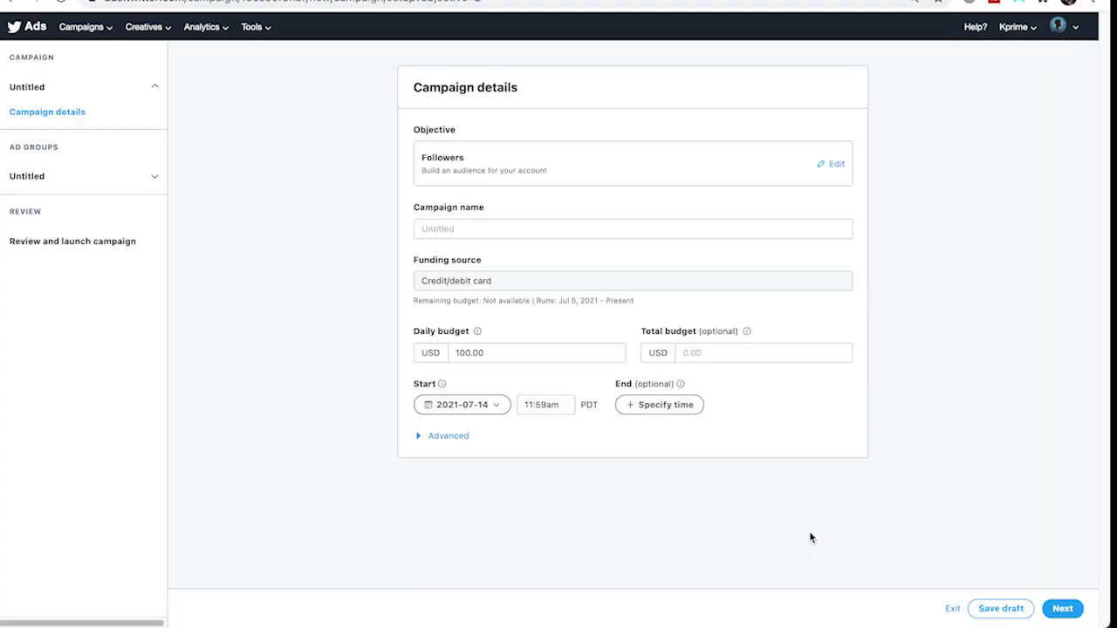
click(493, 228)
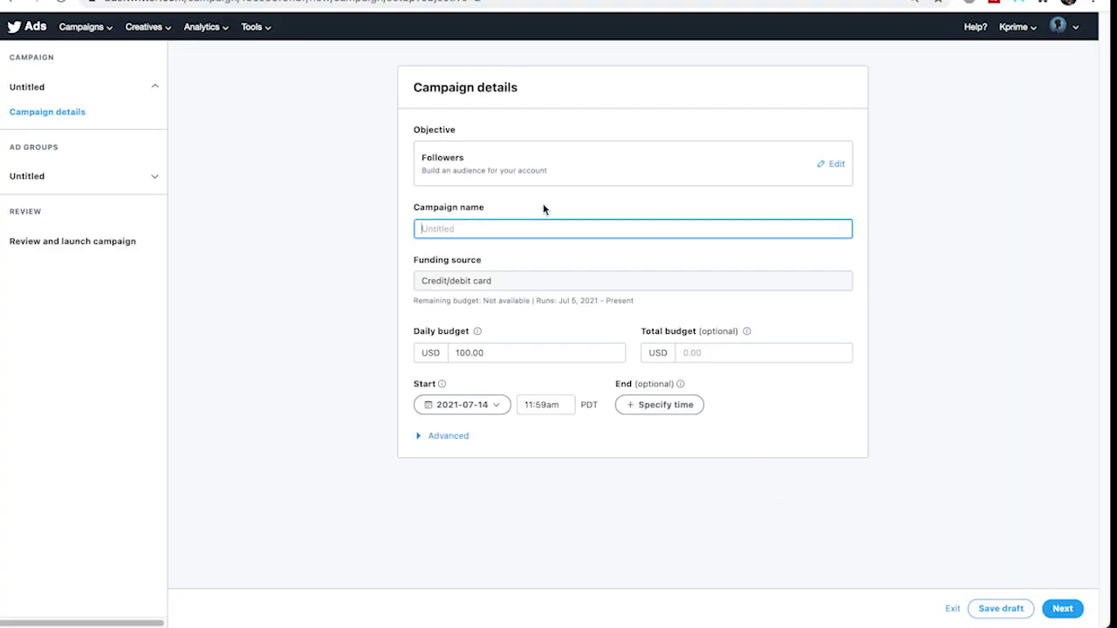
text(ElSoftwareKing Followers)
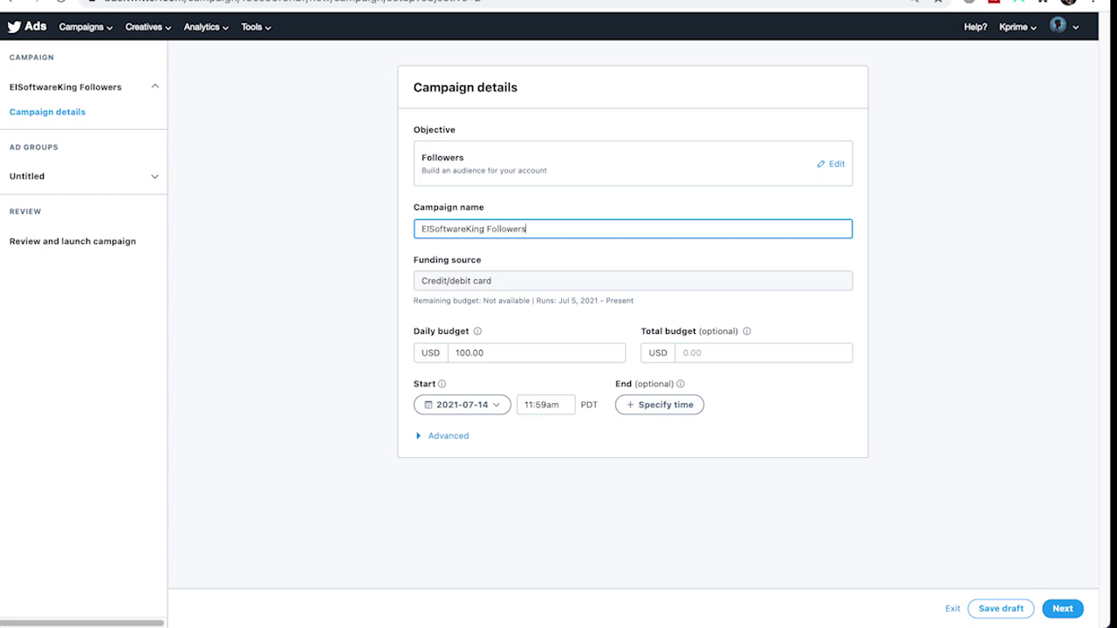
Calculate 10/.15 in the browser's address bar without leaving the campaign details page.
click(427, 349)
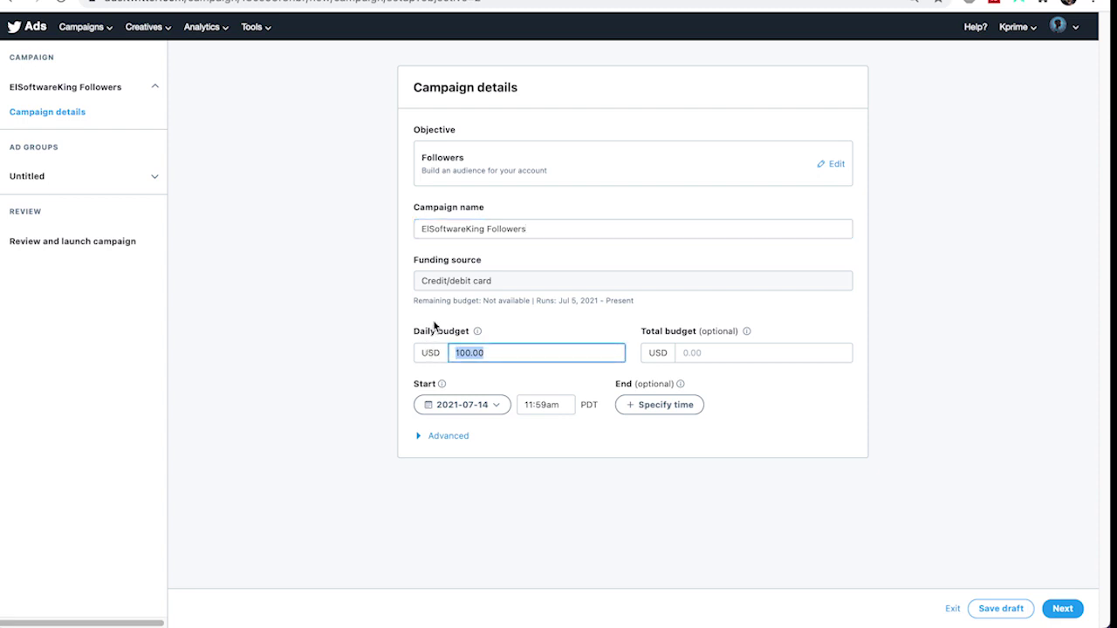
click(393, 3)
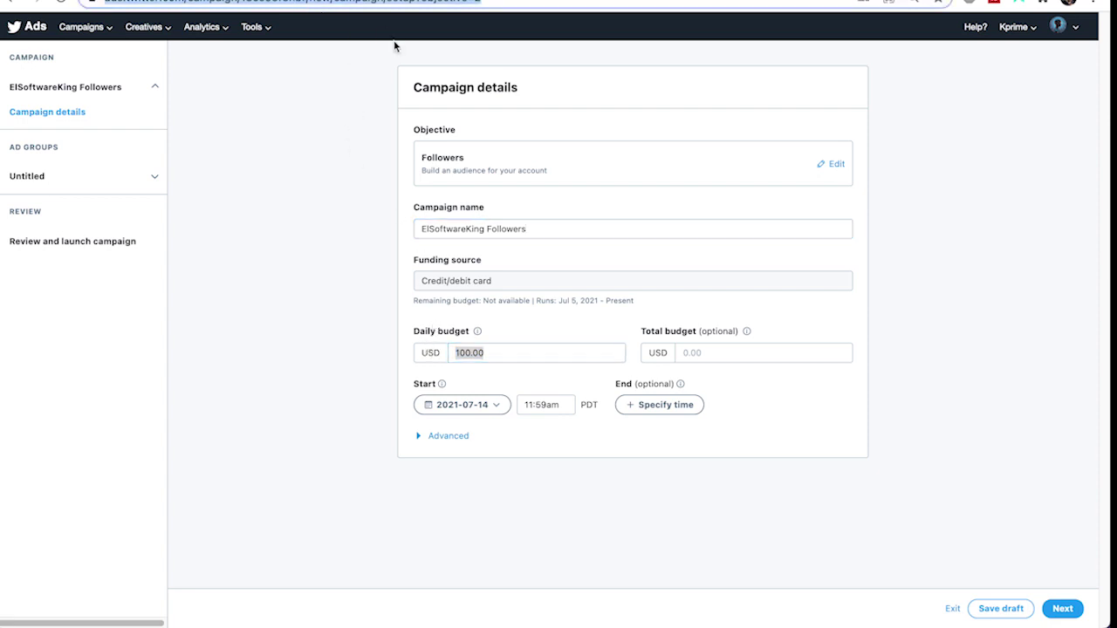
text(10)
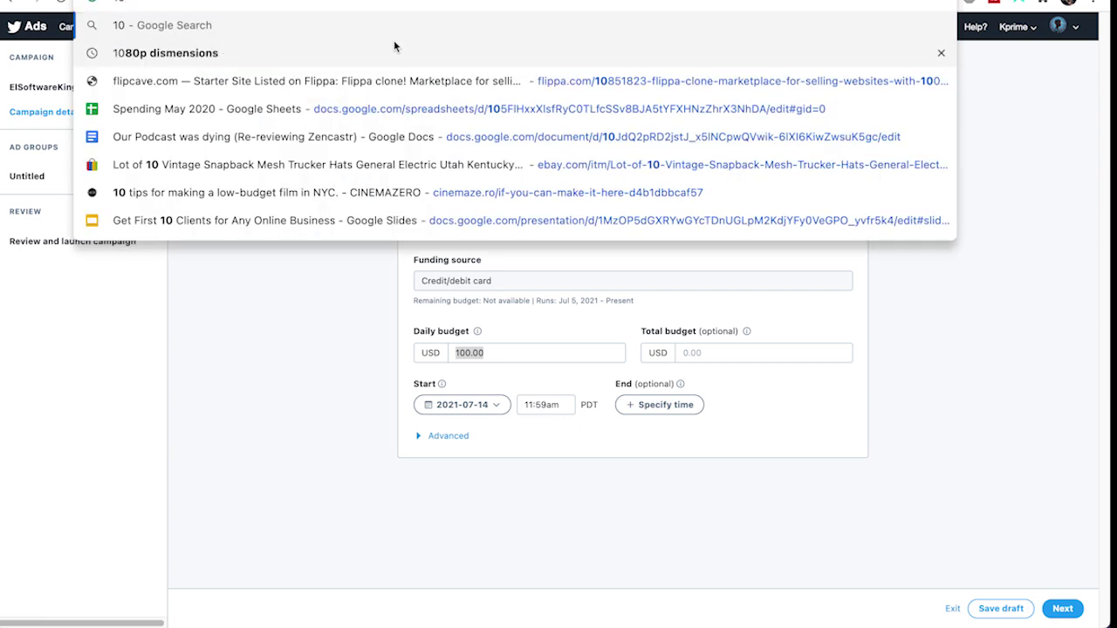
text(/.15)
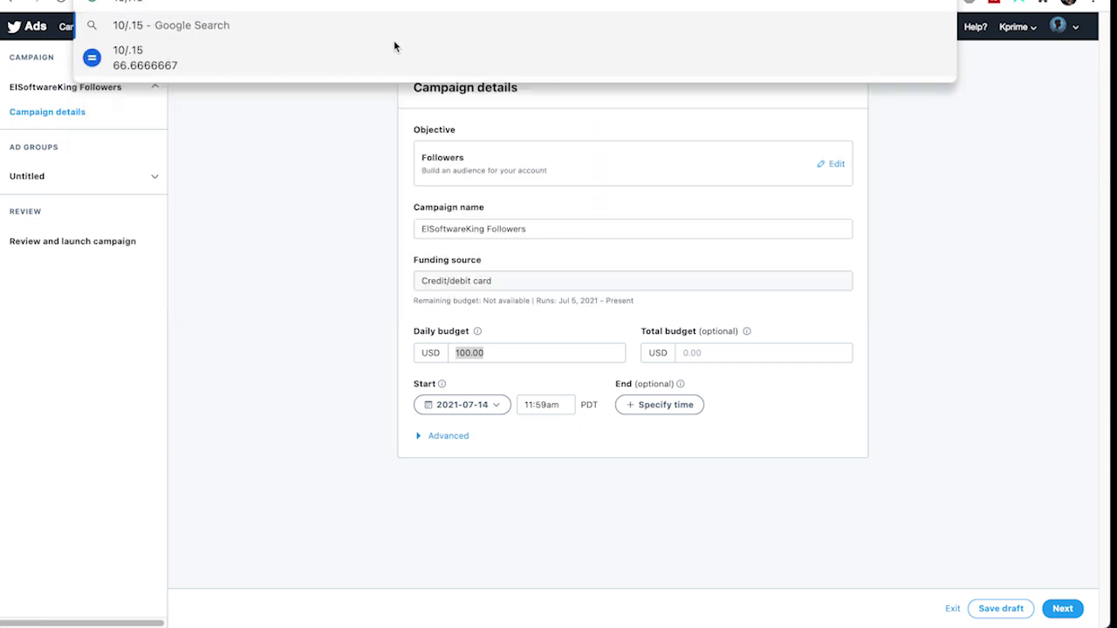
click(441, 322)
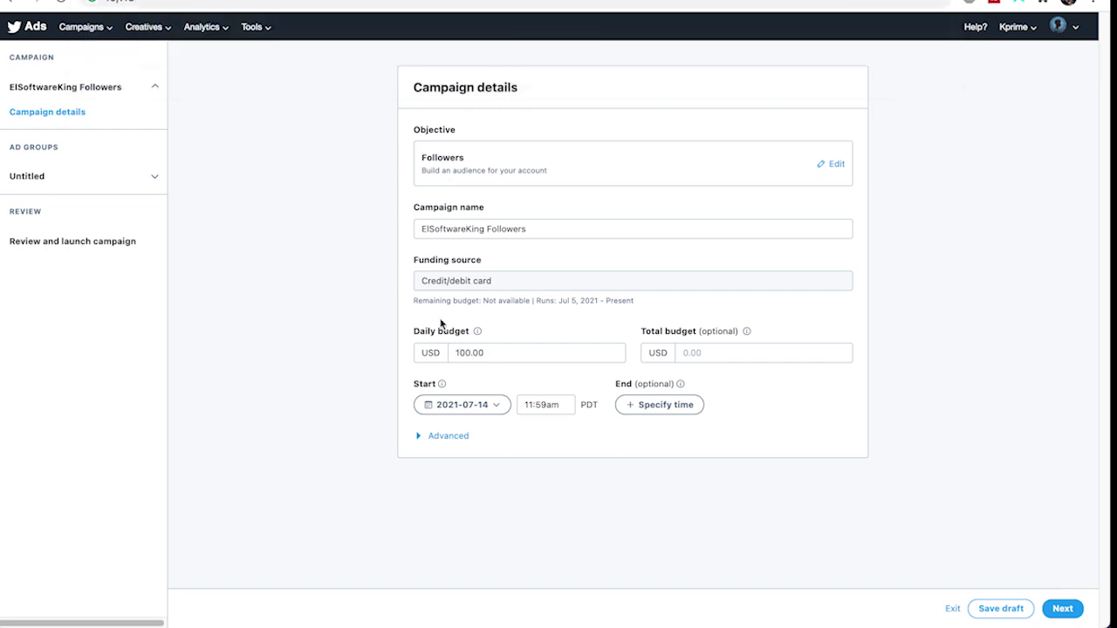
Set the campaign's daily budget to 10.00 USD.
click(432, 358)
text(1)
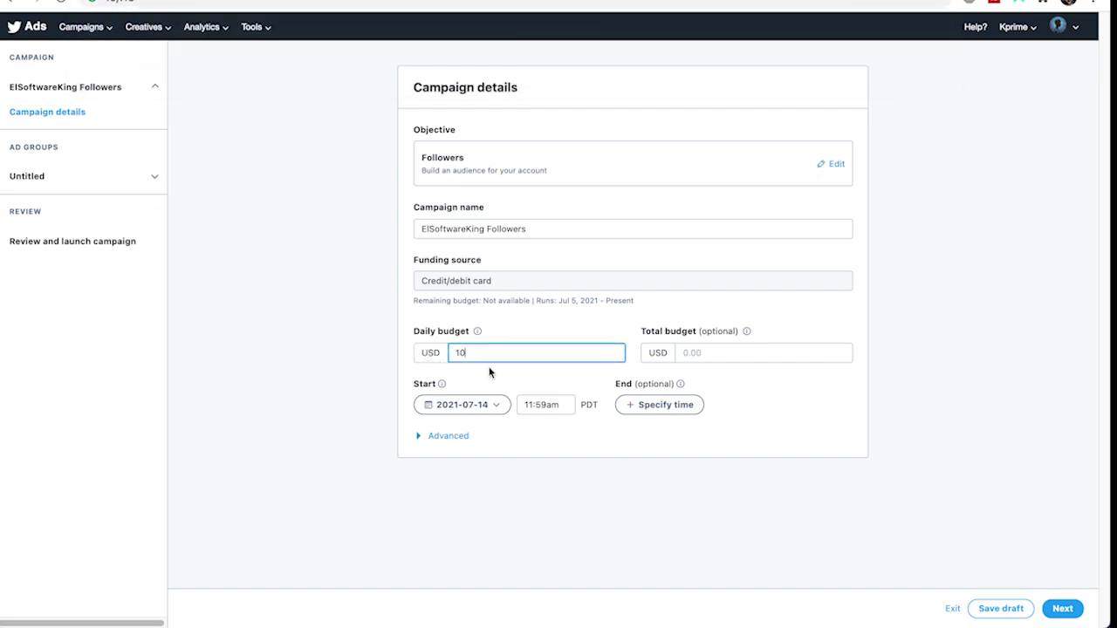
text(0)
click(532, 473)
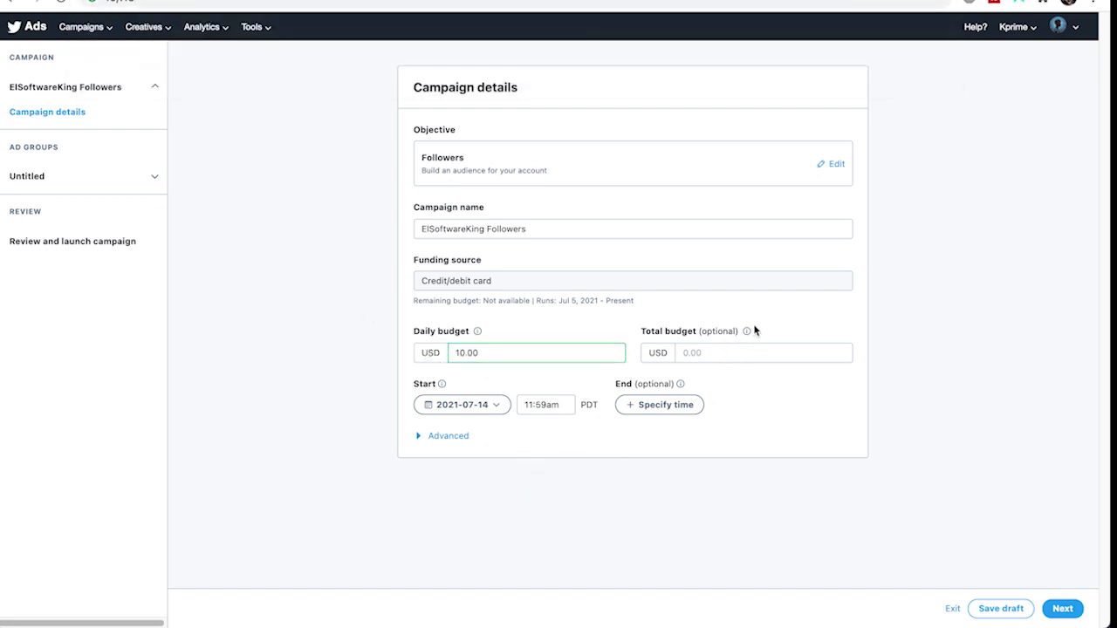
Continue to the ad group settings and remove United States from the targeted locations.
click(1062, 608)
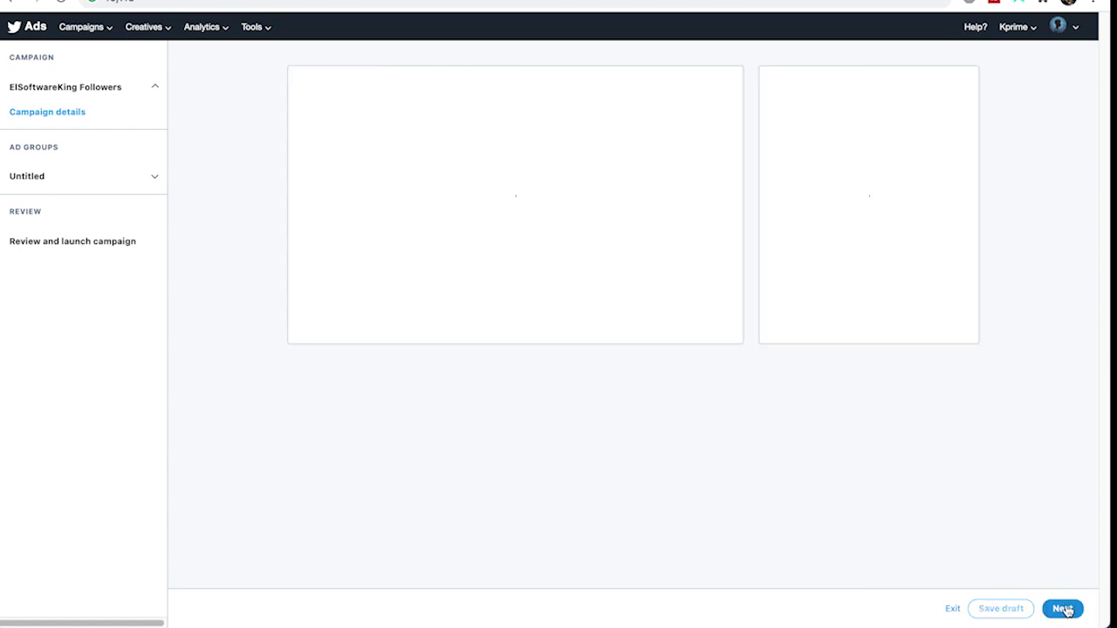
scroll(519, 258, down, 3)
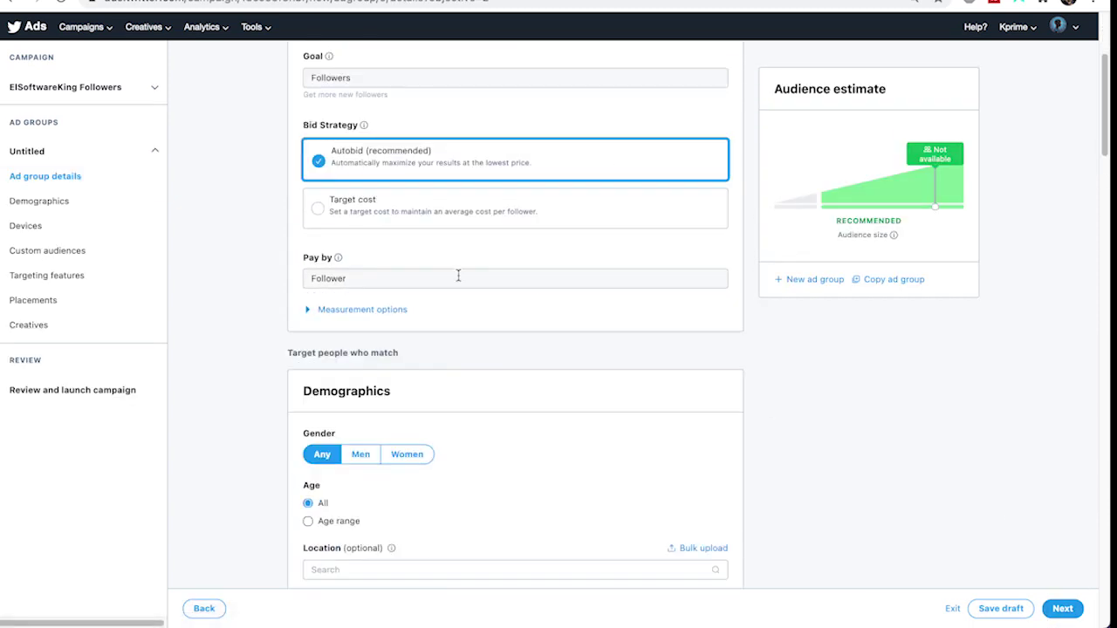
scroll(487, 322, down, 5)
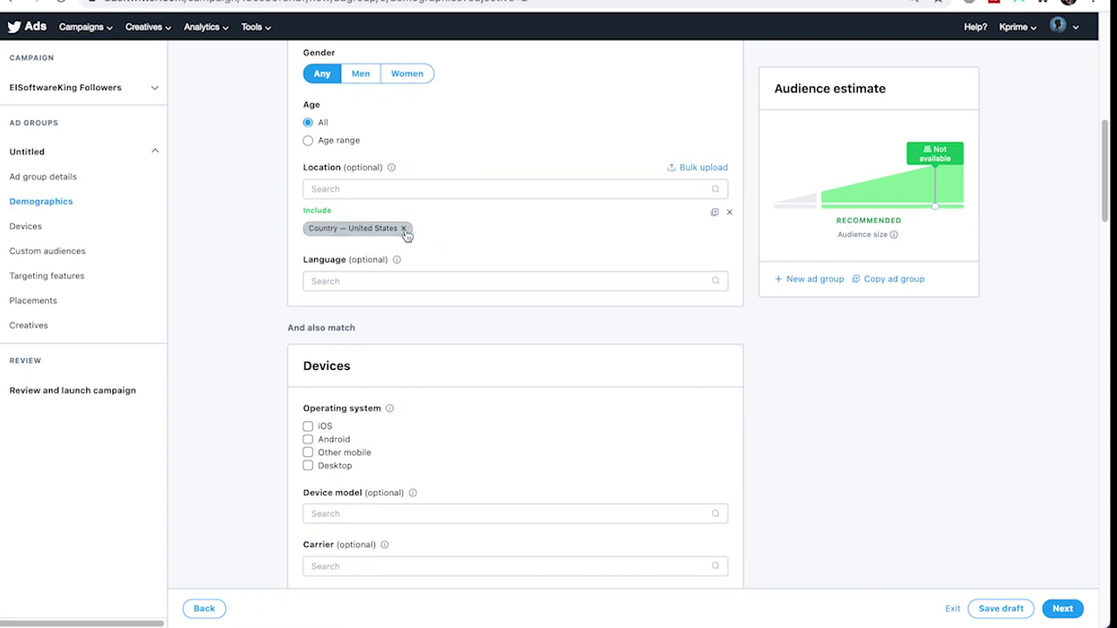
click(404, 229)
scroll(452, 199, down, 4)
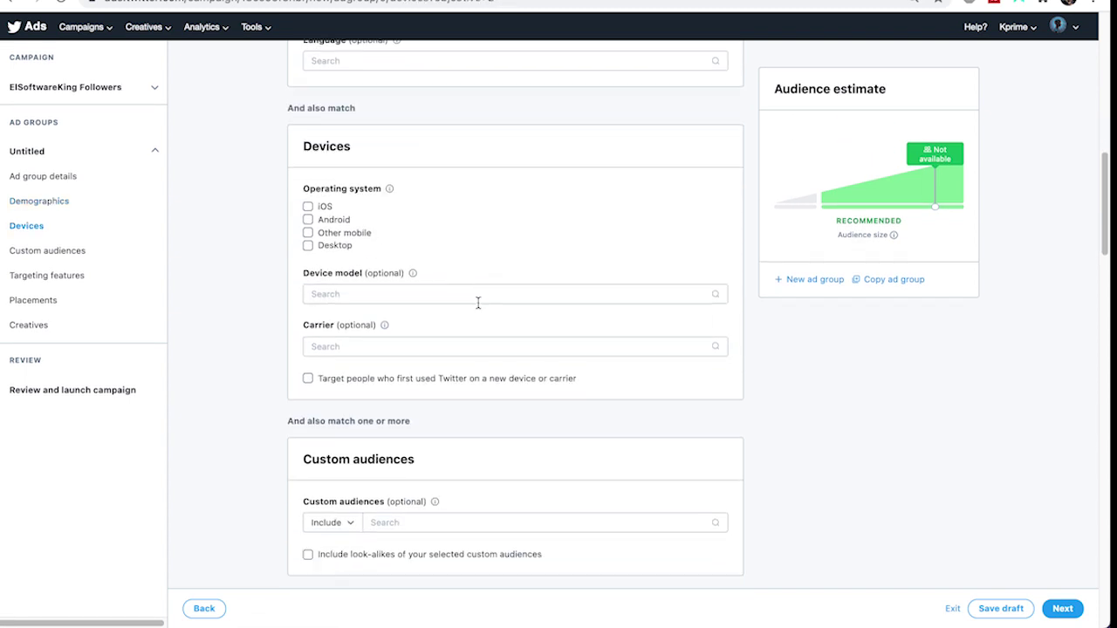
scroll(451, 311, down, 3)
scroll(451, 310, down, 5)
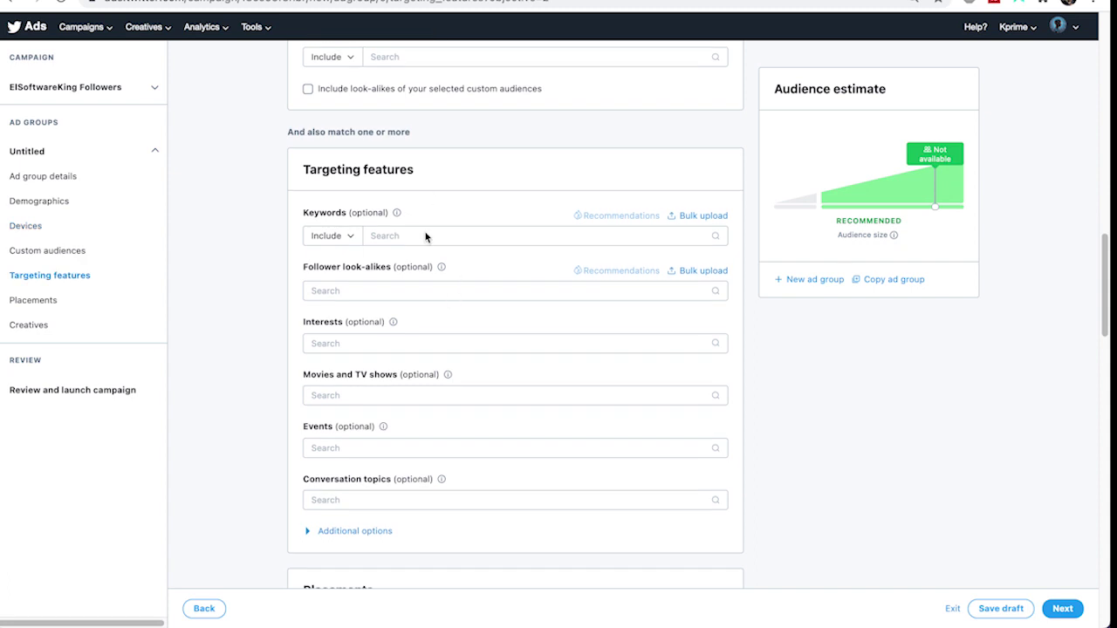
scroll(441, 288, up, 1)
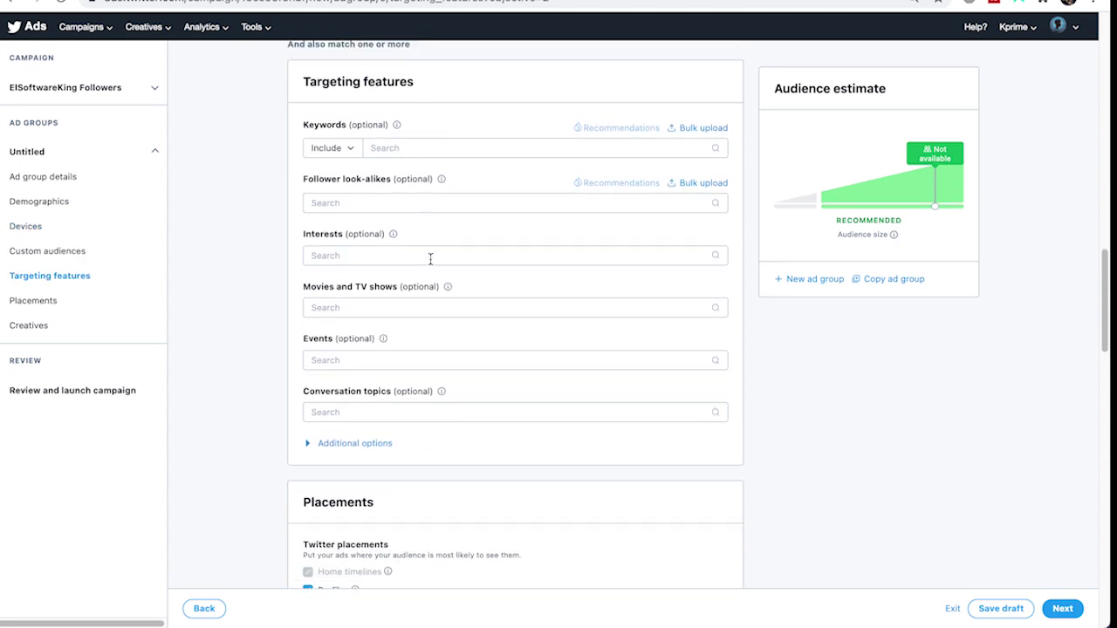
click(440, 204)
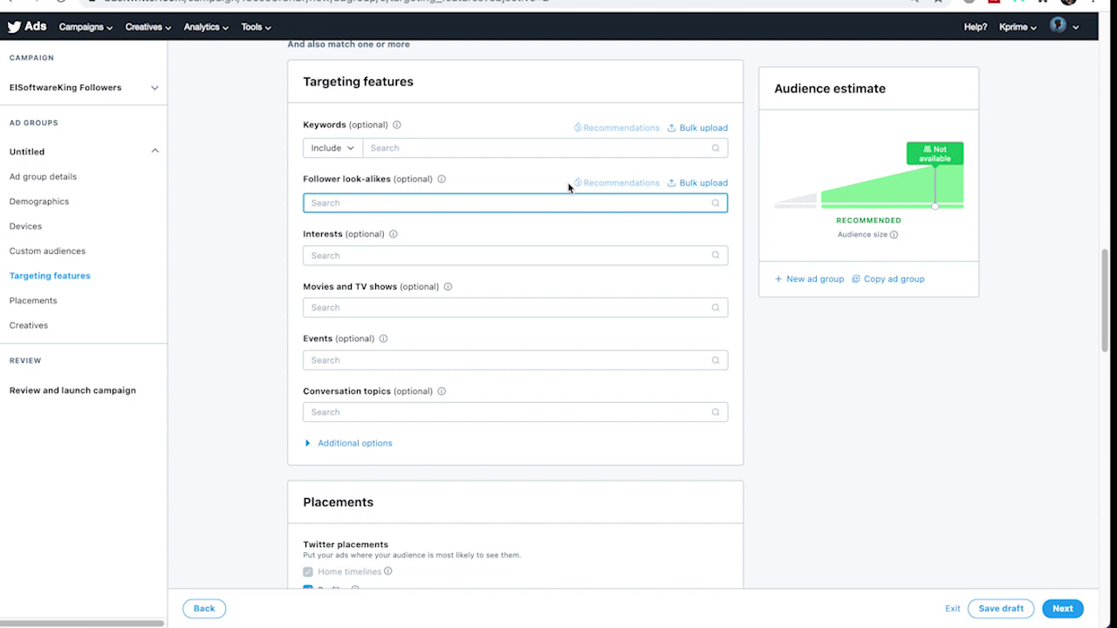
text(saasw)
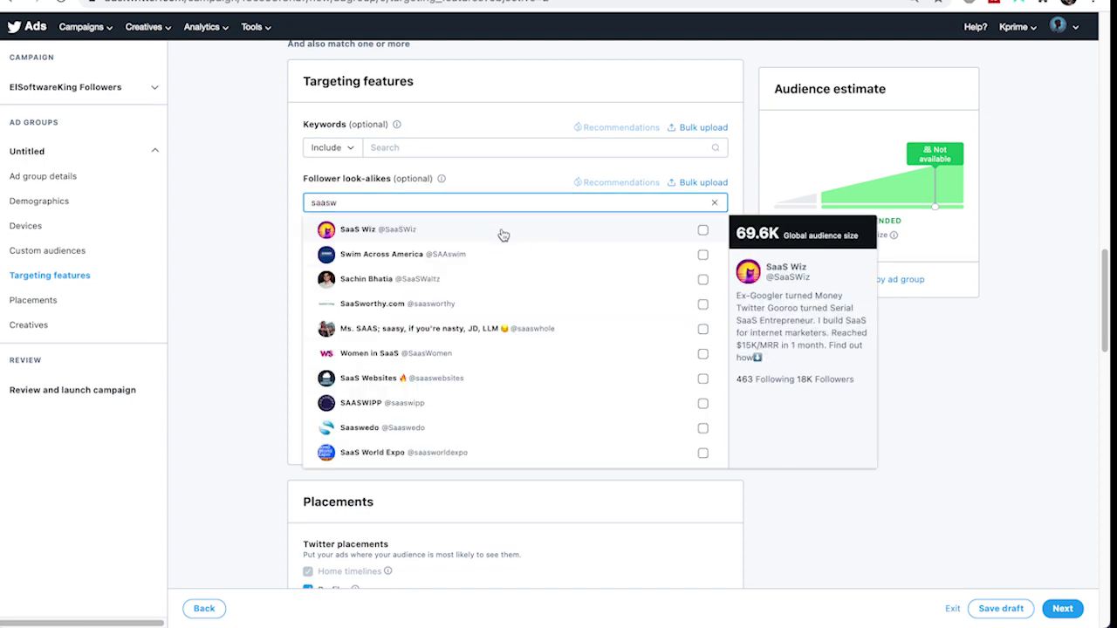
click(502, 231)
click(465, 204)
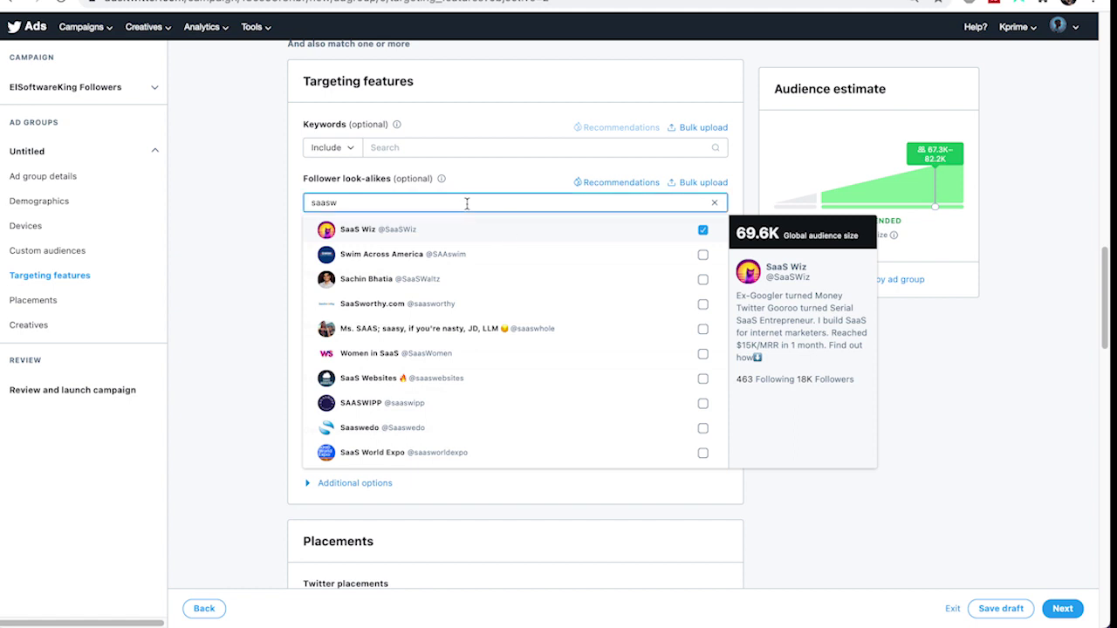
key(BackSpace)
text(capo)
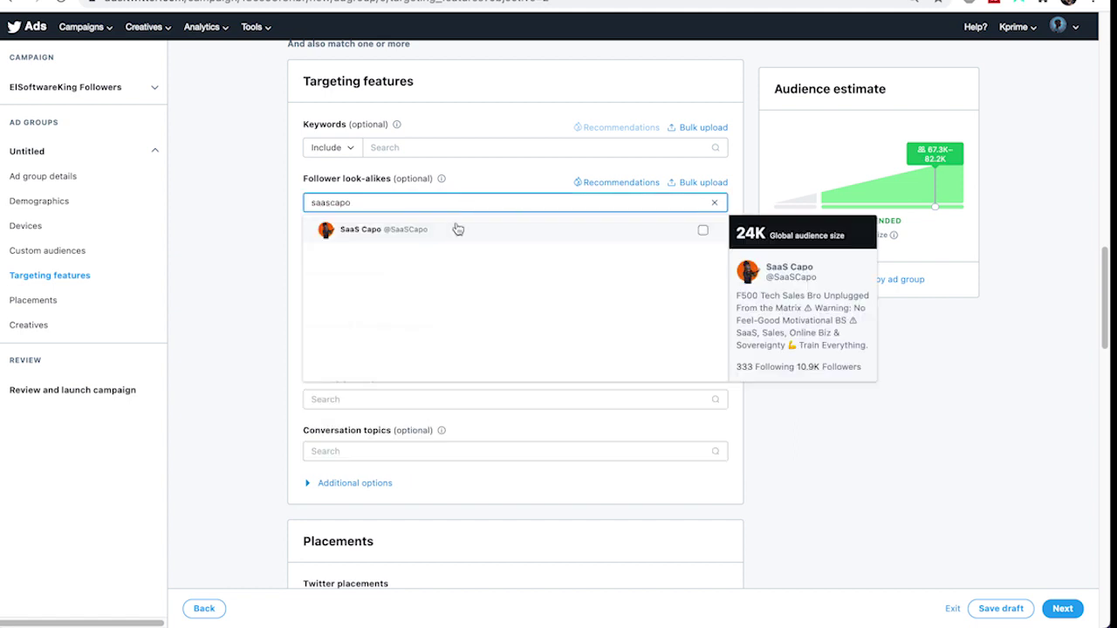
click(703, 229)
click(981, 344)
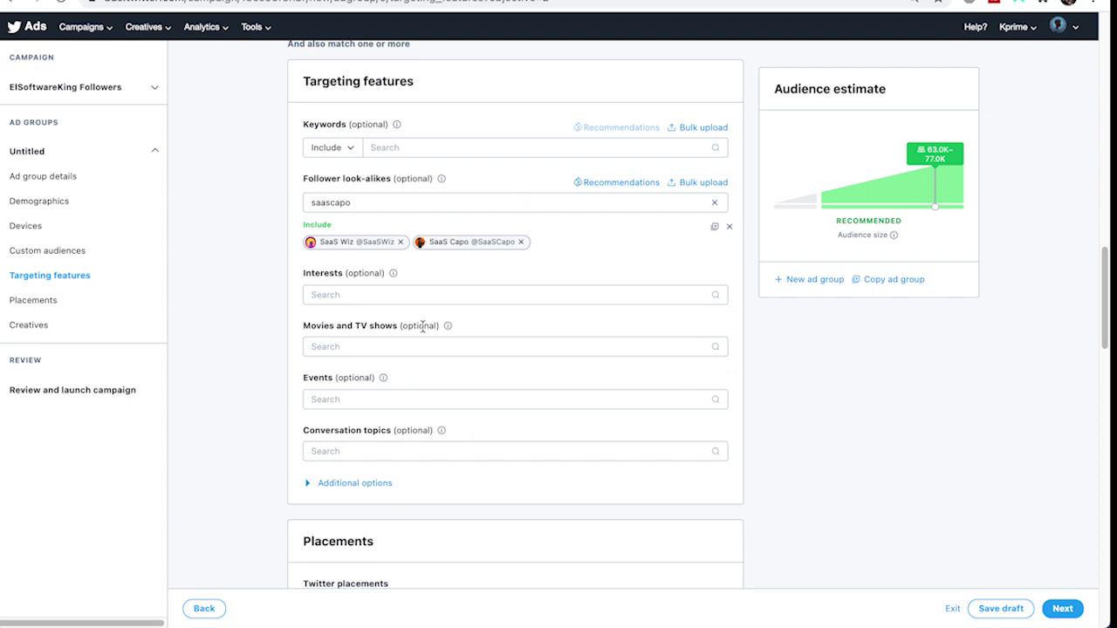
Add Enterprise software and Entrepreneurship as targeted interests for the ad group.
click(422, 295)
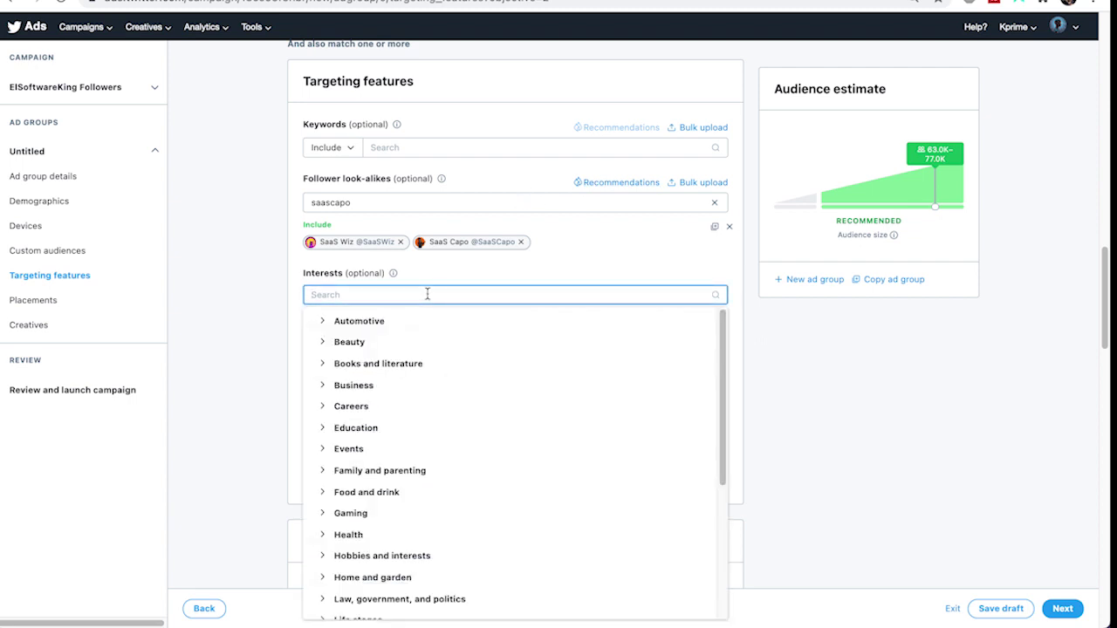
text(software)
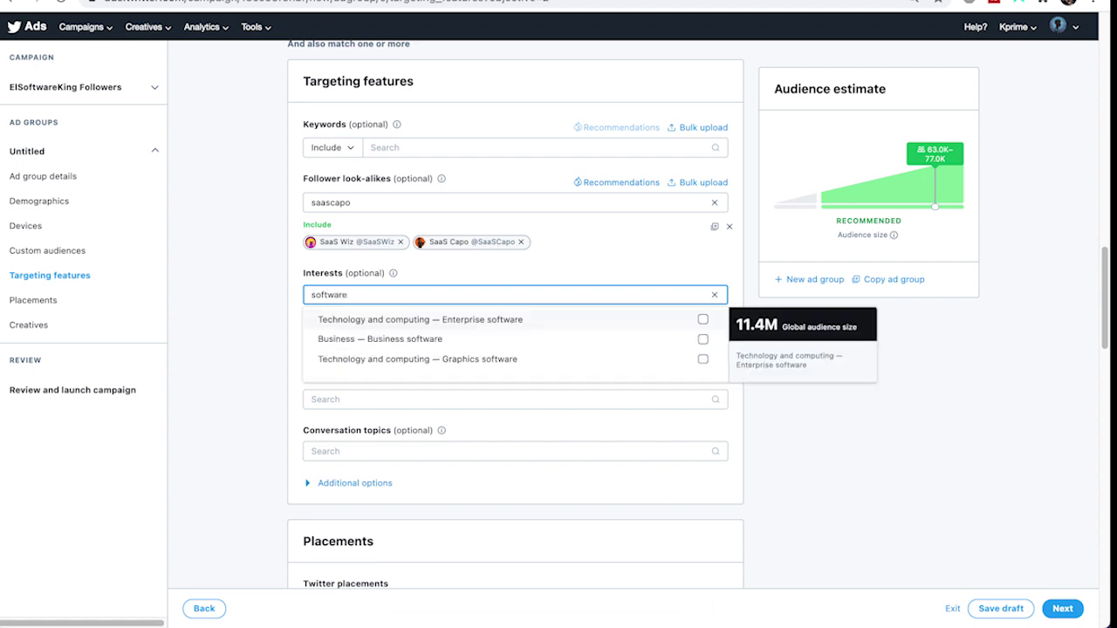
click(702, 319)
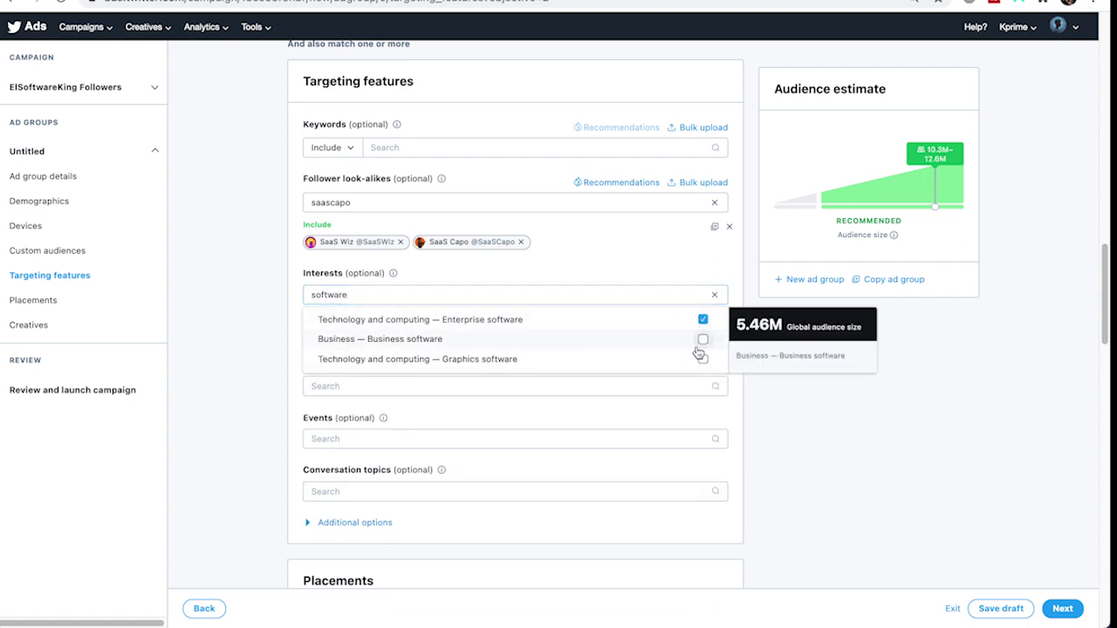
click(524, 295)
key(super+a)
text(e)
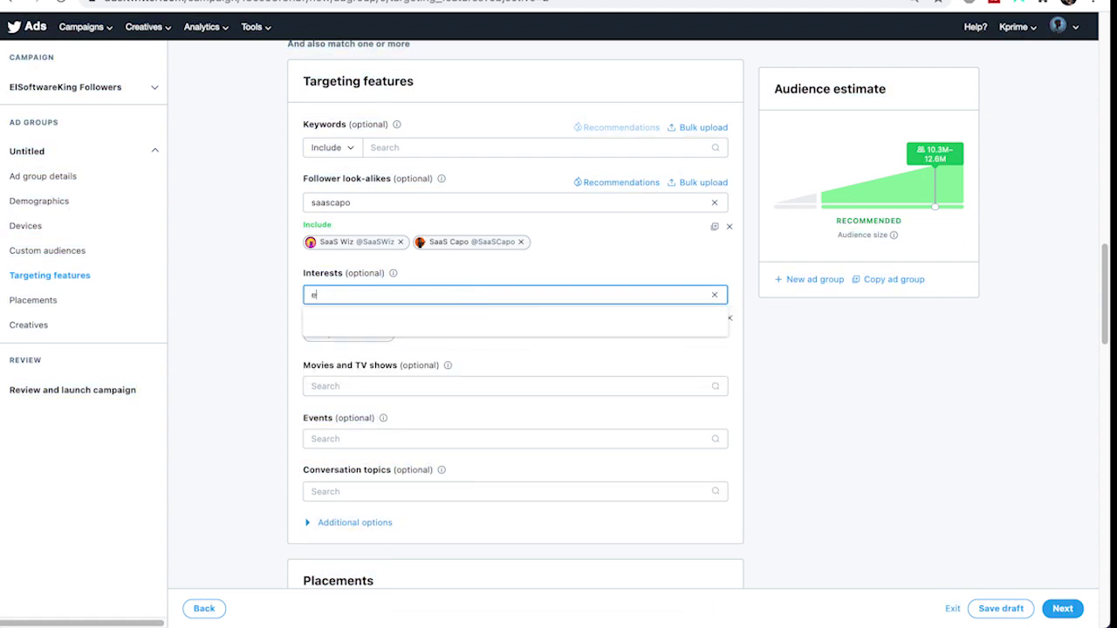
text(ntre)
click(474, 324)
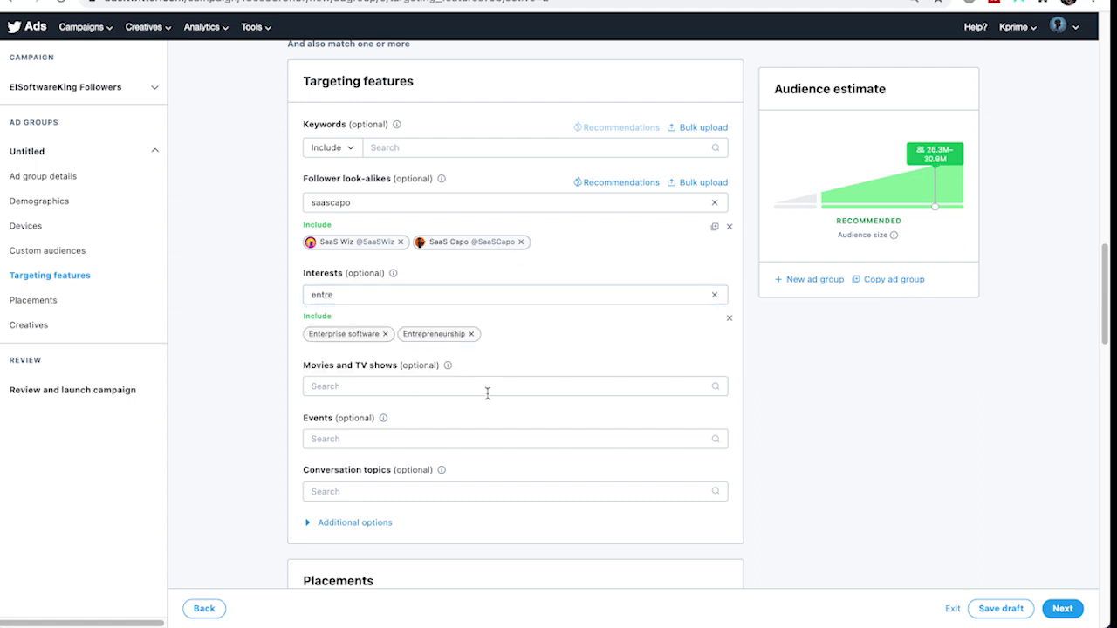
Select the first five organic tweets as creatives, from "Which business model is the best?" through "Screw anyone who says you need 6 figures".
scroll(593, 444, down, 7)
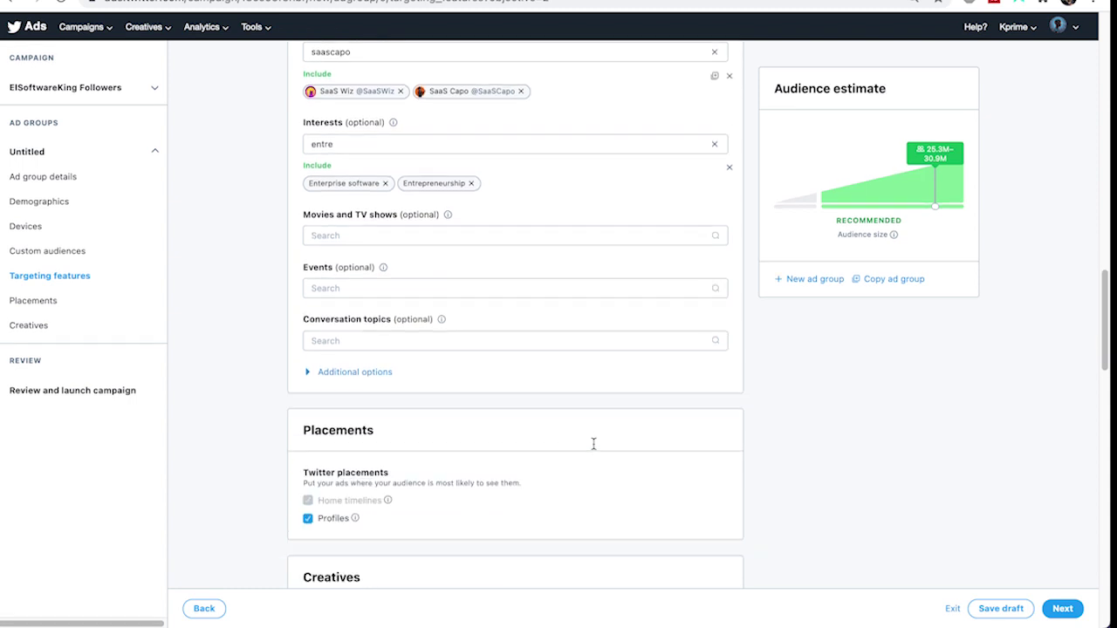
scroll(535, 326, up, 2)
scroll(528, 318, down, 3)
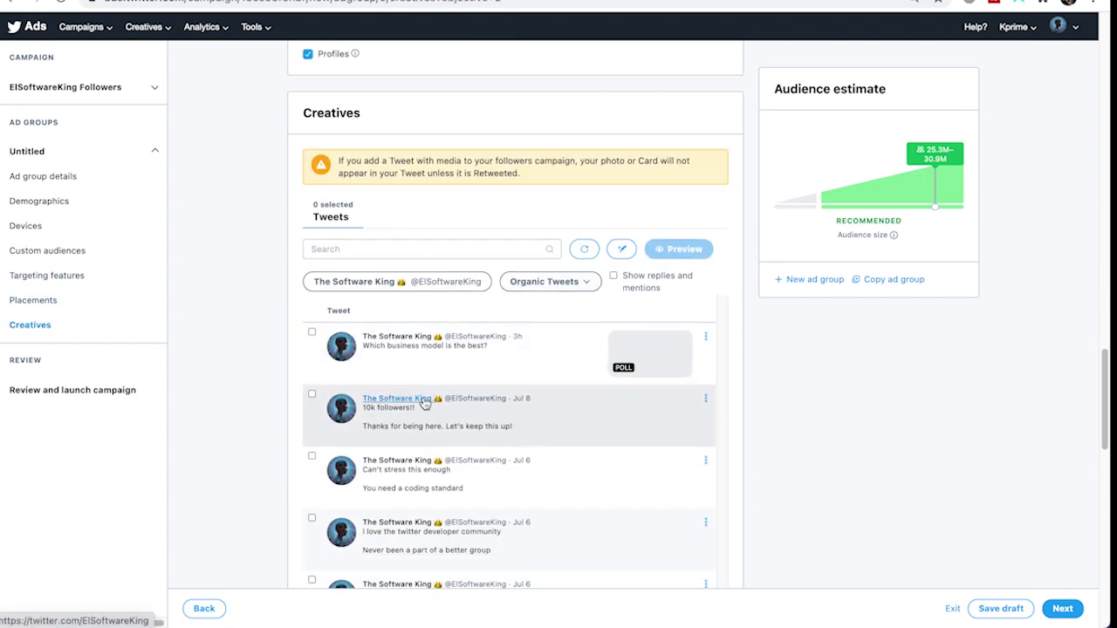
scroll(382, 393, down, 1)
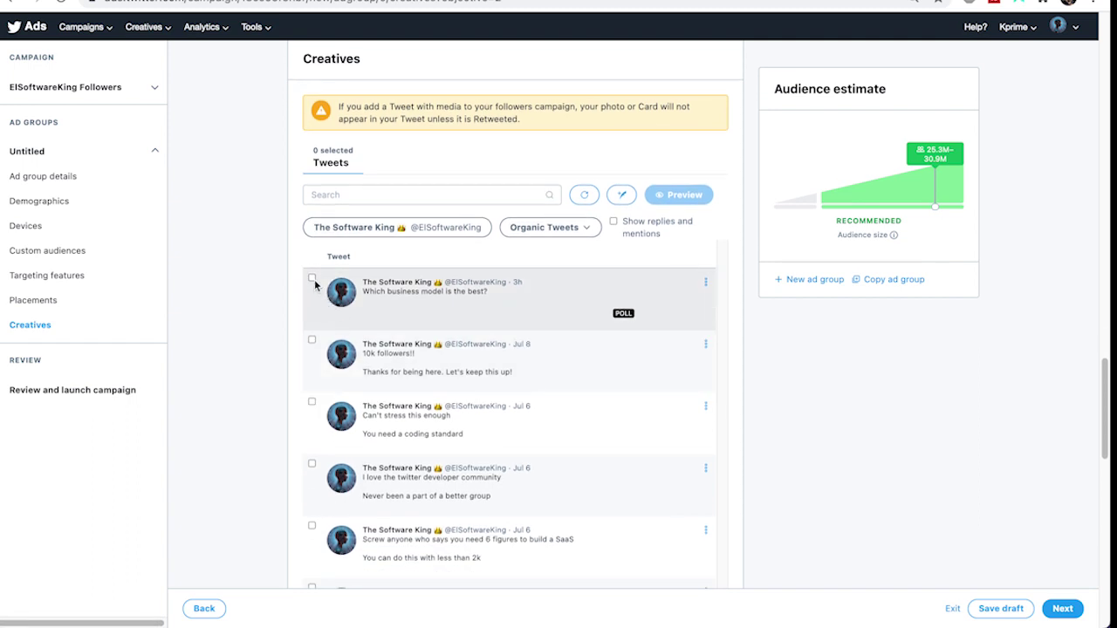
click(312, 279)
click(312, 340)
click(312, 402)
scroll(318, 375, down, 3)
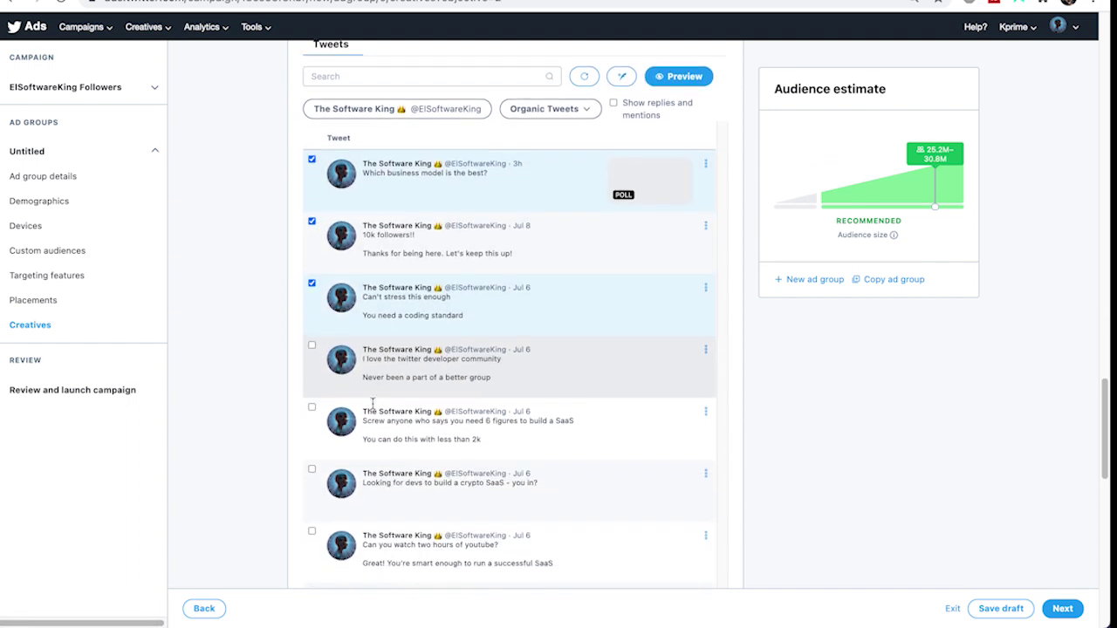
click(311, 335)
click(311, 397)
Select the next five tweets as creatives, from "Looking for devs to build a crypto SaaS" through "Follow me for tips".
scroll(317, 349, down, 8)
scroll(319, 351, up, 3)
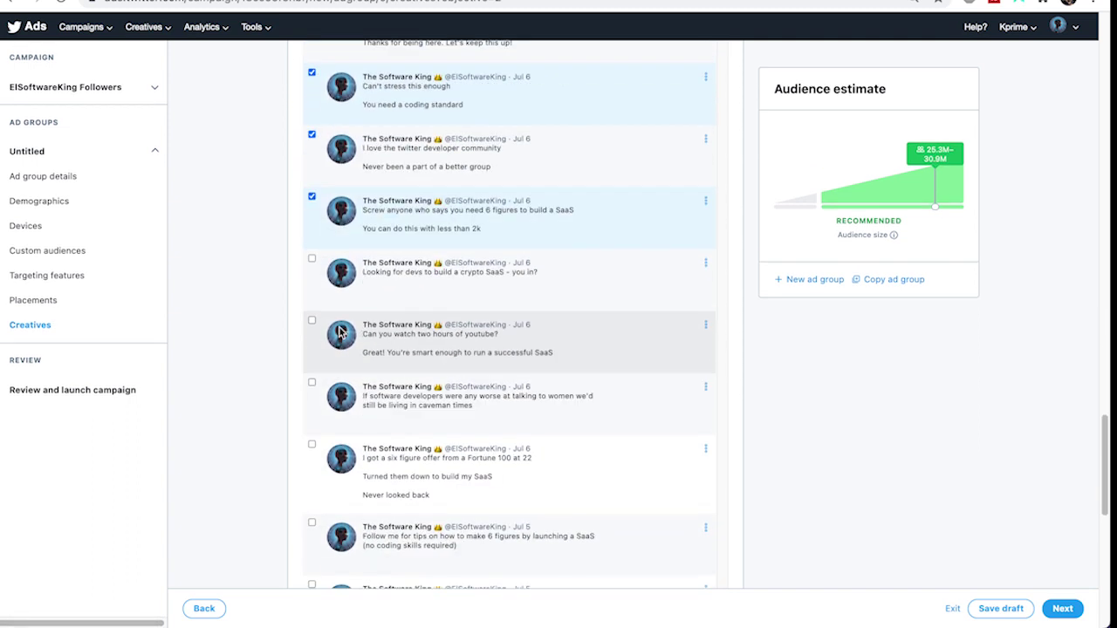
click(311, 271)
click(314, 322)
scroll(324, 369, down, 2)
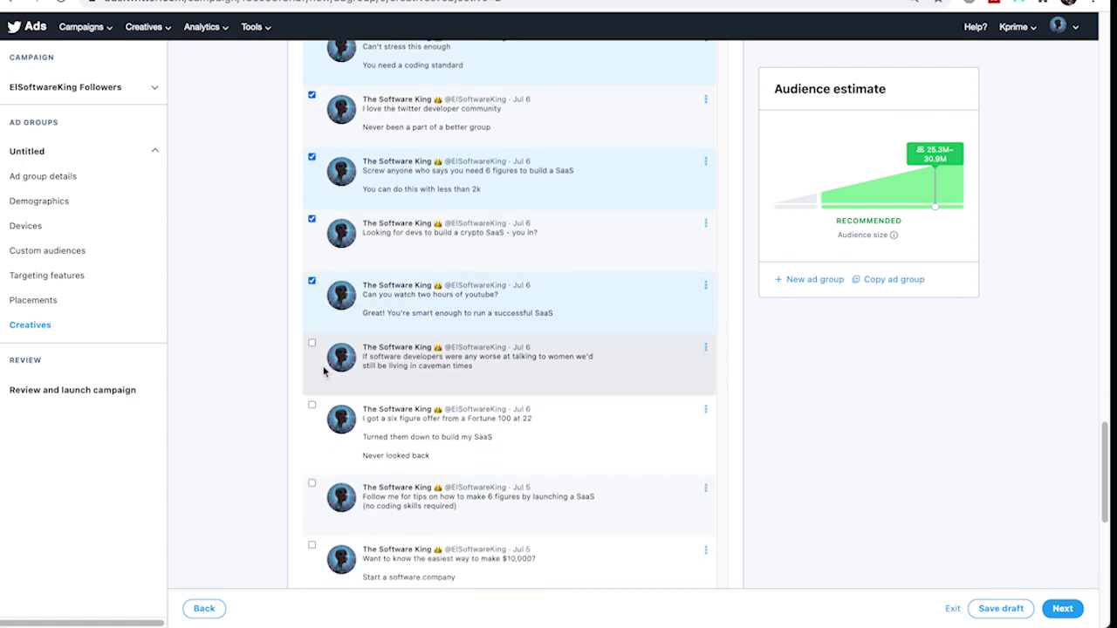
click(315, 354)
click(312, 375)
click(312, 453)
Select the last six tweets in the list as creatives, from "Building software is easy" through "What tech stack is this built in?".
scroll(317, 457, down, 10)
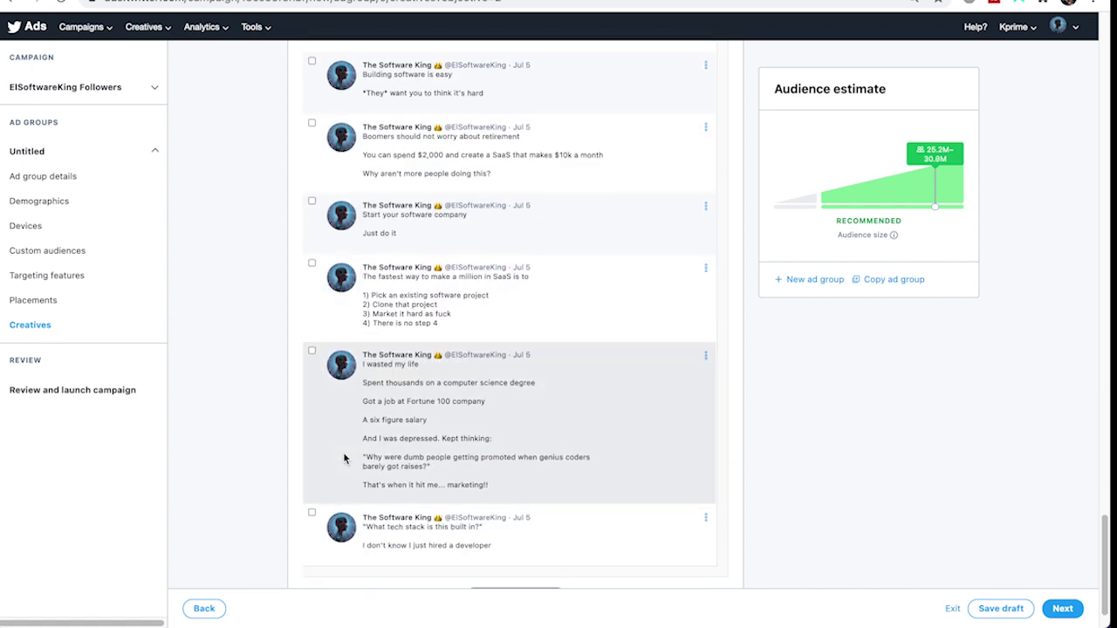
click(313, 350)
click(312, 262)
click(312, 201)
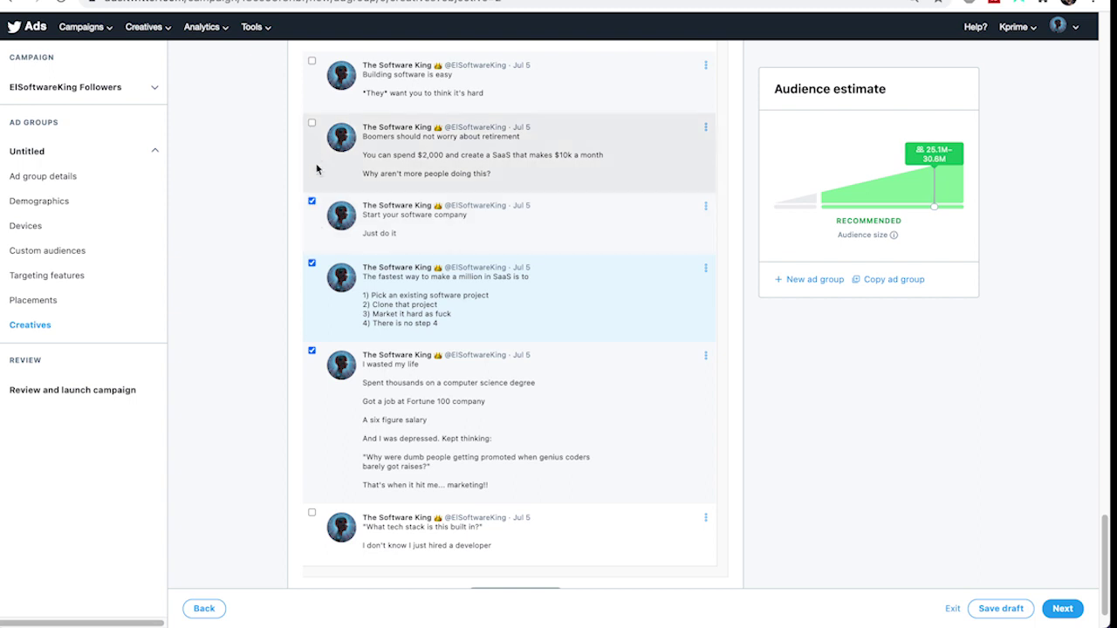
click(312, 123)
click(320, 534)
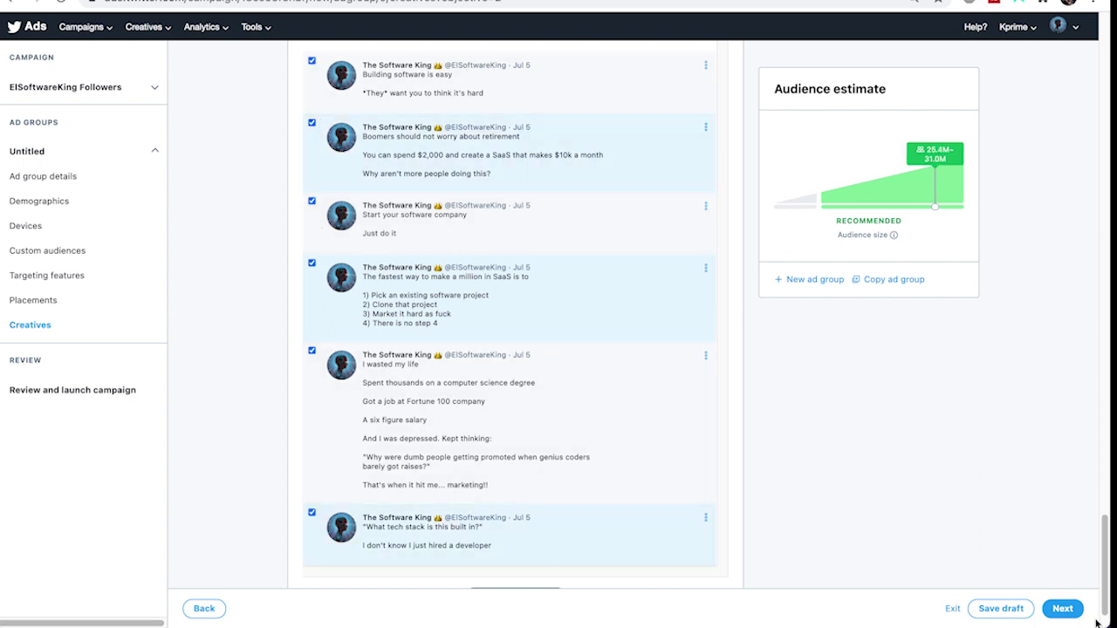
Launch the ElSoftwareKing Followers campaign and pause it in the campaign list.
click(1062, 609)
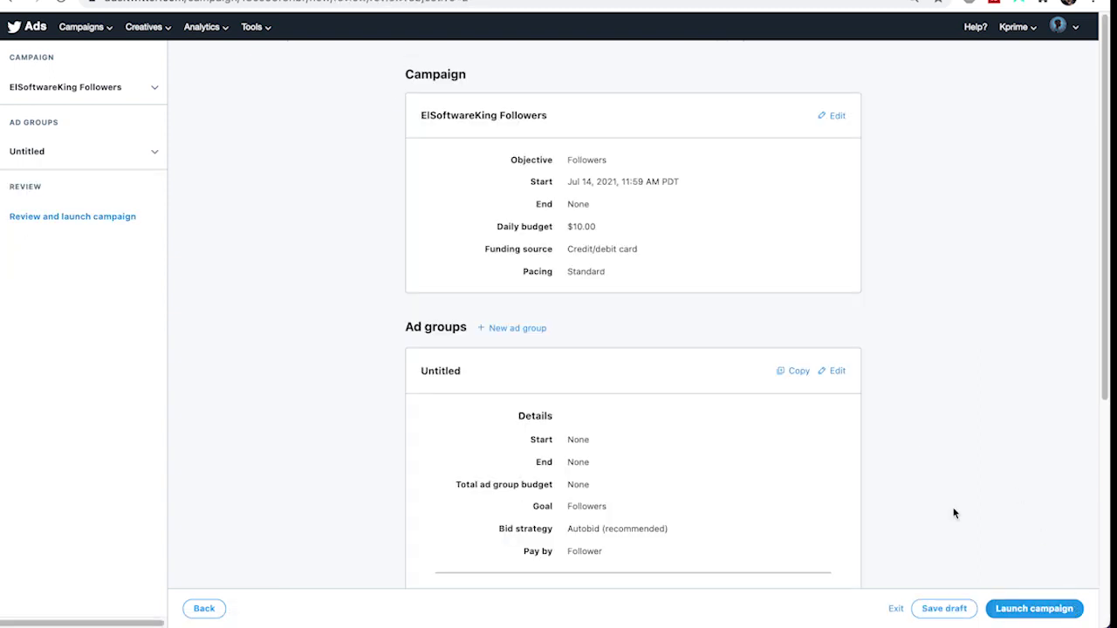
click(1053, 611)
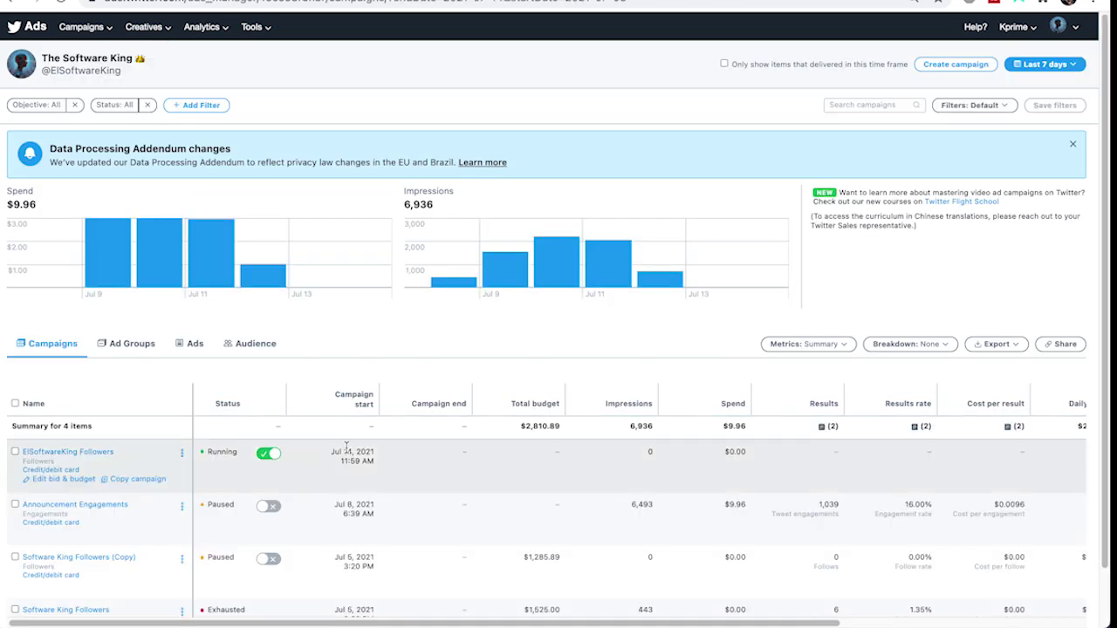
scroll(637, 493, down, 1)
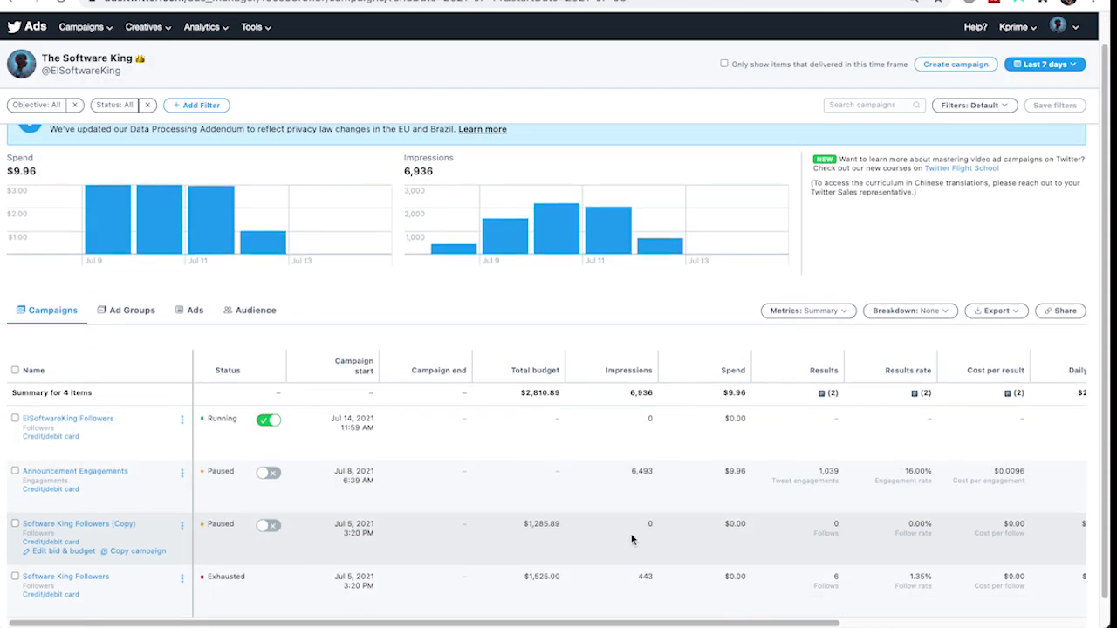
click(259, 393)
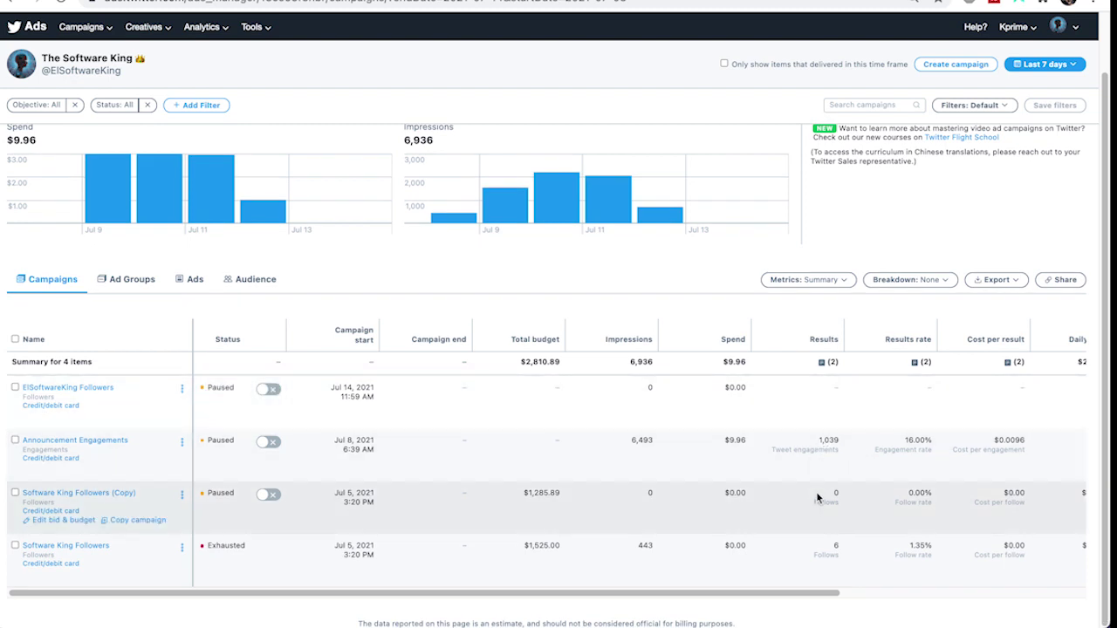
Open the Software King Followers campaign's ad group, examine how its tweets perform, and sort them by cost per result.
right_click(110, 548)
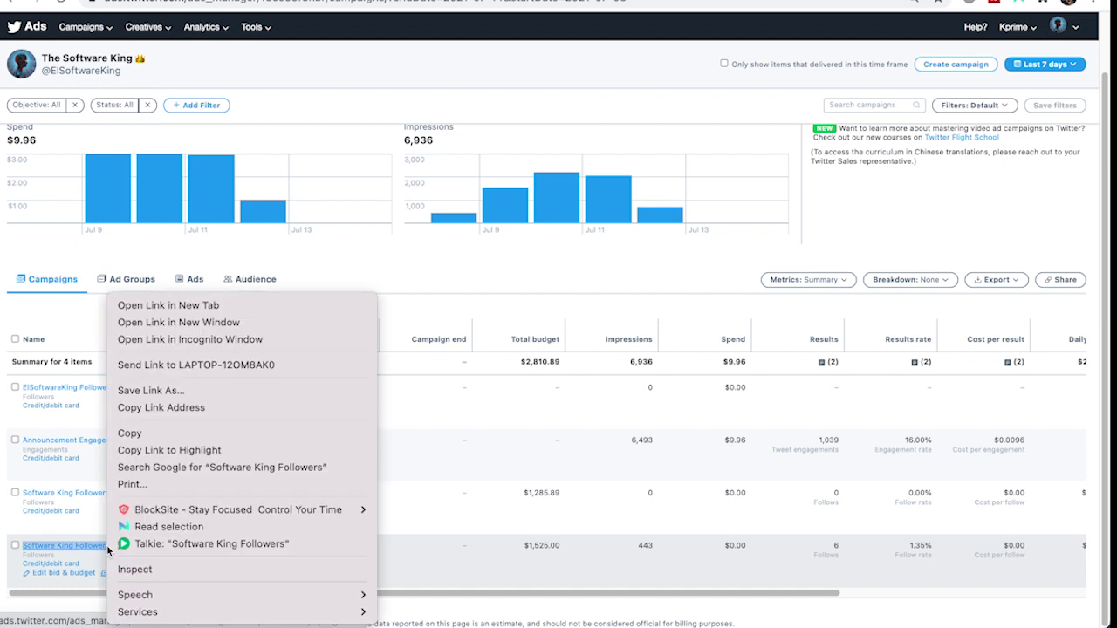
click(98, 548)
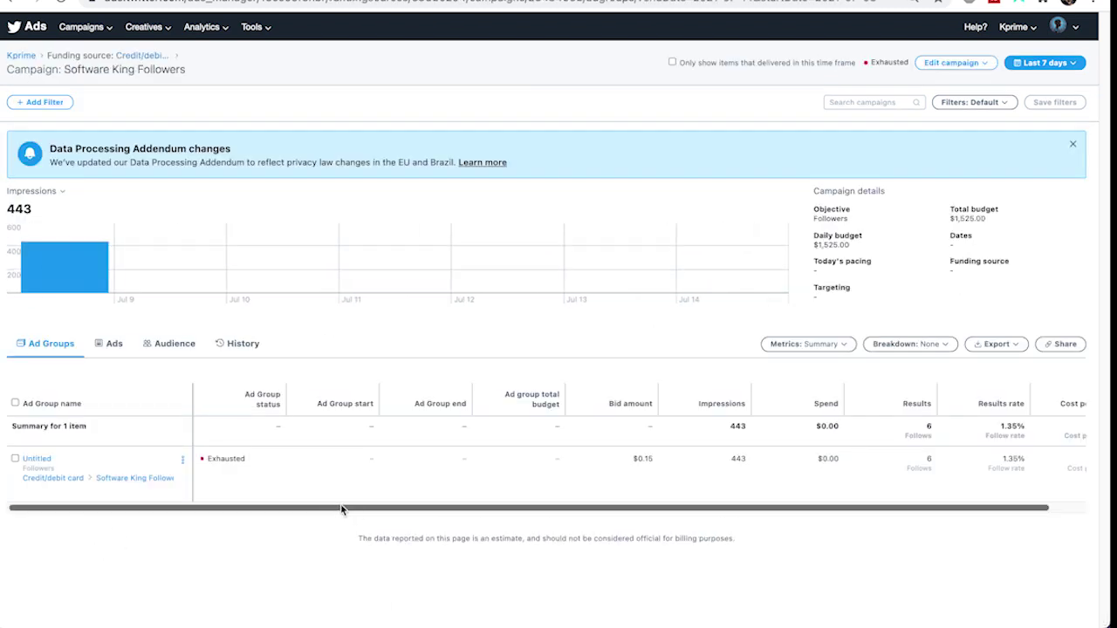
click(36, 459)
scroll(313, 503, down, 10)
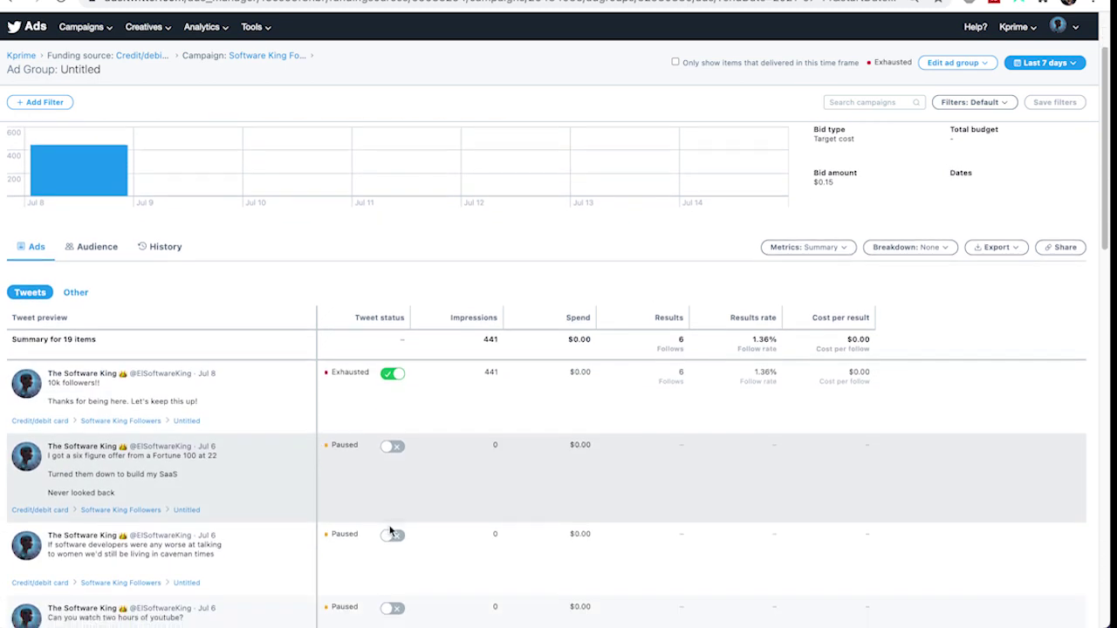
scroll(455, 520, down, 6)
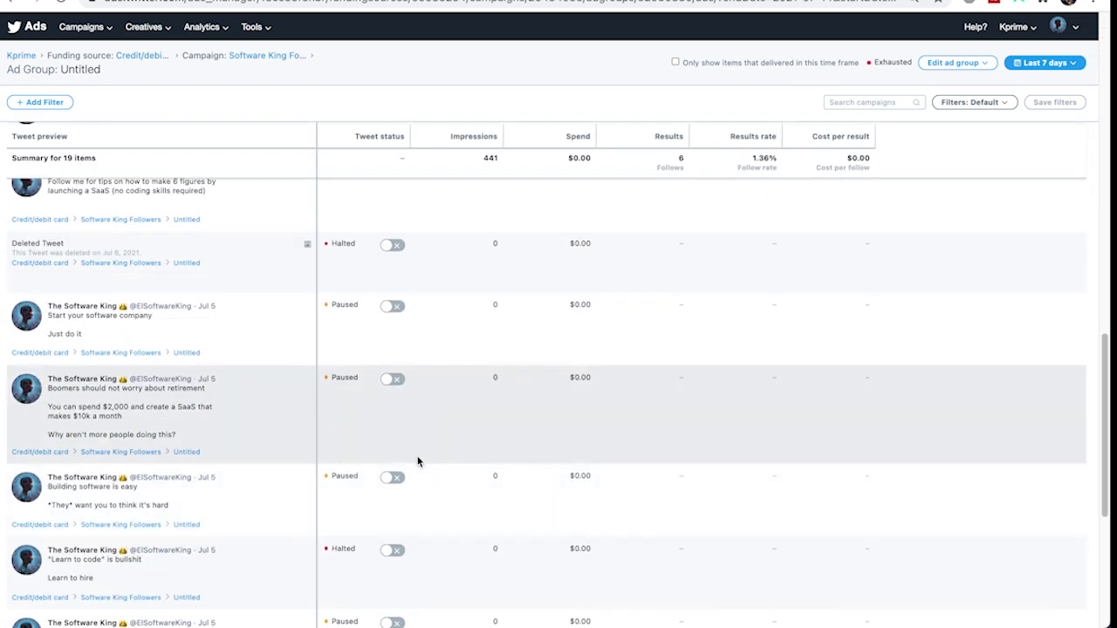
scroll(559, 494, up, 15)
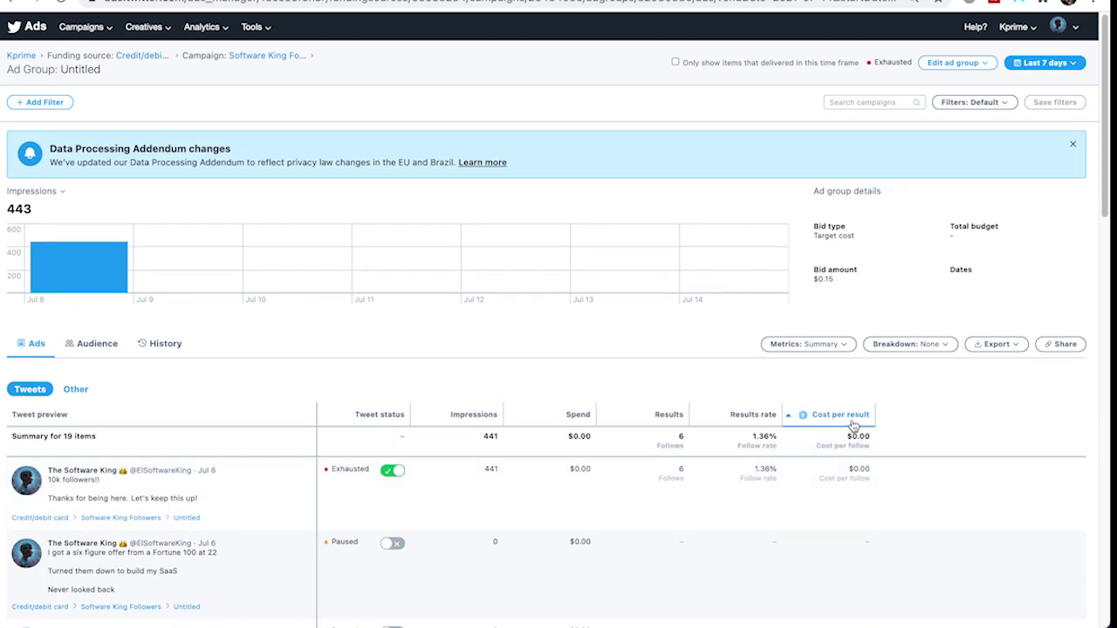
click(853, 425)
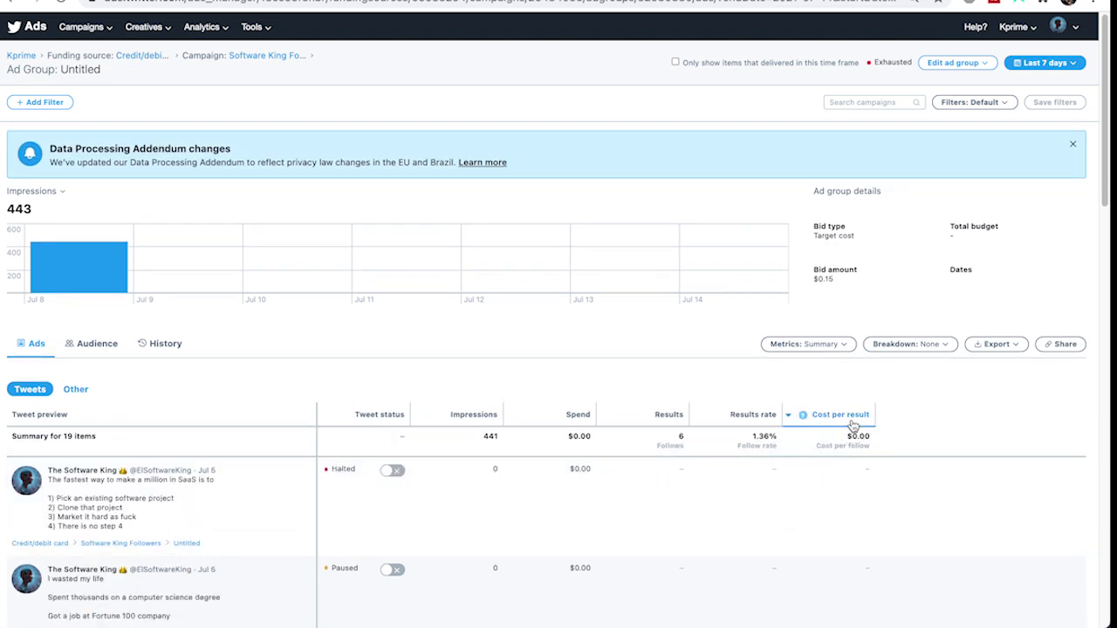
Set the ad group's reporting period to this year and examine the cost per follow of the most expensive tweets.
click(1040, 63)
click(717, 237)
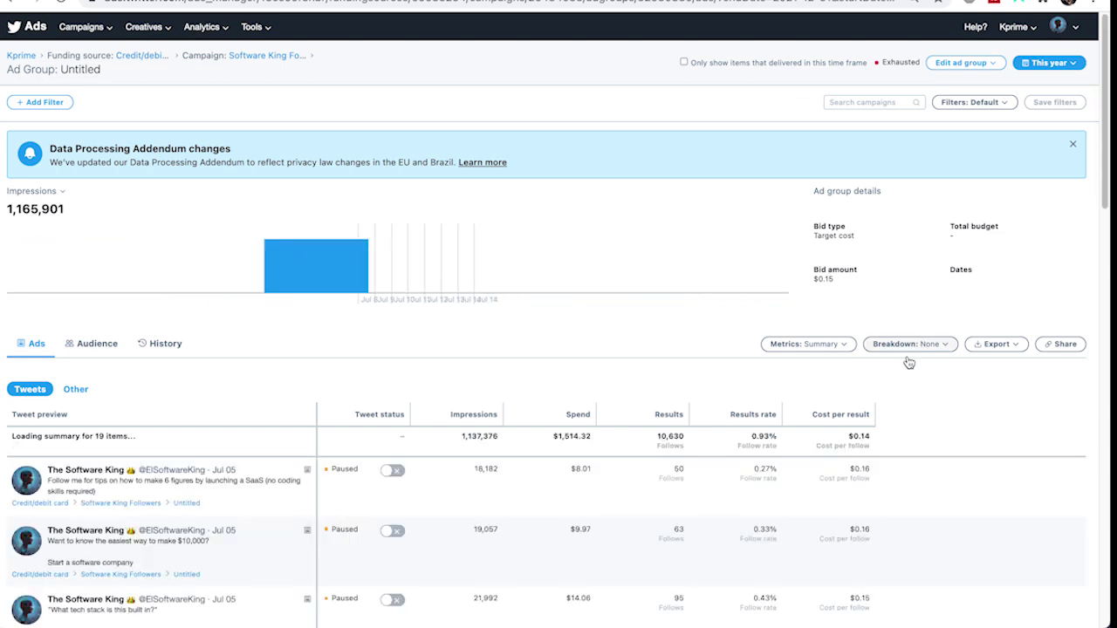
scroll(908, 424, down, 3)
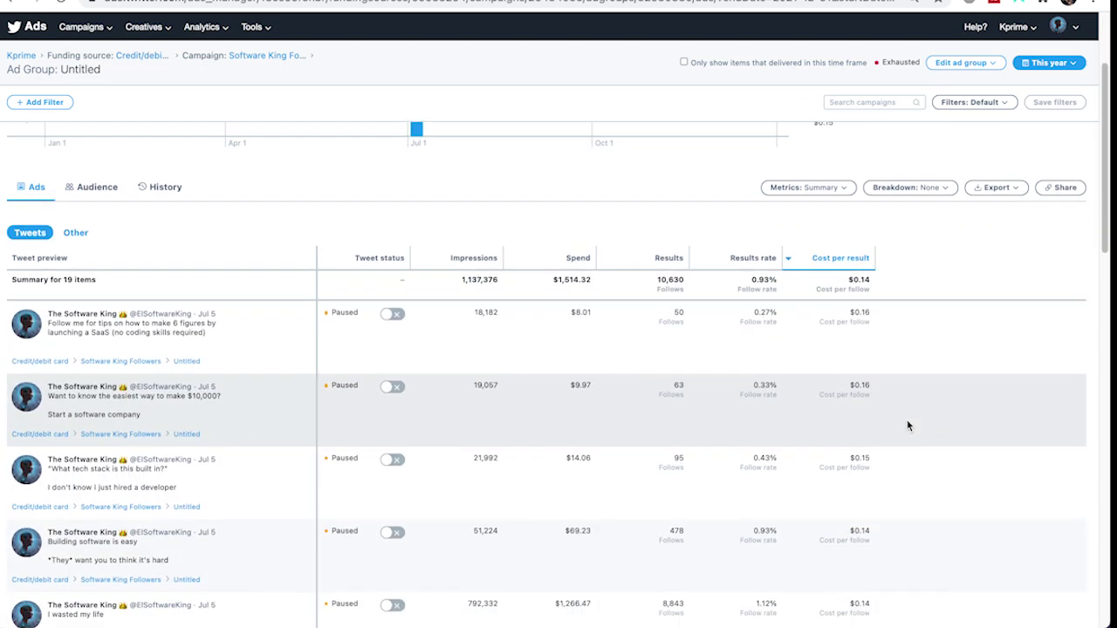
drag(867, 215, 835, 218)
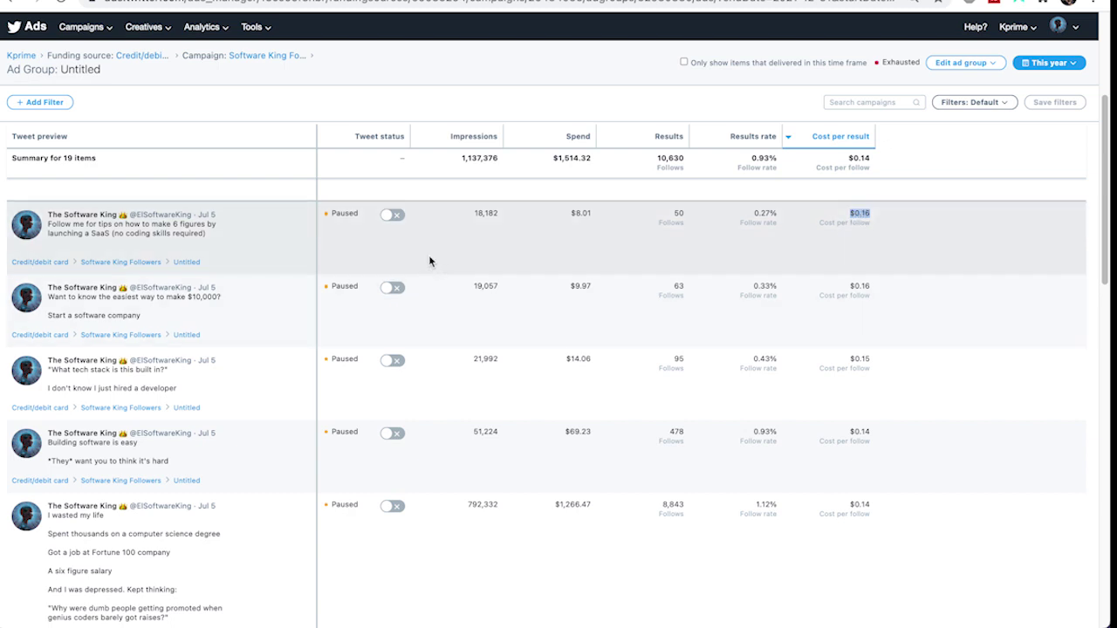
Activate the paused tweets "Building software is easy" and "I wasted my life" in the ad group.
scroll(780, 444, down, 1)
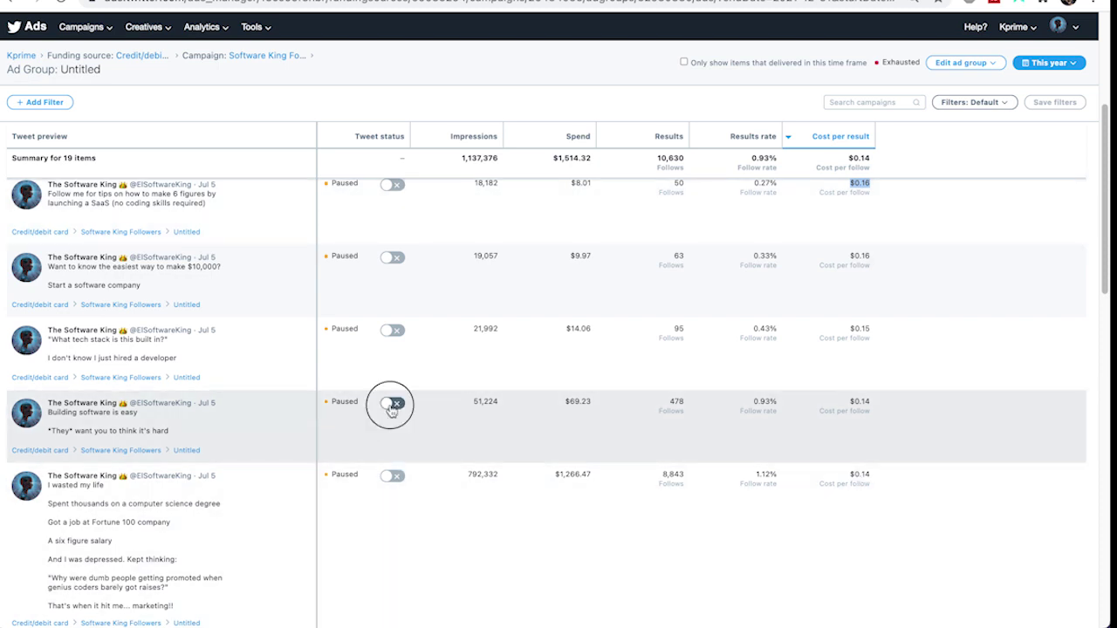
click(392, 403)
click(391, 476)
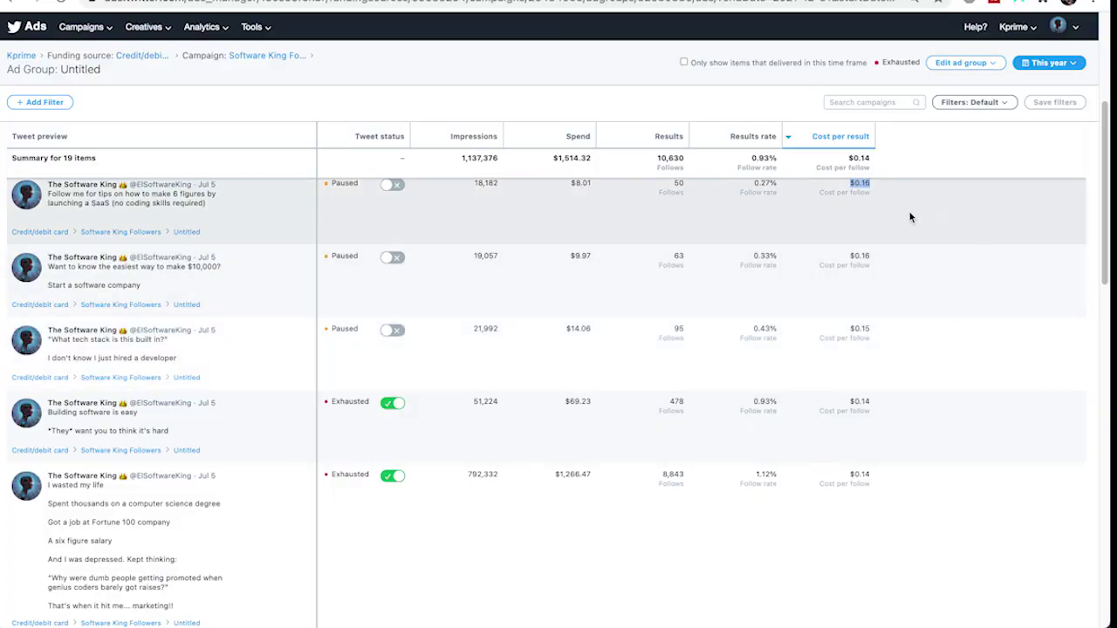
Examine the remaining tweets down to the cheapest ones, checking the follows and cost per follow of "If software developers were any worse at talking to women".
scroll(876, 413, down, 4)
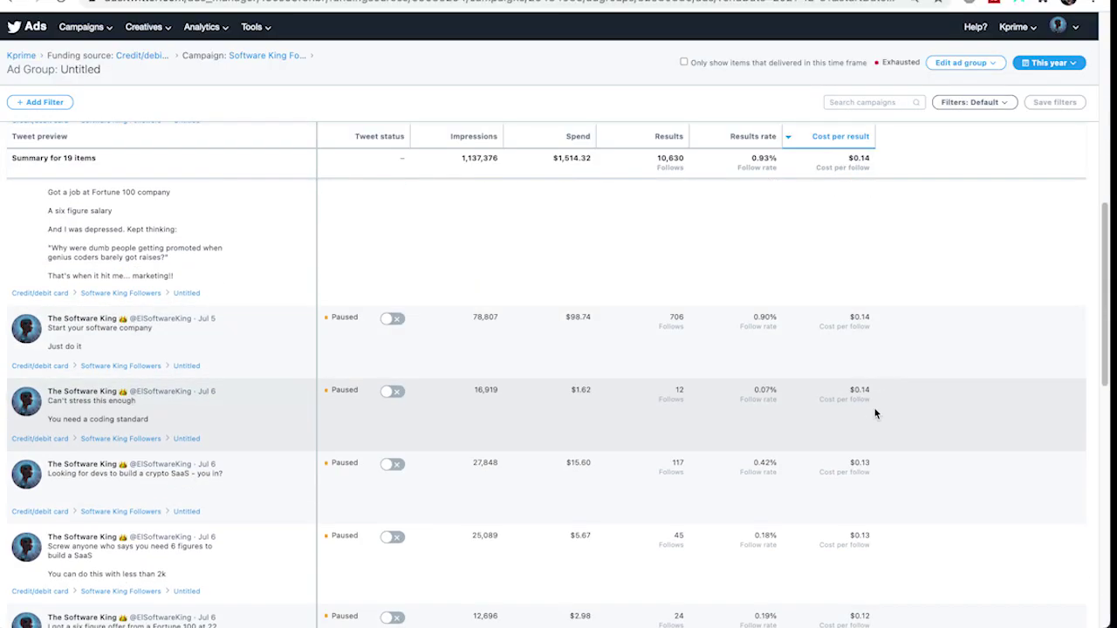
scroll(895, 436, down, 12)
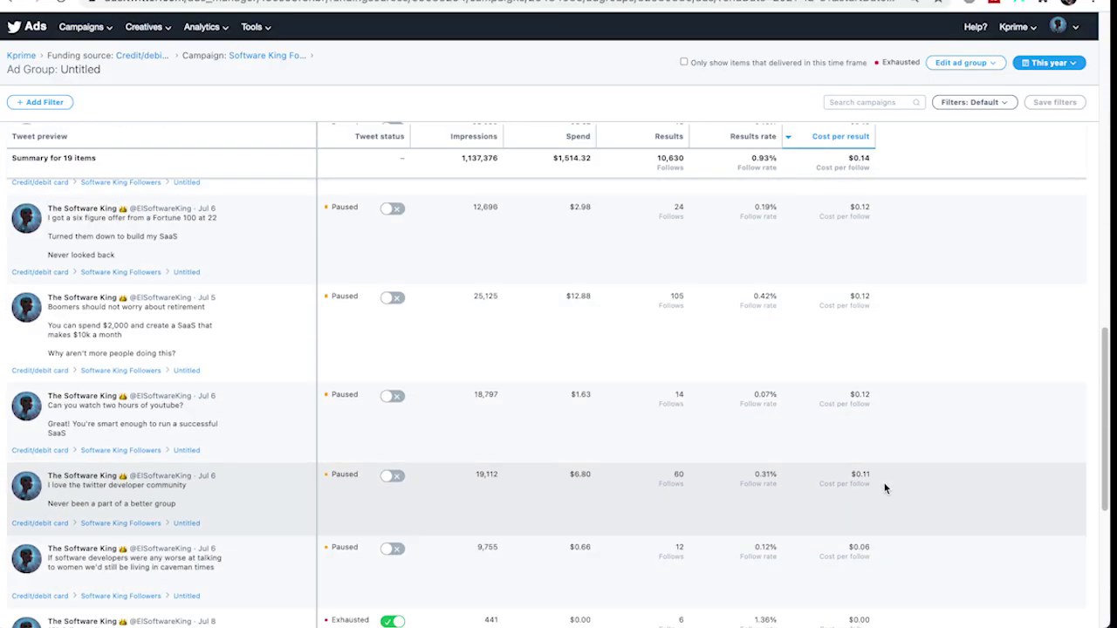
scroll(904, 480, up, 3)
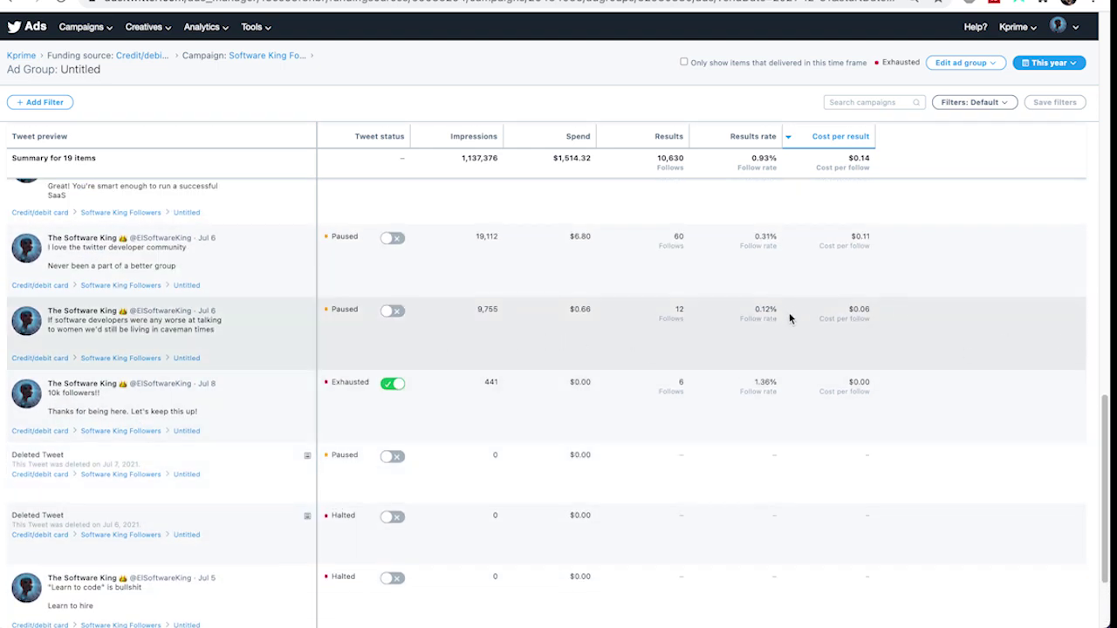
double_click(698, 311)
double_click(877, 312)
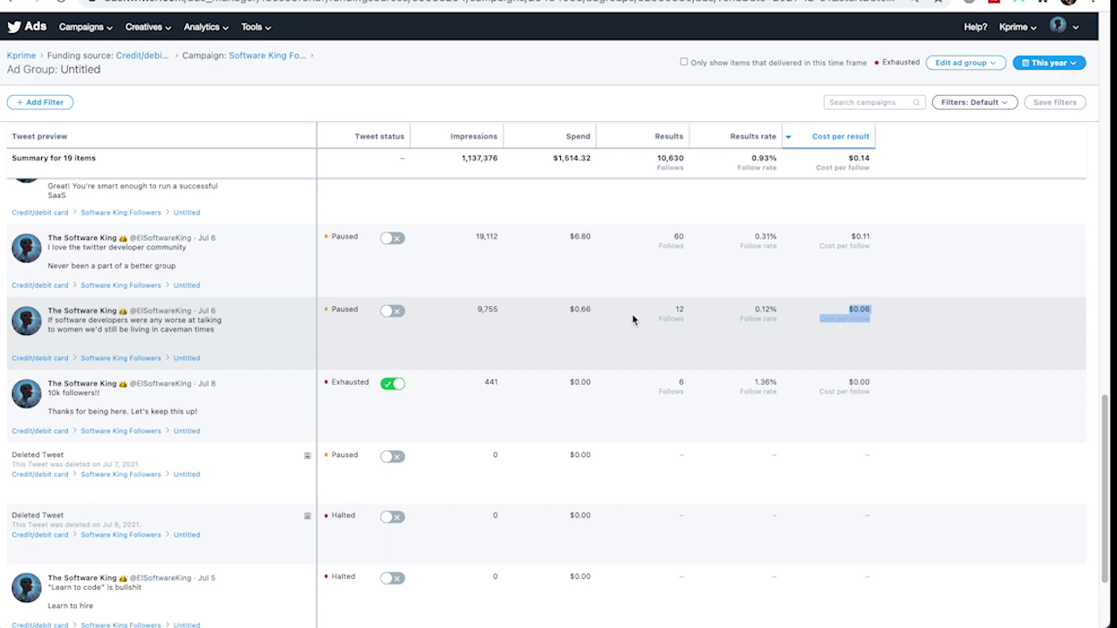
click(944, 328)
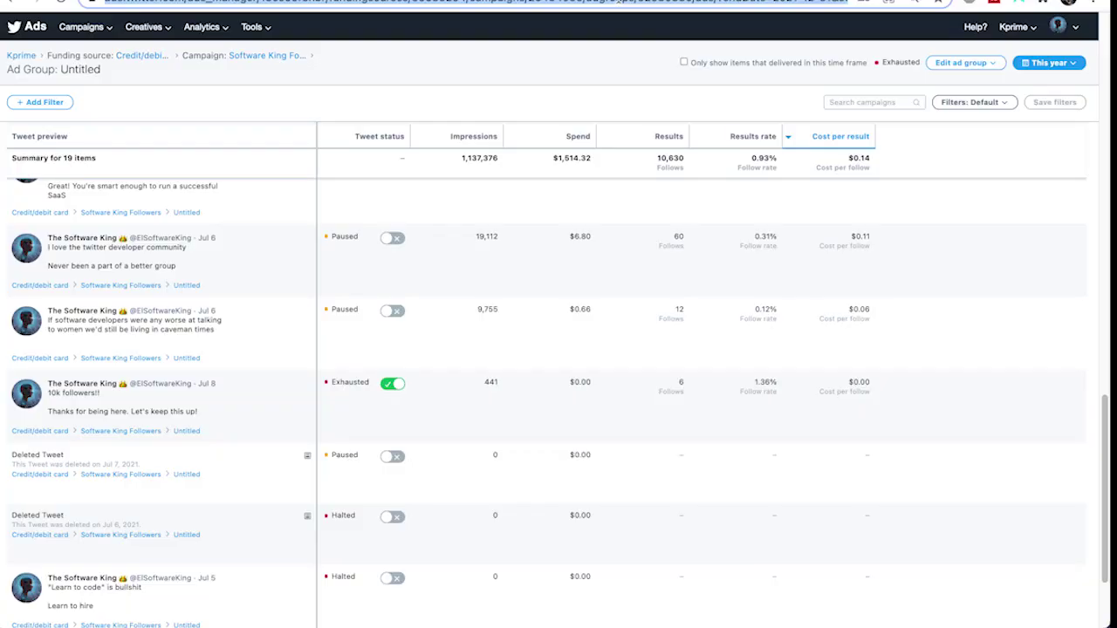
Calculate 1500/.06 with the browser's quick calculation to estimate how many followers the budget buys, leaving the ads page open.
click(620, 3)
text(1500)
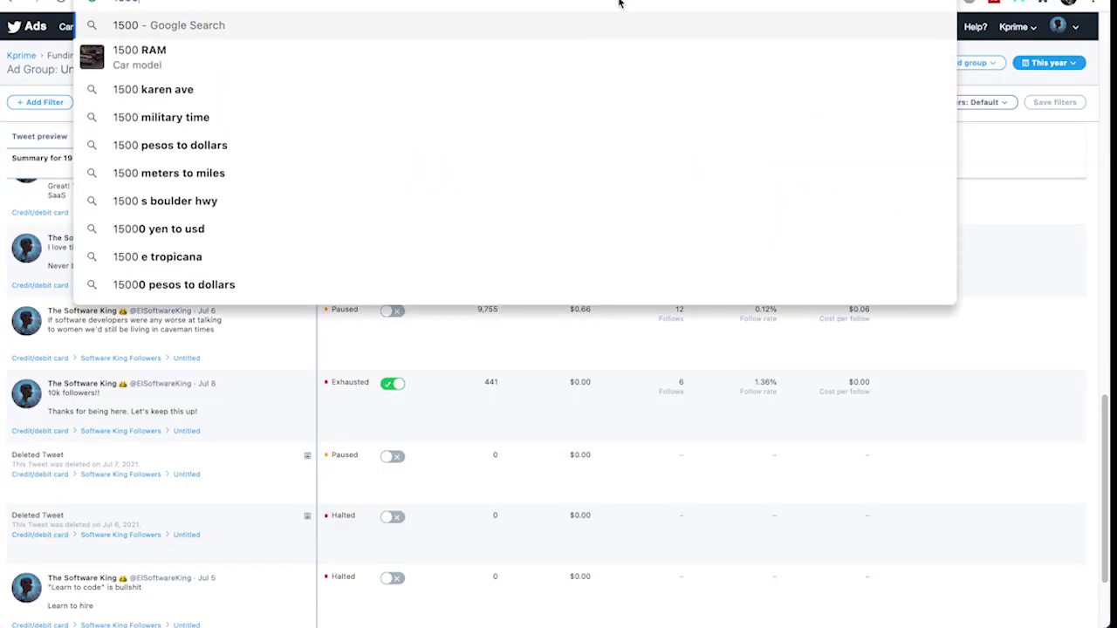
text(/.06)
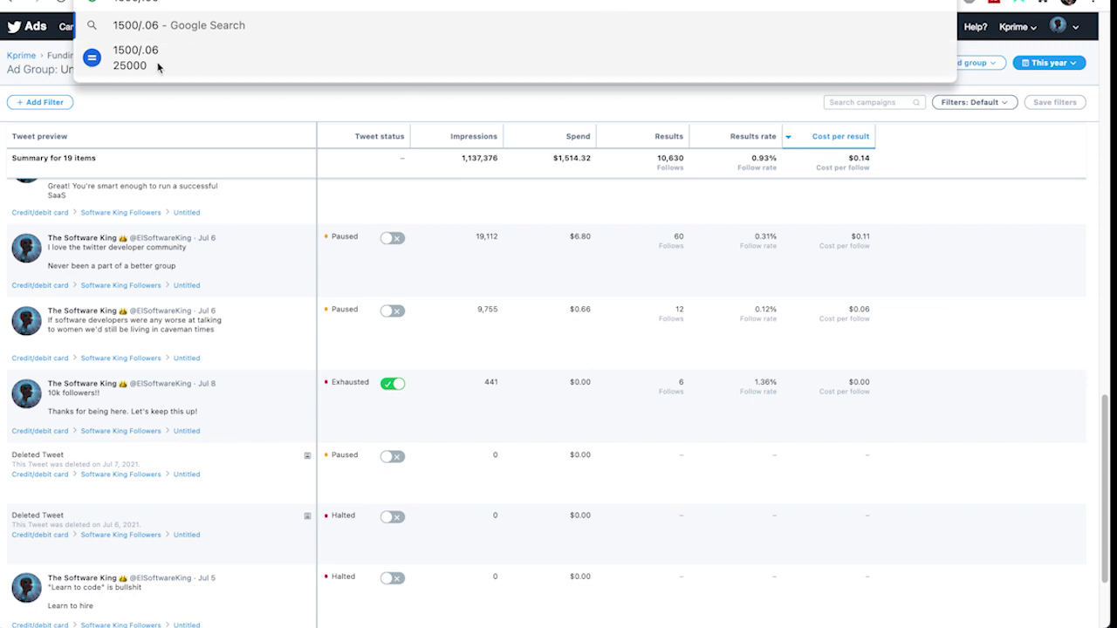
click(920, 411)
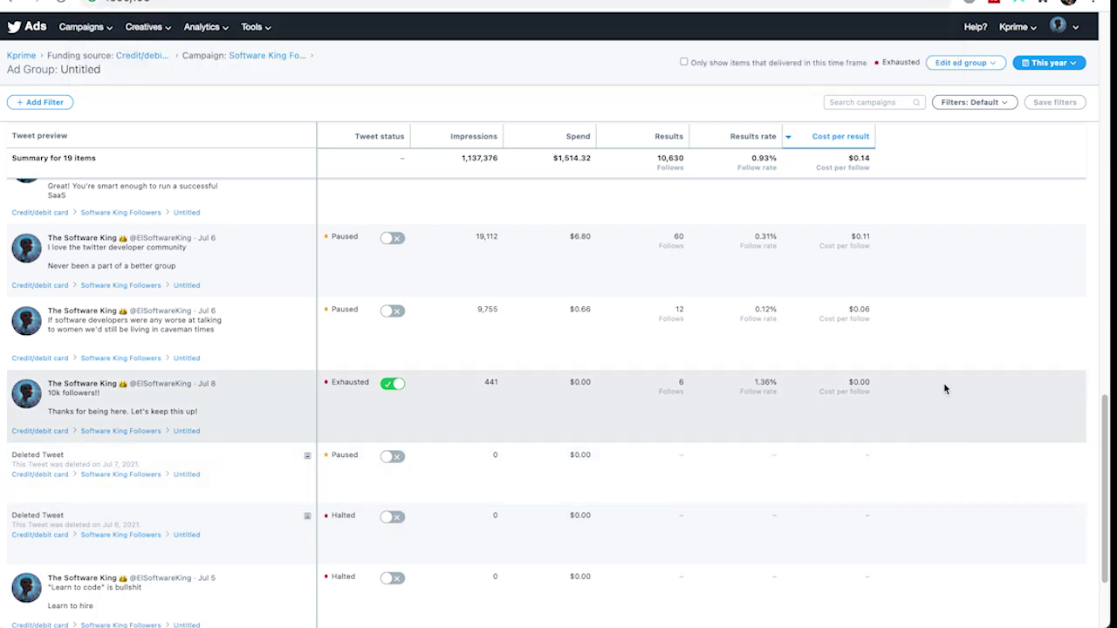
Compare the "If software developers" tweet's follows, follow rate and cost per follow with the tweet above it and the ad group summary.
drag(892, 323, 663, 311)
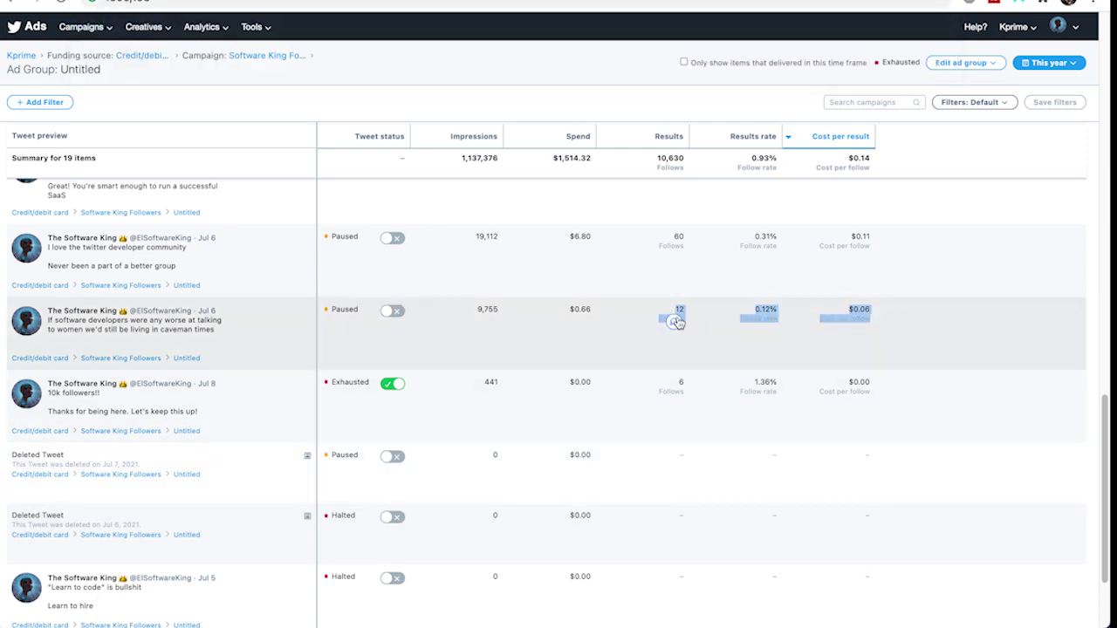
click(889, 355)
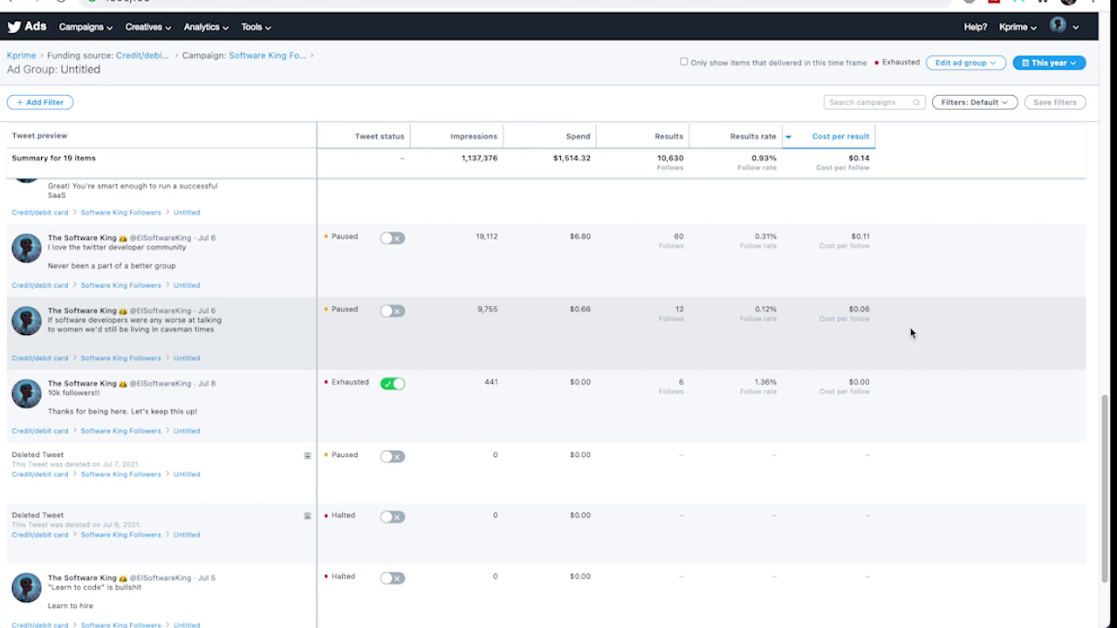
mouse_move(878, 235)
mouse_down()
mouse_move(780, 239)
mouse_move(890, 233)
mouse_up()
scroll(926, 292, up, 10)
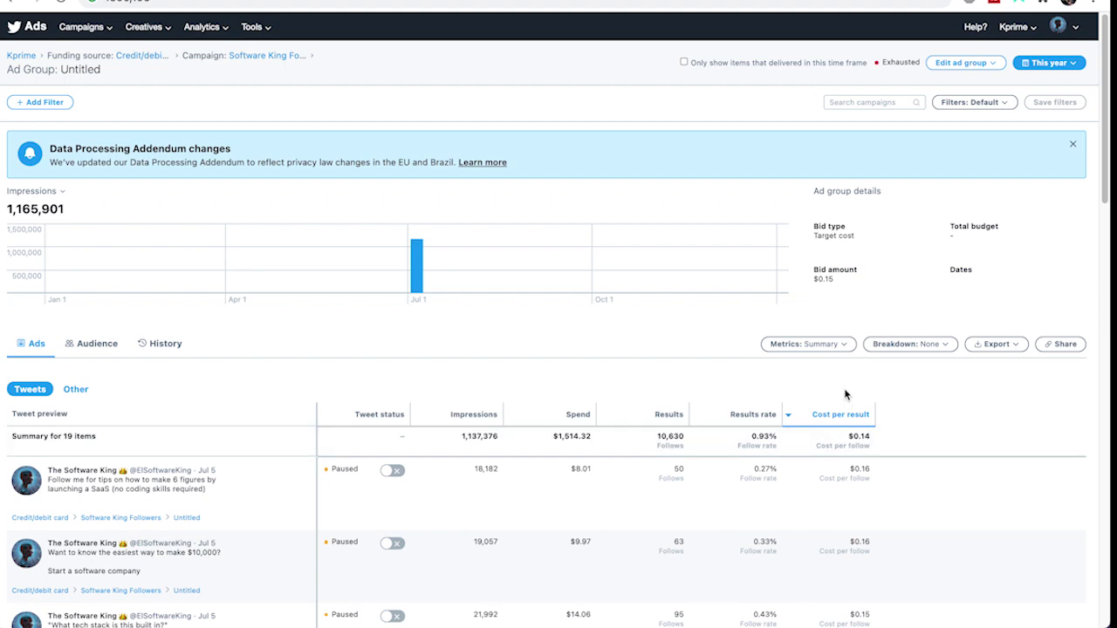